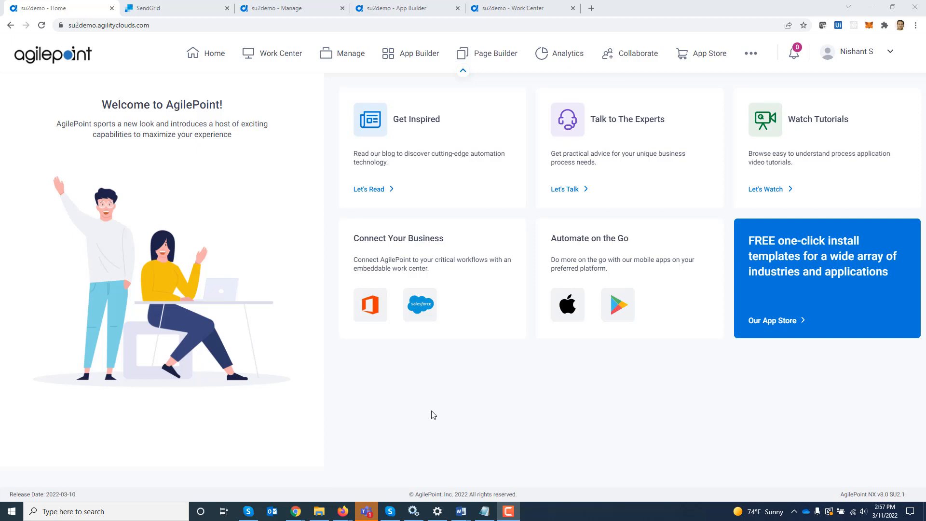
Add a new global access token of type Twilio SendGrid (BETA) under Manage > Global Access Tokens.
click(277, 14)
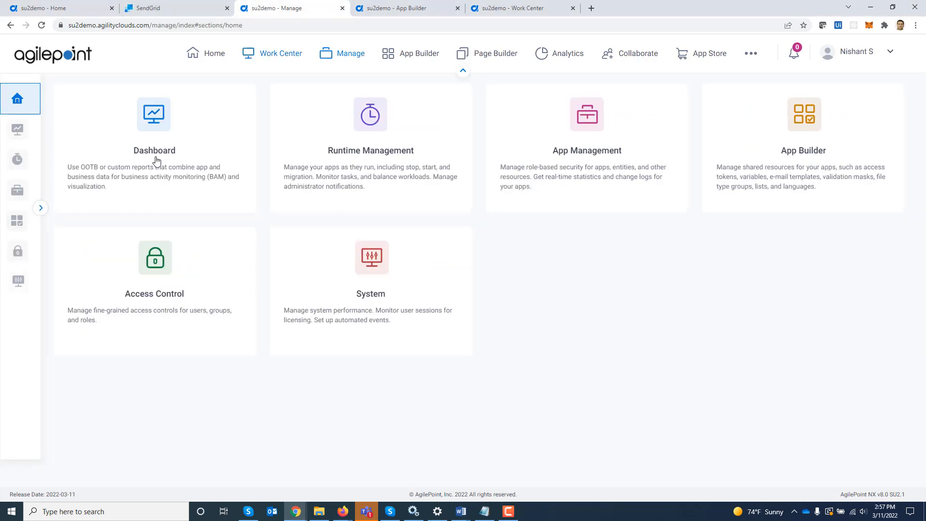
mouse_move(7, 230)
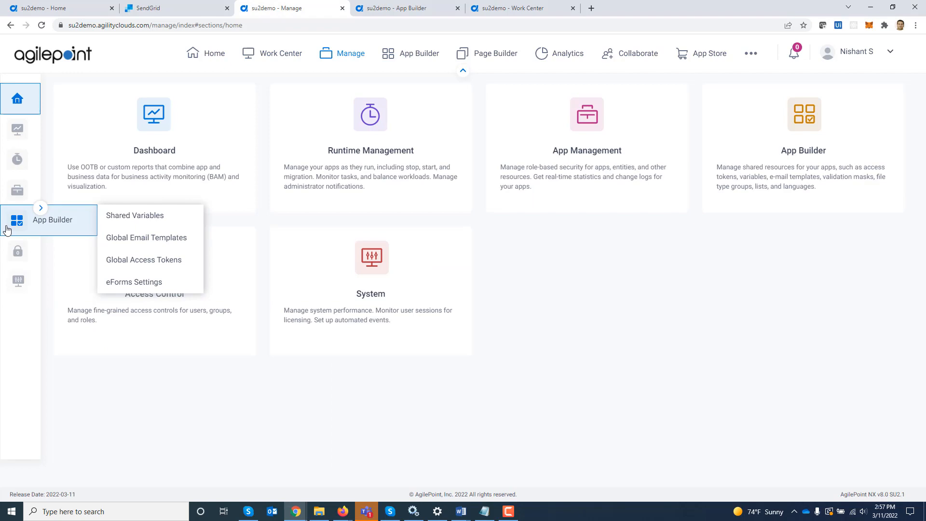
click(138, 262)
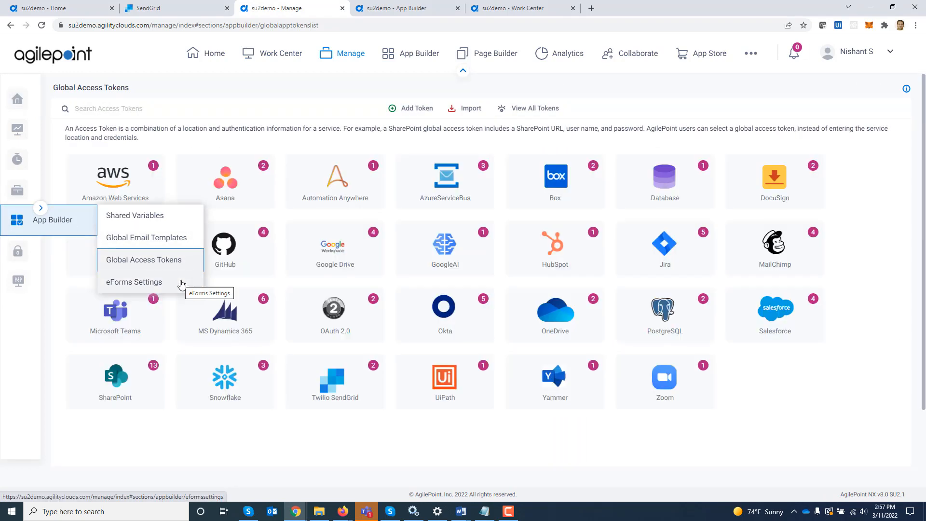
click(407, 109)
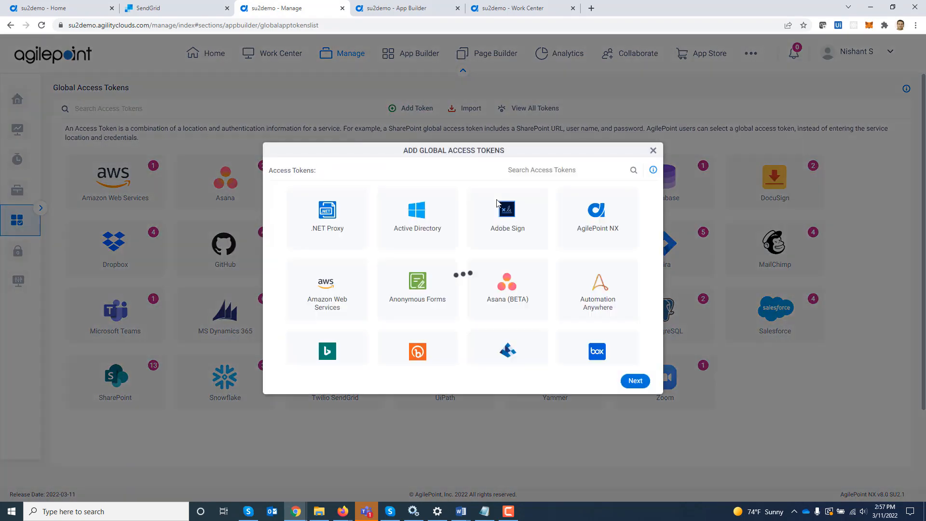
click(530, 167)
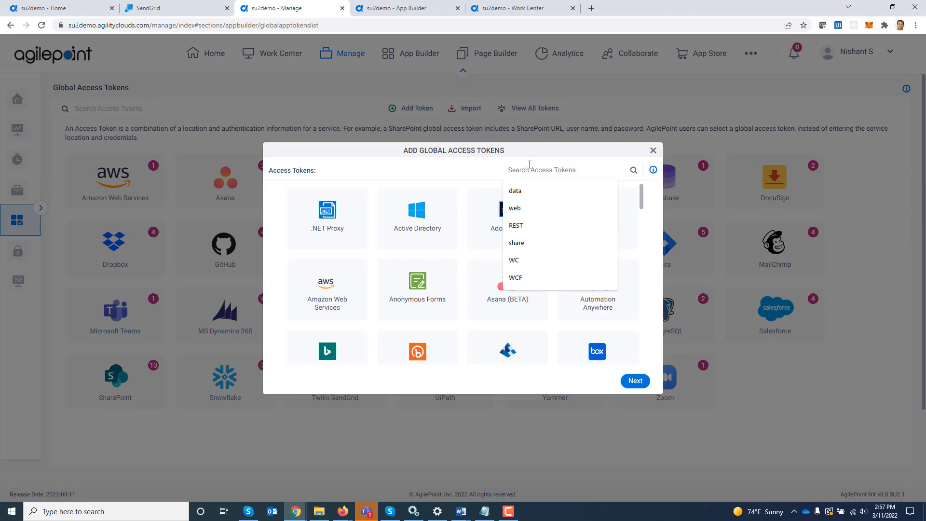
text(Twi)
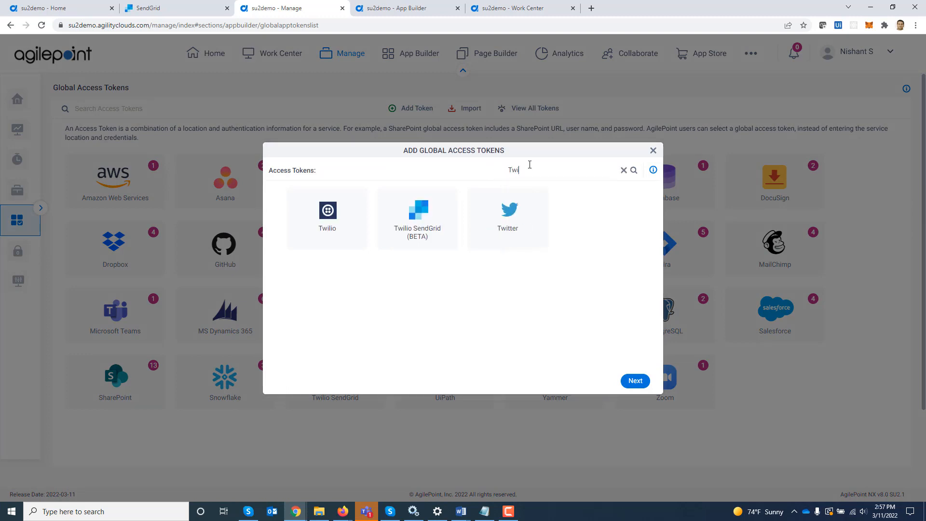
click(425, 242)
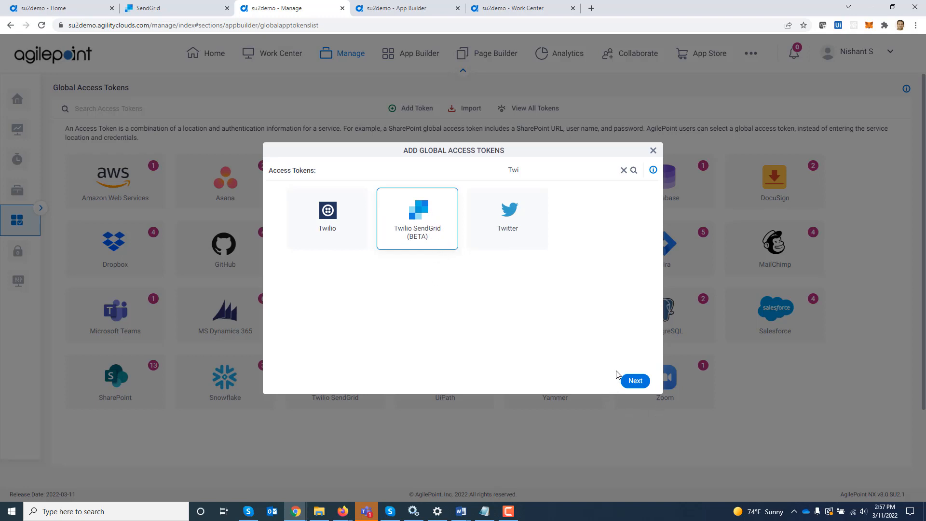
click(631, 381)
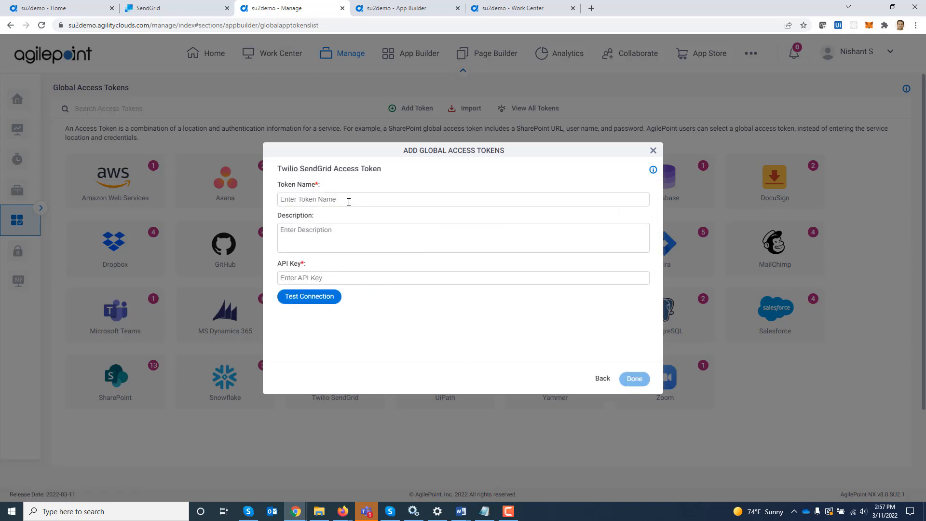
Enter 'Demo' as the token name, correcting the initial typo.
click(349, 200)
text(Dmeo)
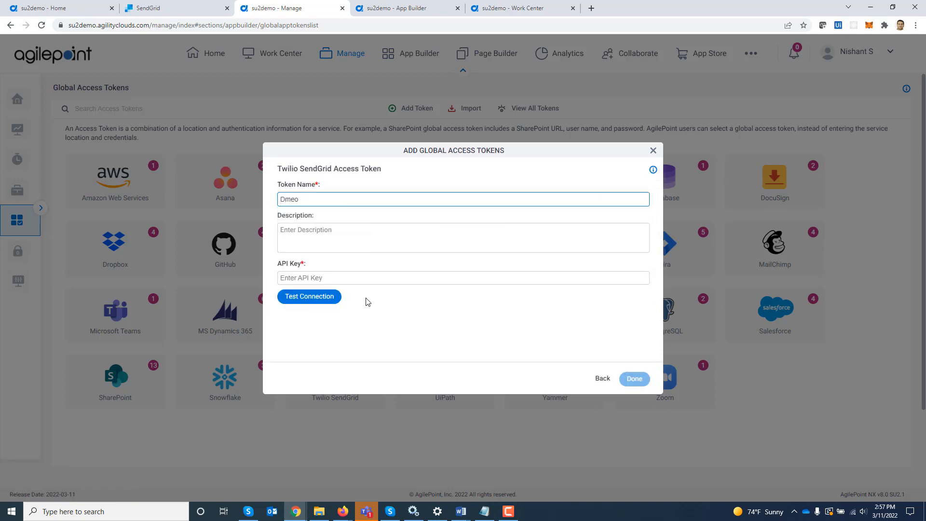
key(BackSpace)
key(BackSpace)
key(BackSpace)
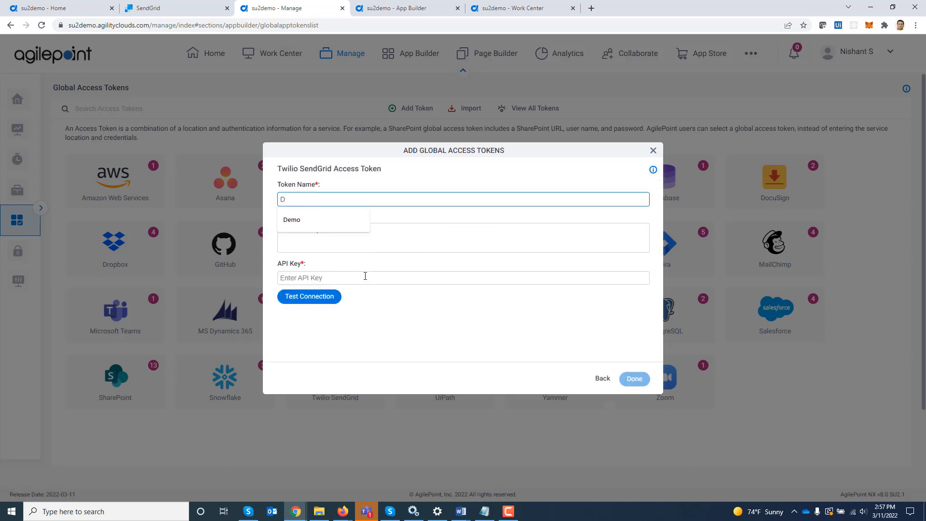
text(emo)
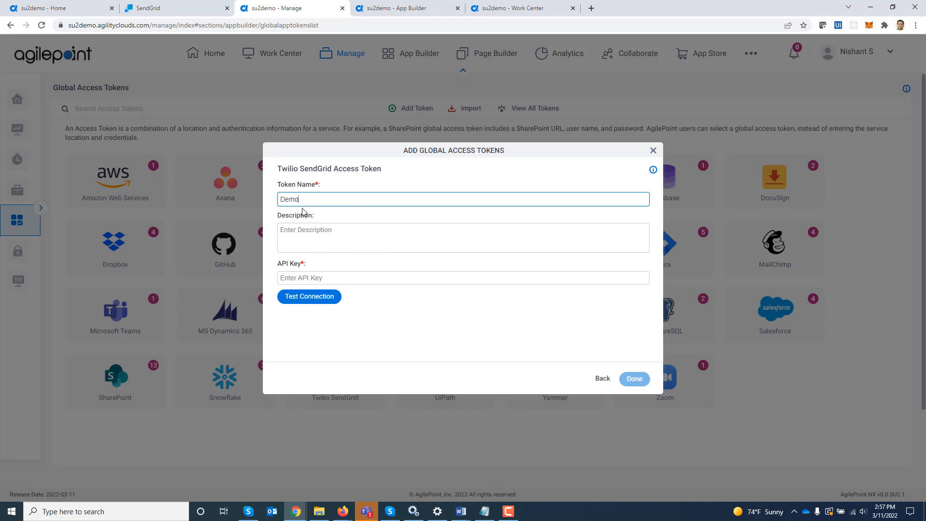
In the SendGrid dashboard, open Settings > Sender Authentication to see the verified single sender.
click(173, 11)
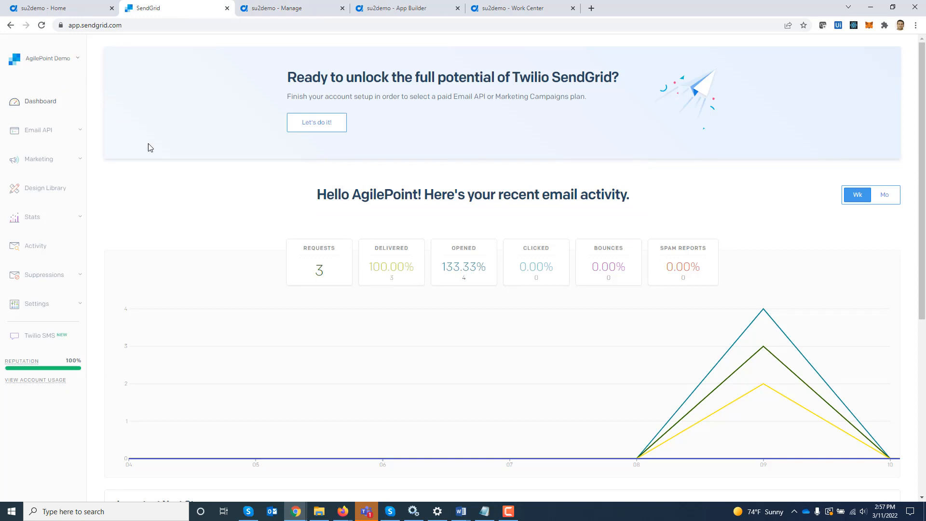
click(69, 307)
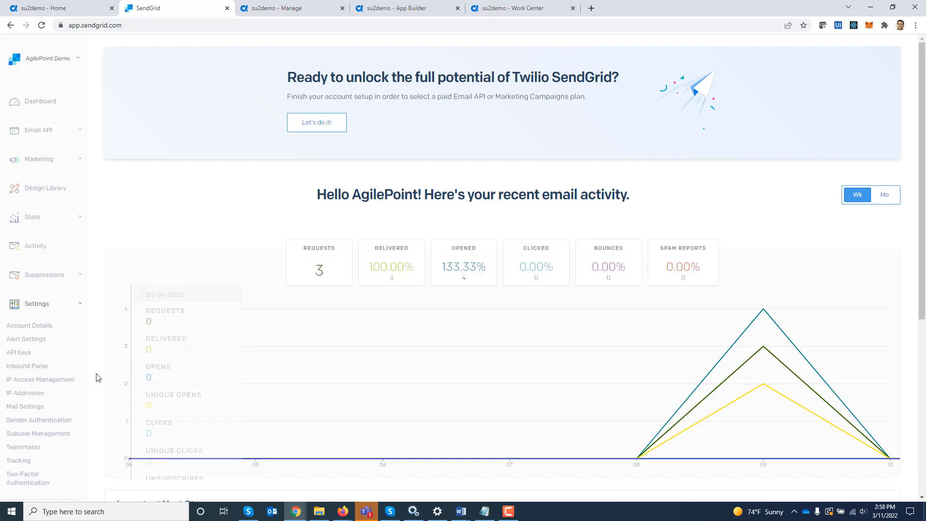
scroll(96, 378, down, 1)
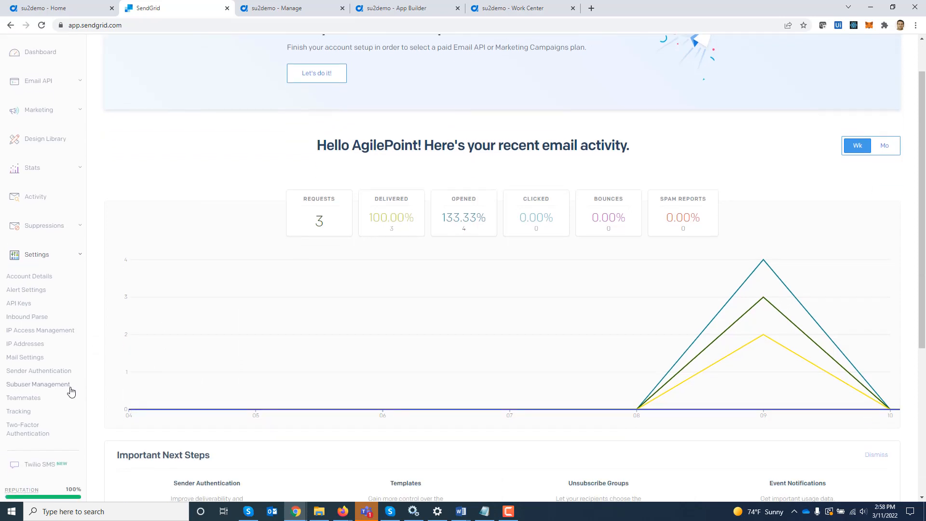
click(43, 372)
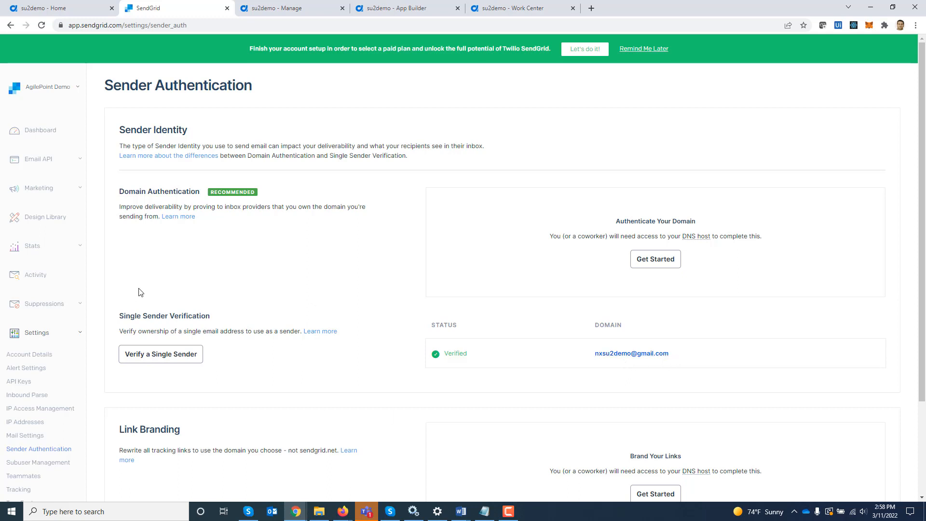
Create a Full Access SendGrid API key named Demo, copy its value and return to the list.
click(28, 387)
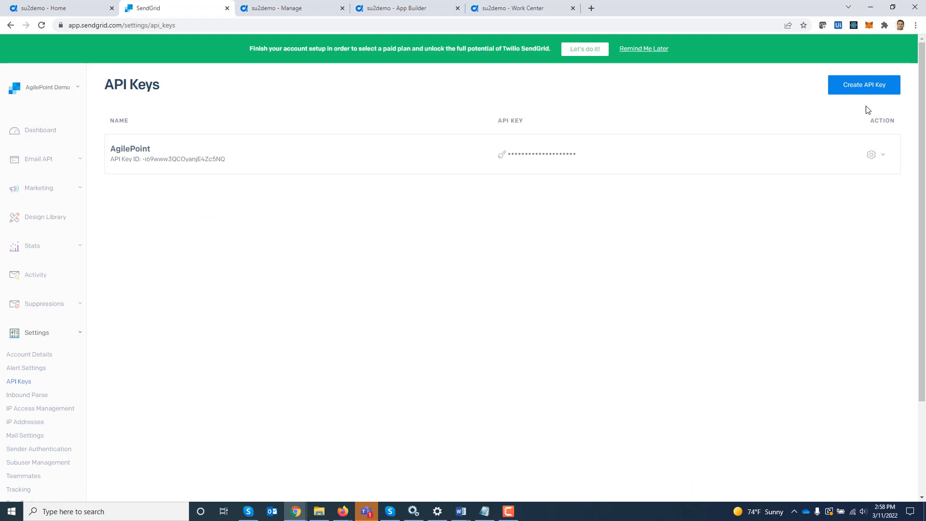
click(868, 88)
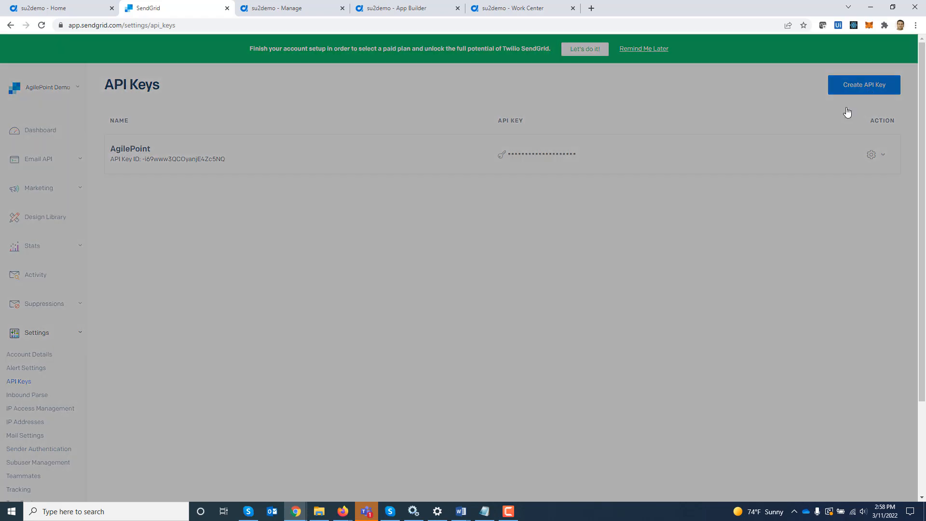
click(542, 109)
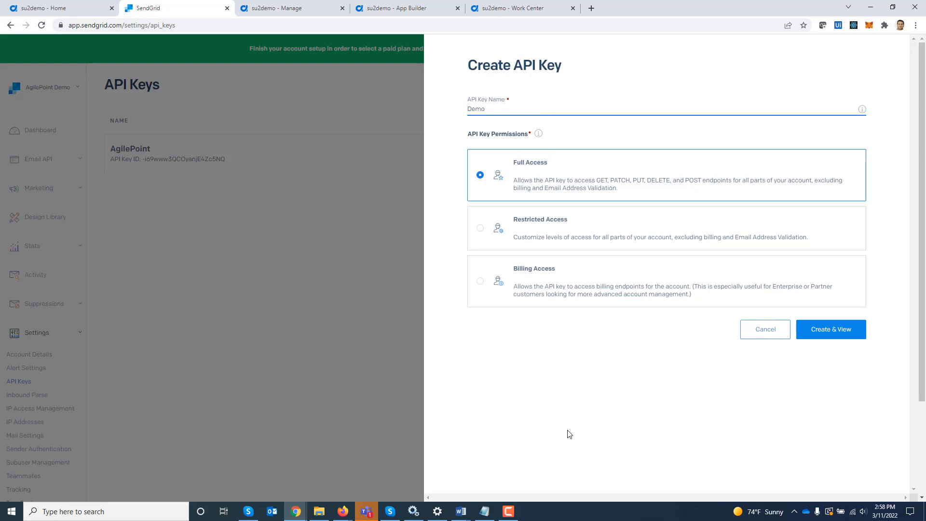
click(510, 375)
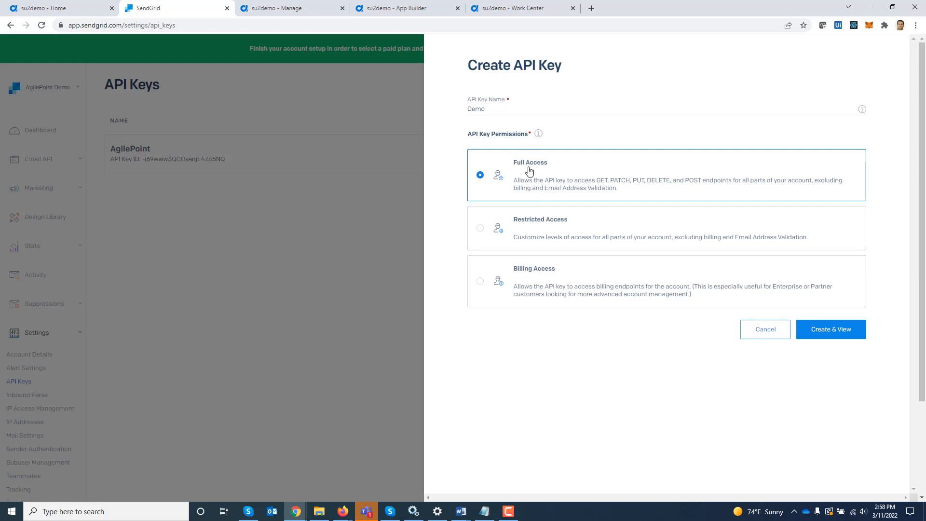
click(841, 337)
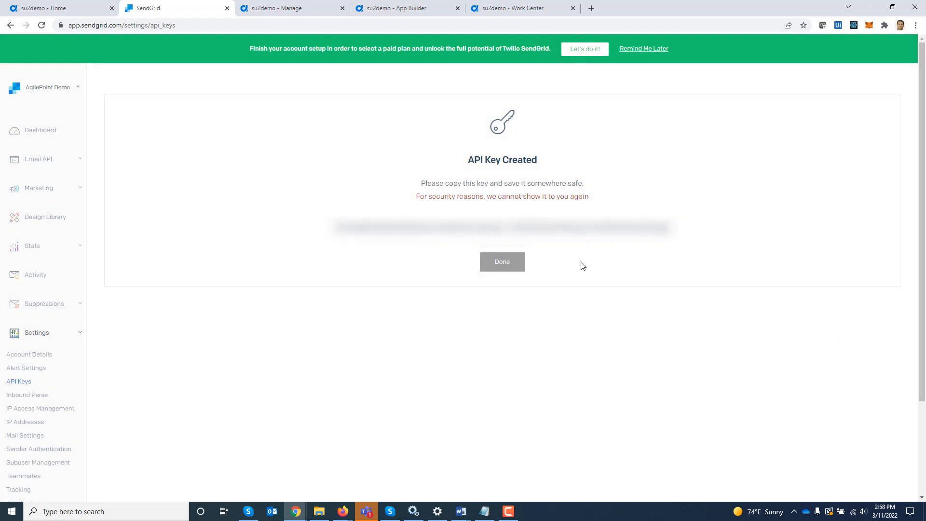
click(562, 230)
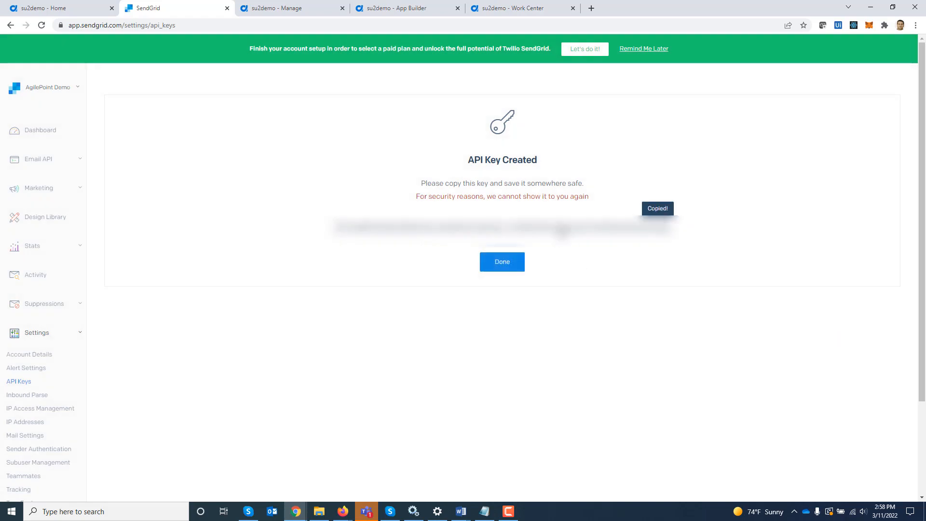
click(501, 264)
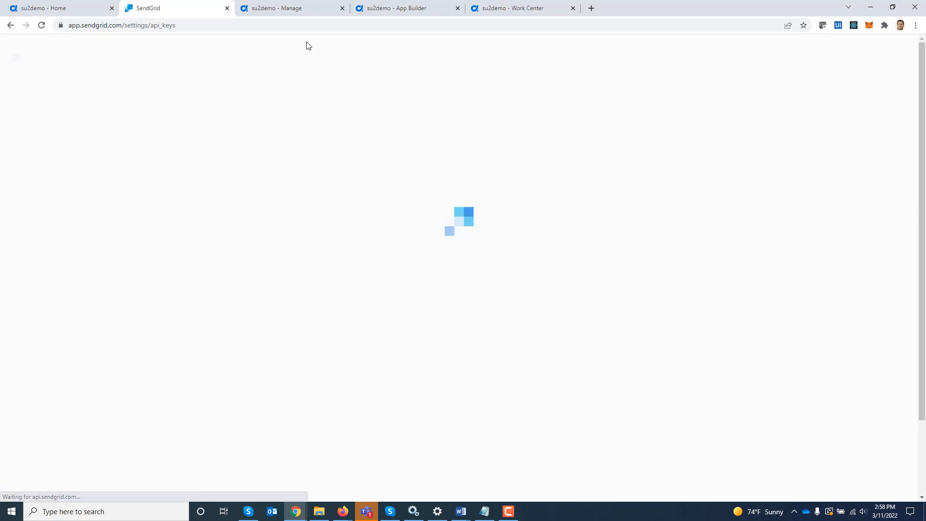
Paste the copied API key into the Demo token, test the connection successfully, and close the dialog.
click(291, 11)
click(377, 278)
key(ctrl+v)
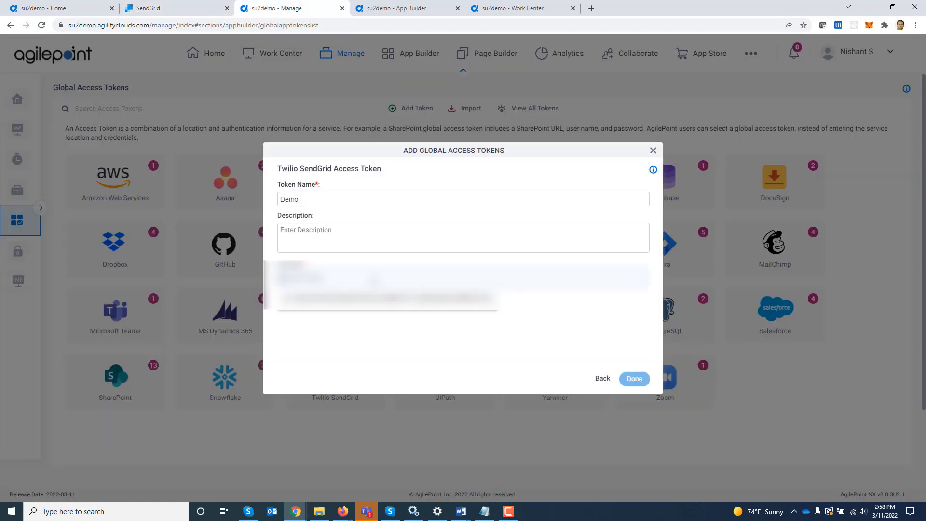
click(311, 296)
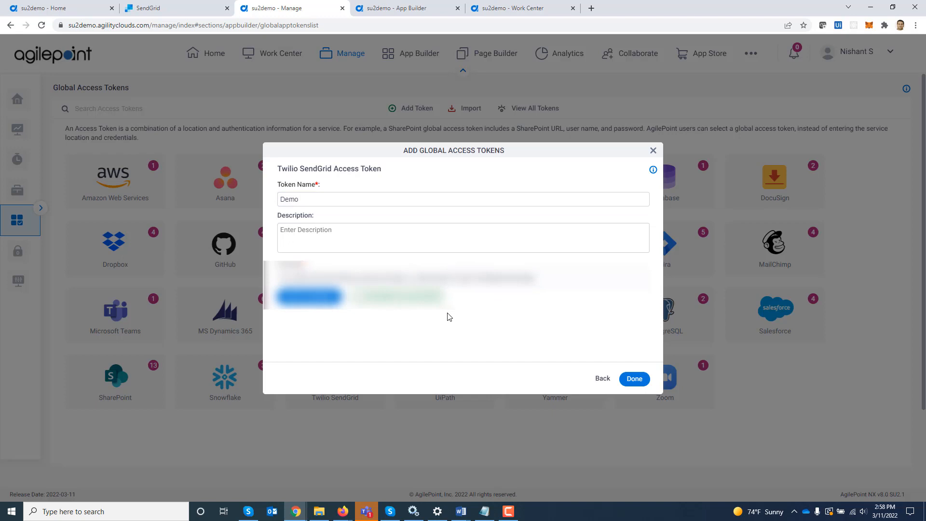
click(654, 153)
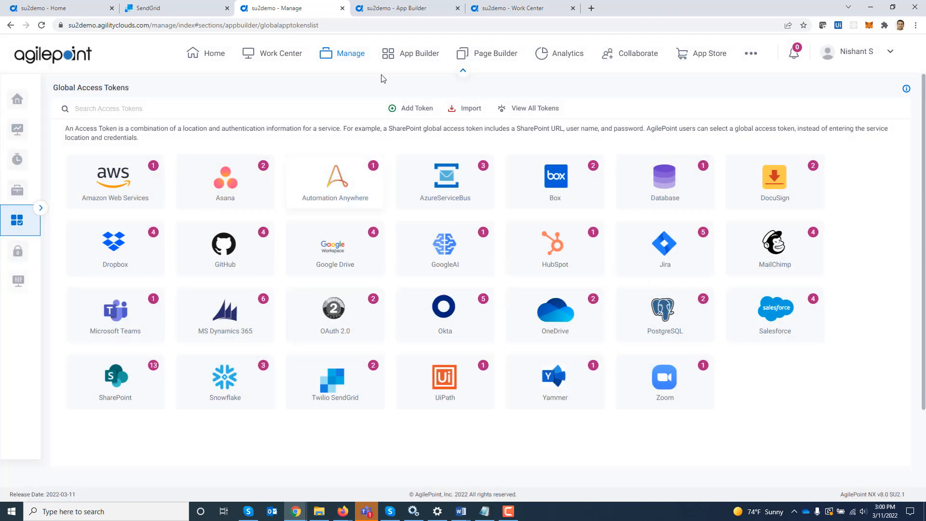
Bring up the Twilio_SendGrid_Demo process and star Delete Contact List in the Activity Library.
click(401, 14)
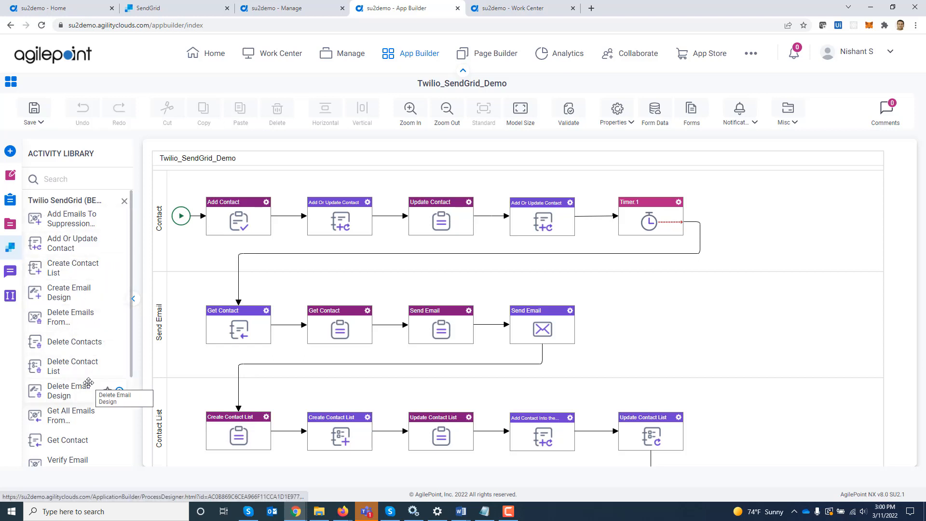
click(107, 367)
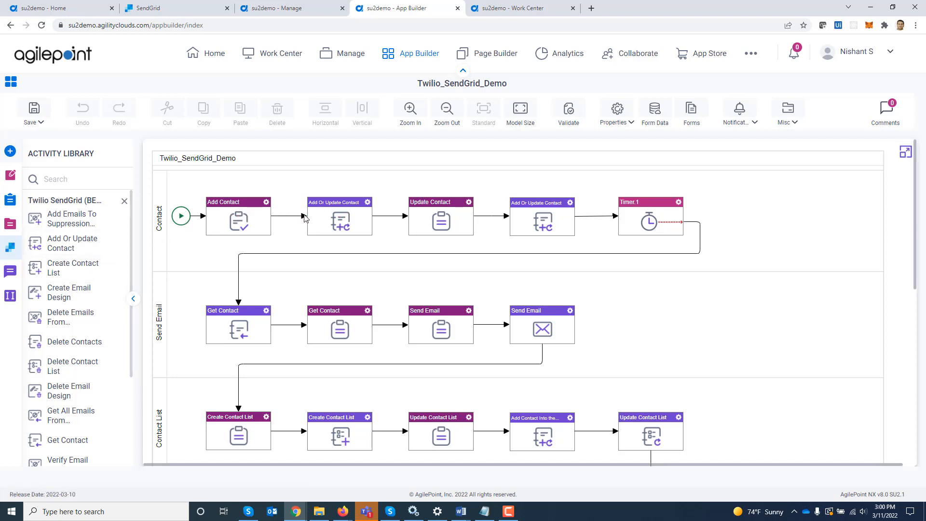
Open Add Or Update Contact, compare the new, existing and unchanged contact-list options, then close it.
double_click(331, 213)
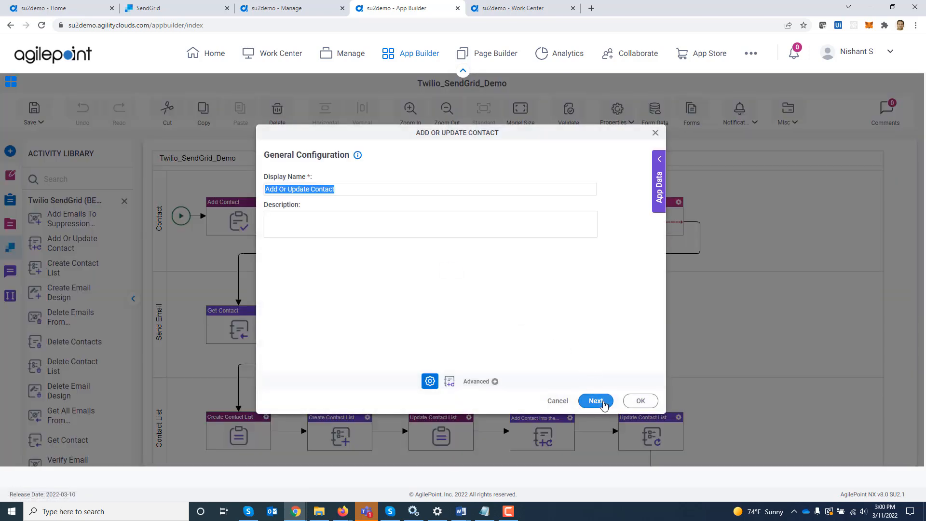
click(601, 402)
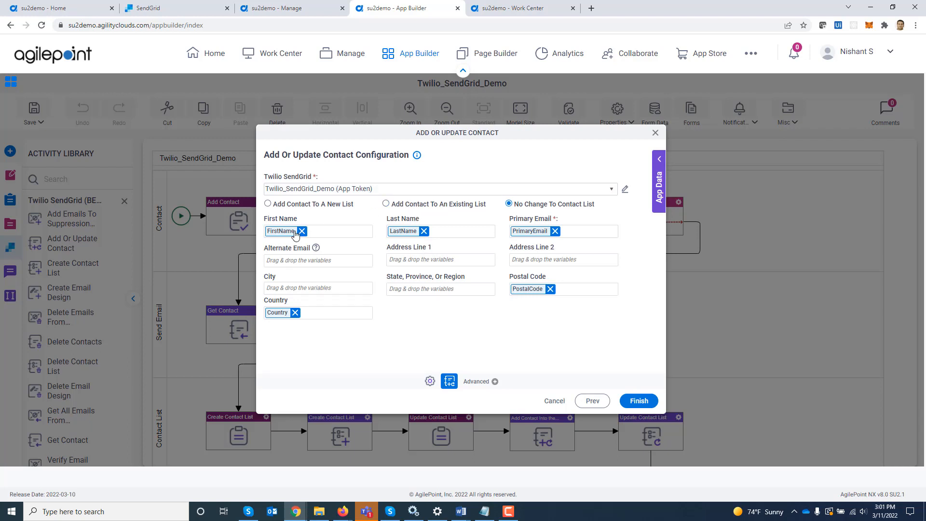
click(268, 204)
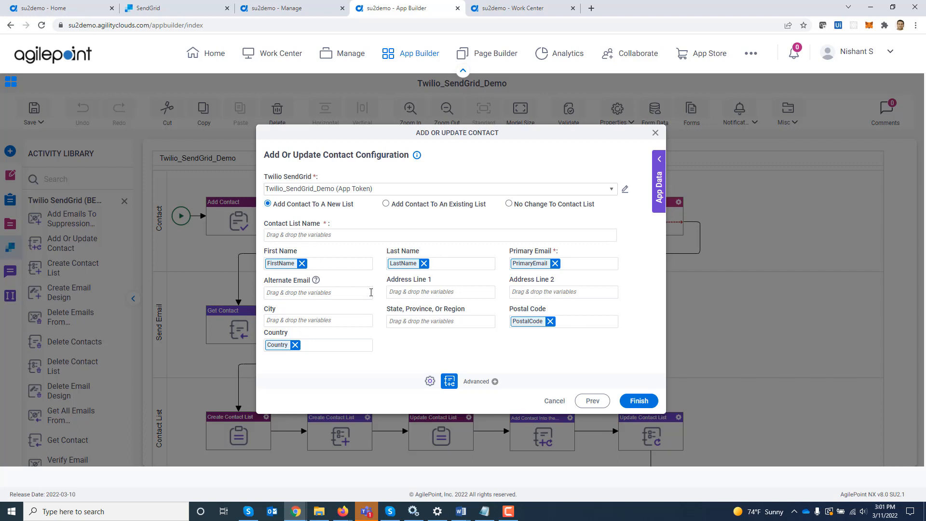
click(386, 204)
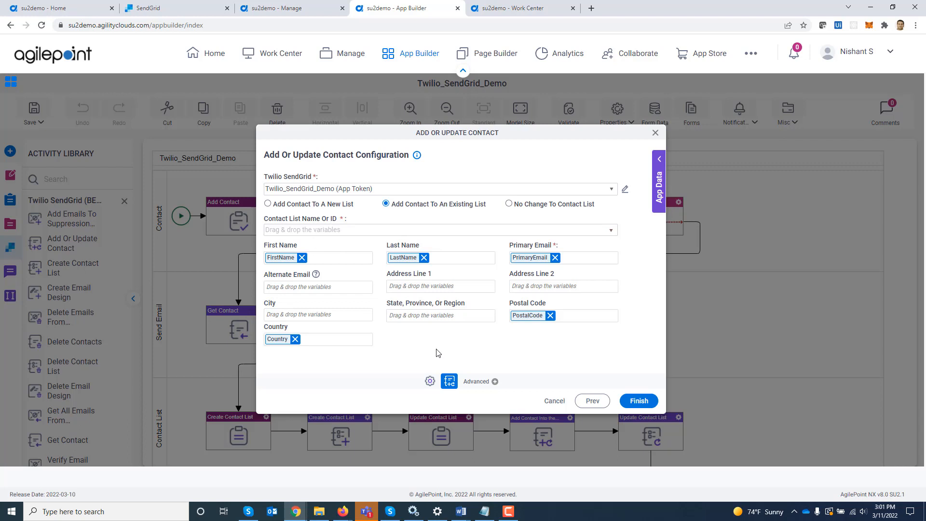
click(509, 203)
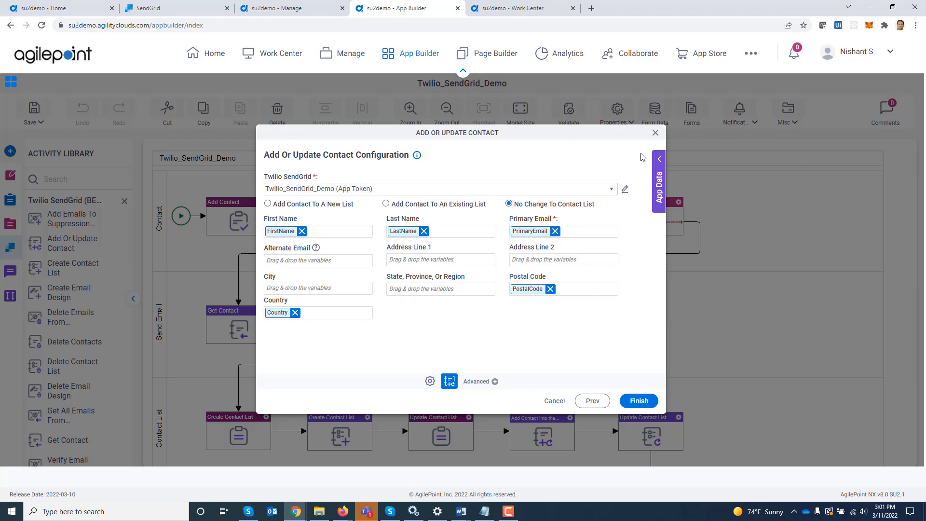
click(655, 133)
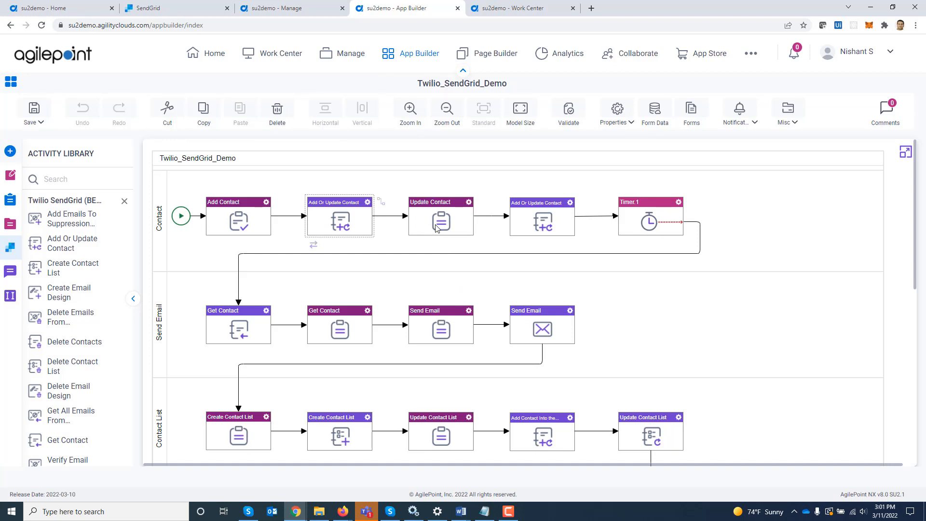
double_click(548, 225)
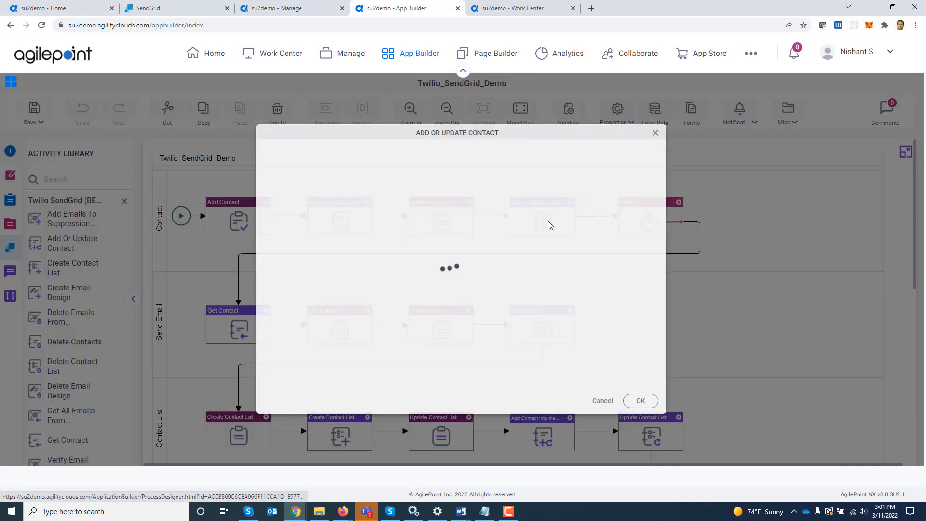
click(604, 400)
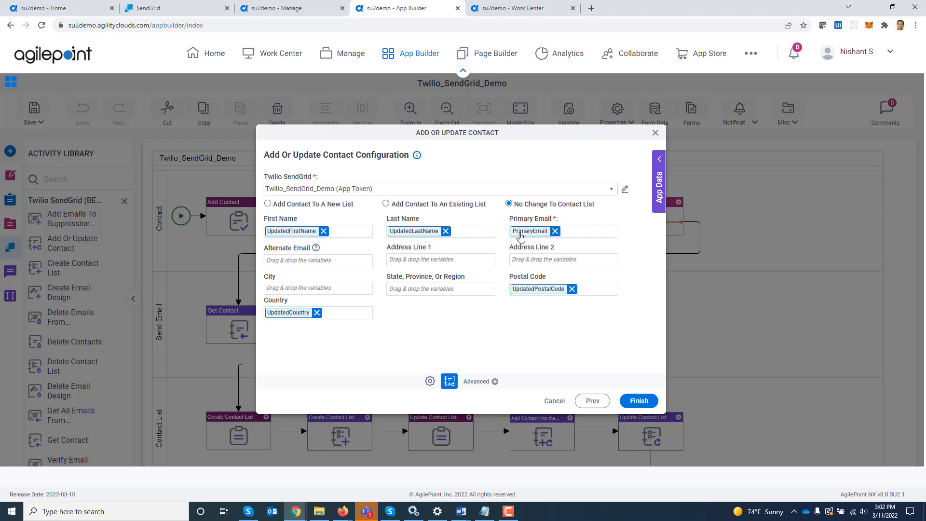
click(655, 134)
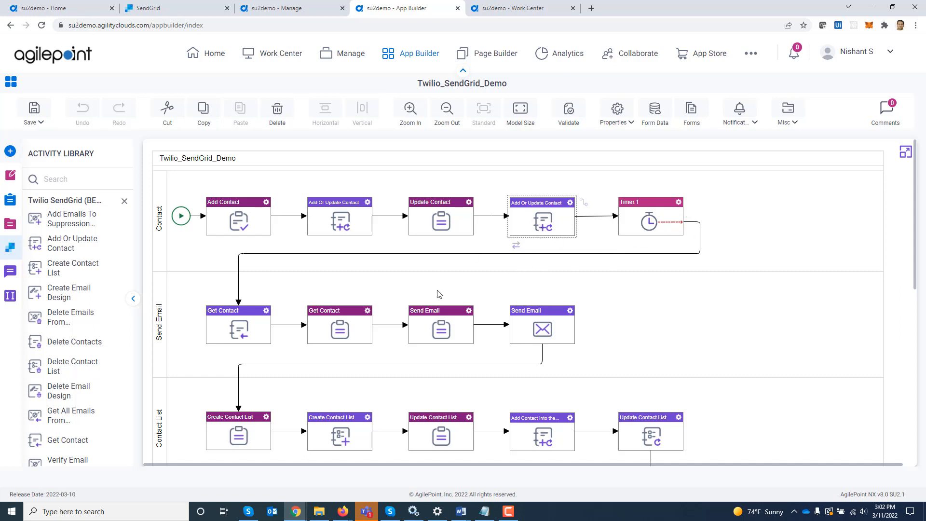
double_click(227, 332)
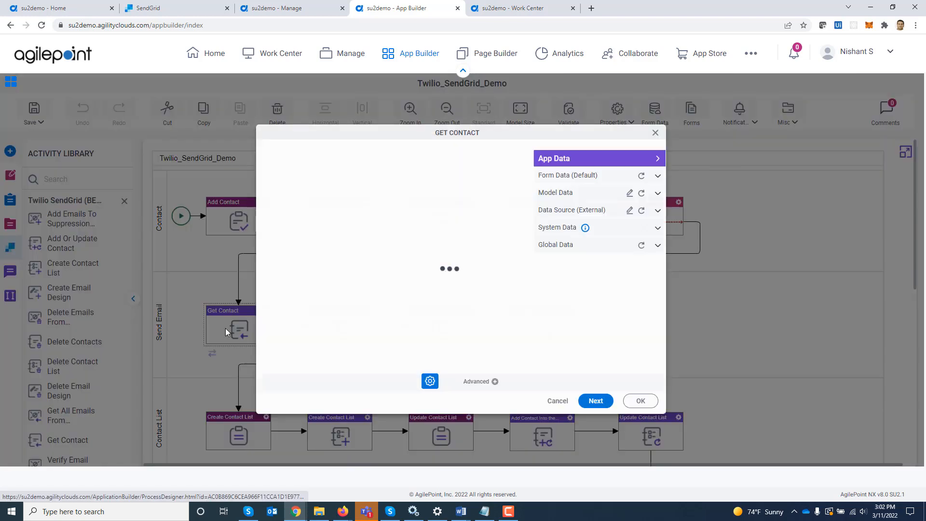
click(596, 401)
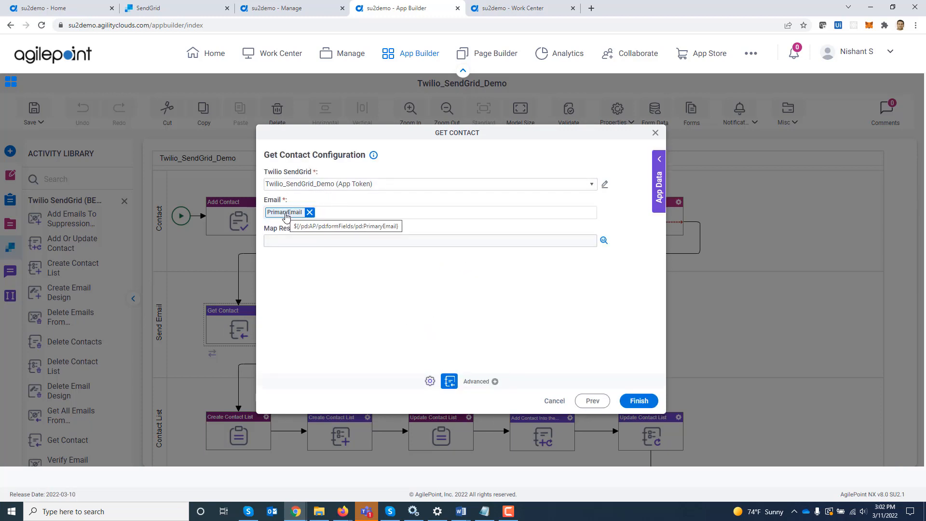
click(604, 241)
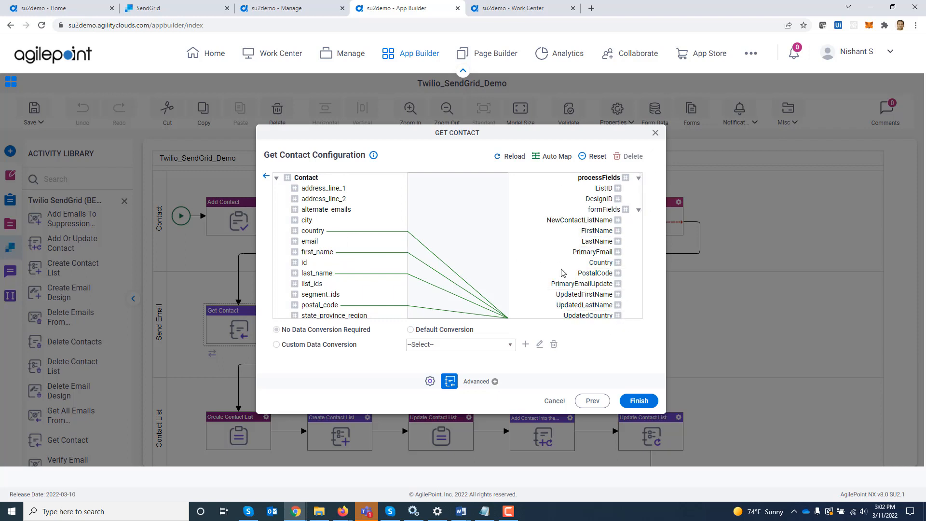
click(266, 177)
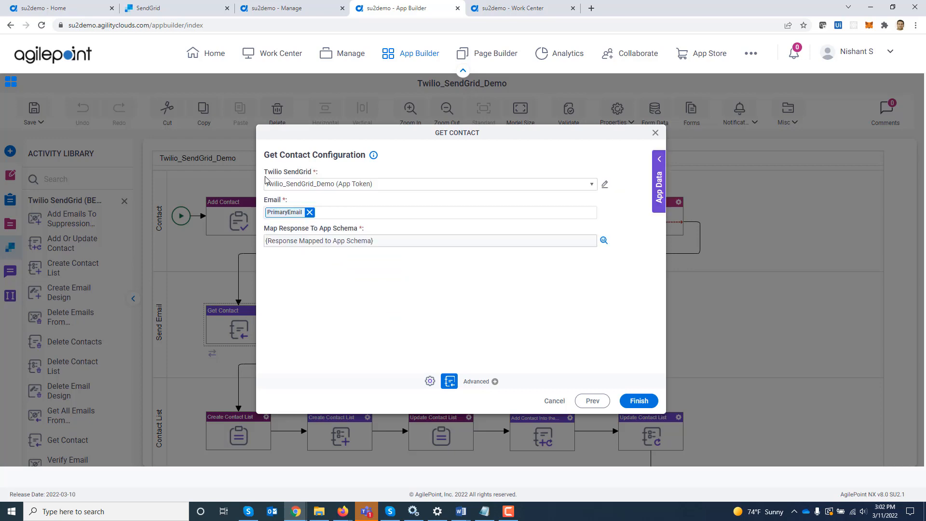
click(656, 133)
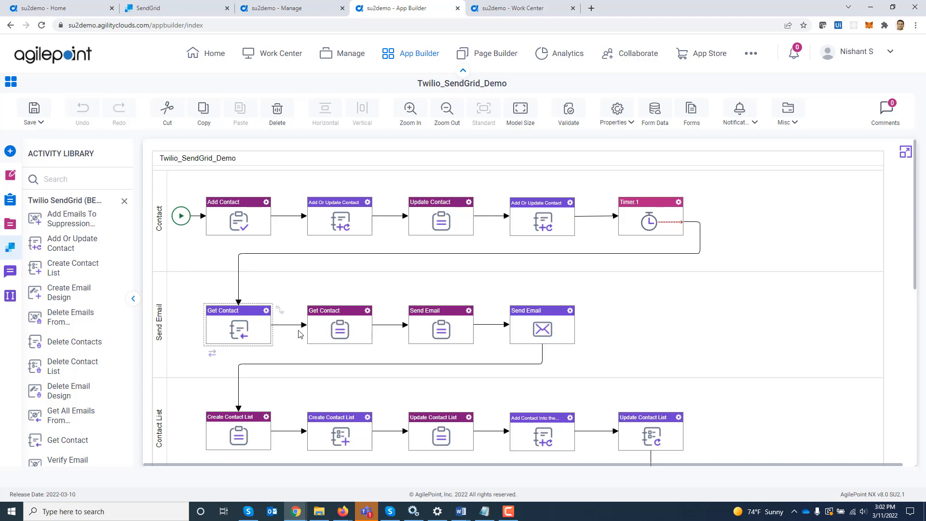
click(440, 331)
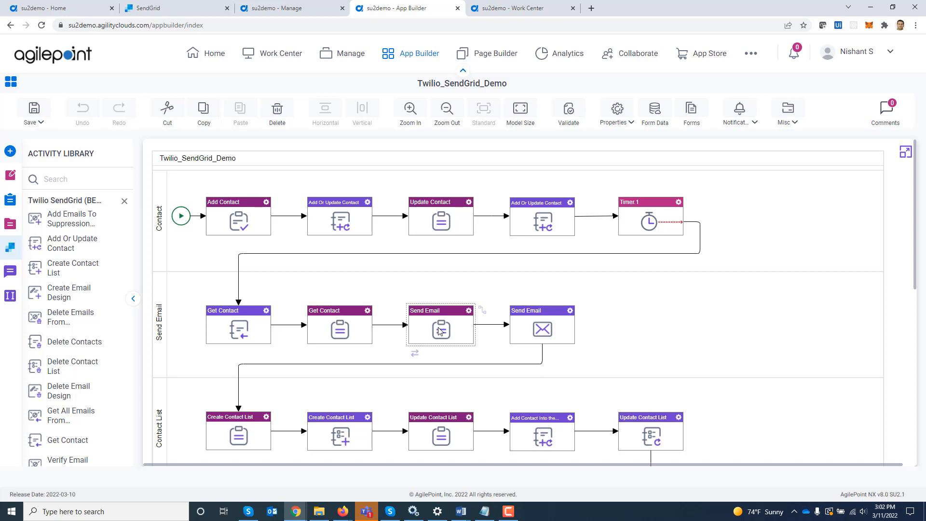
double_click(556, 325)
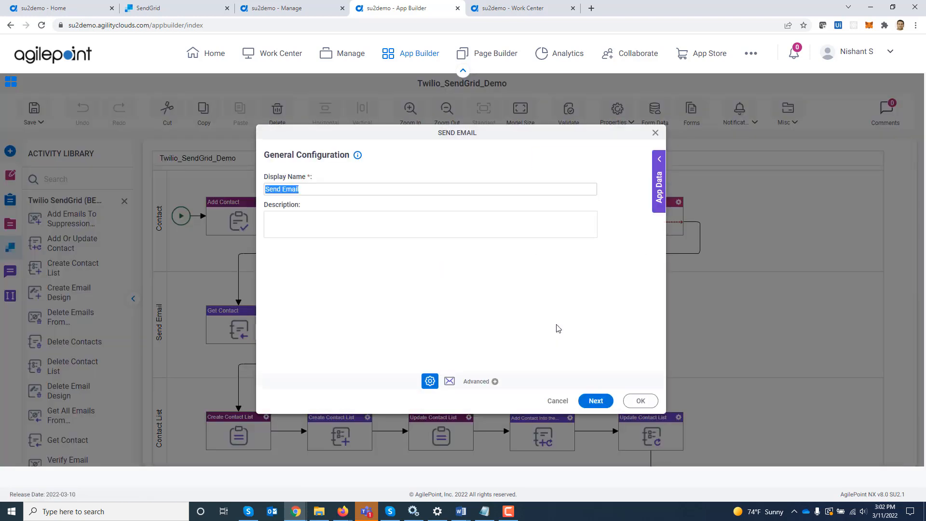
click(603, 402)
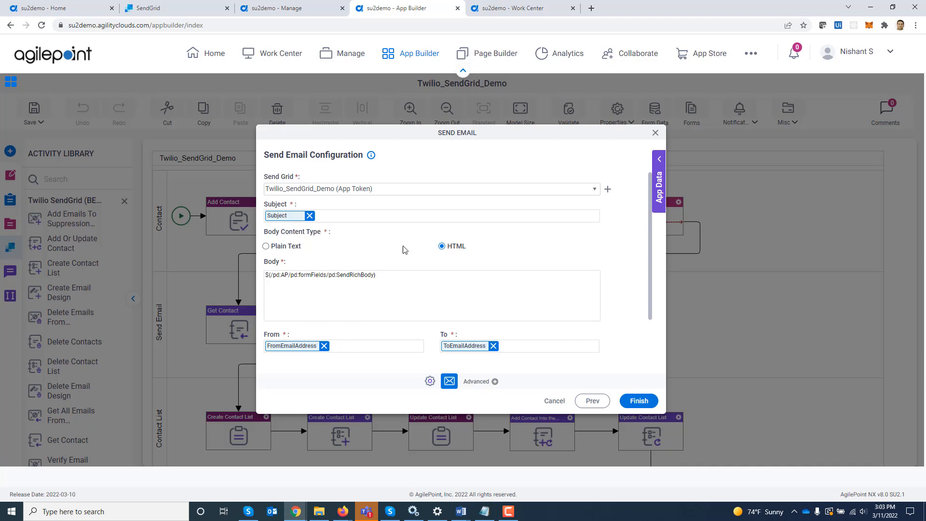
scroll(394, 289, down, 1)
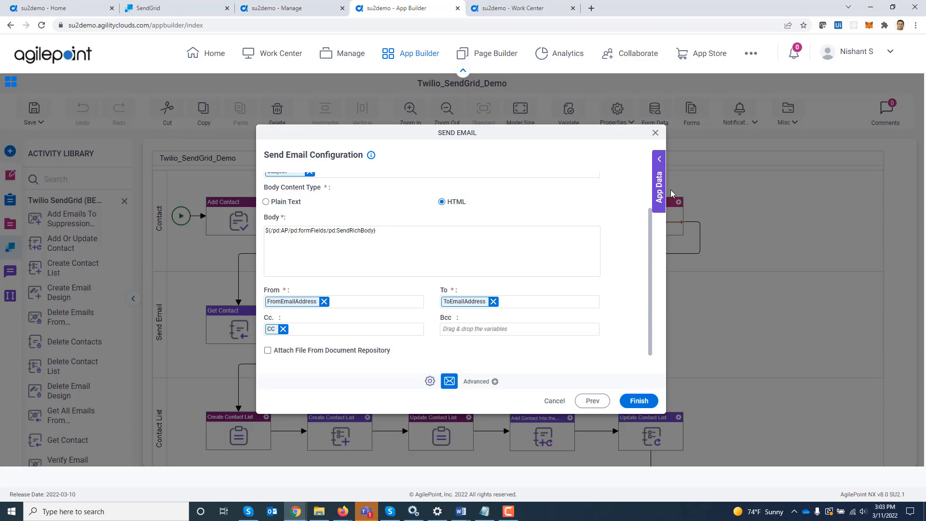
click(655, 132)
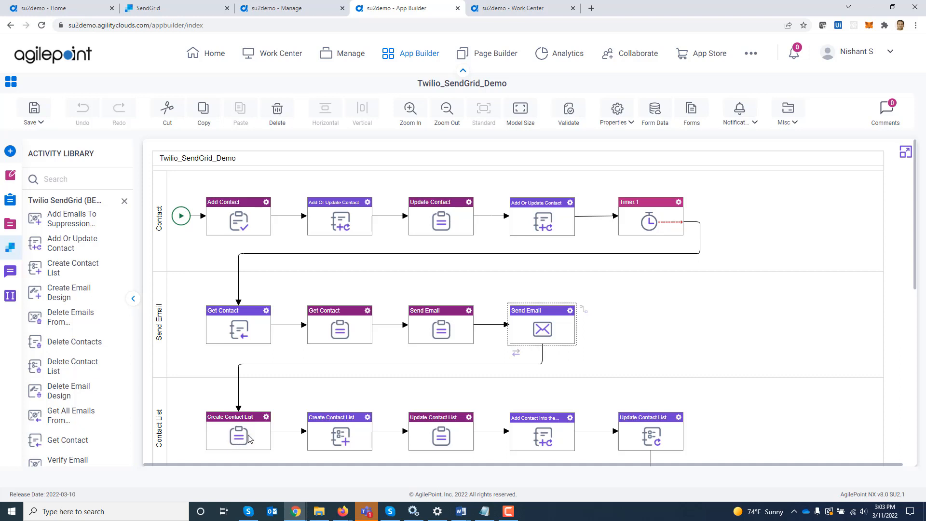
scroll(343, 380, down, 3)
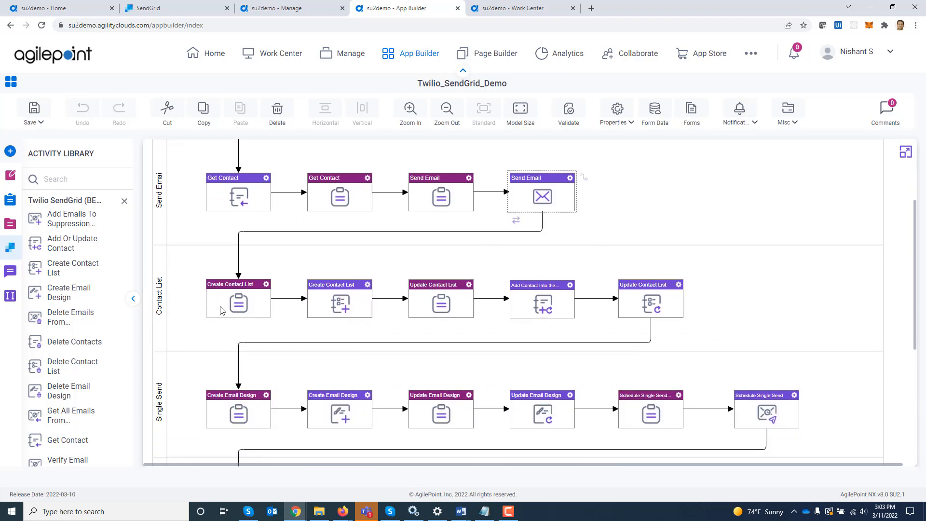
double_click(328, 302)
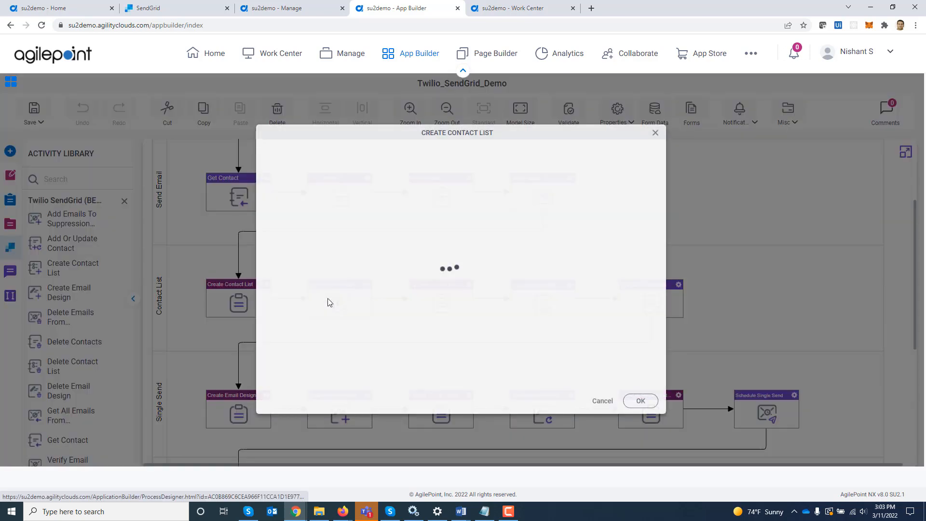
click(595, 400)
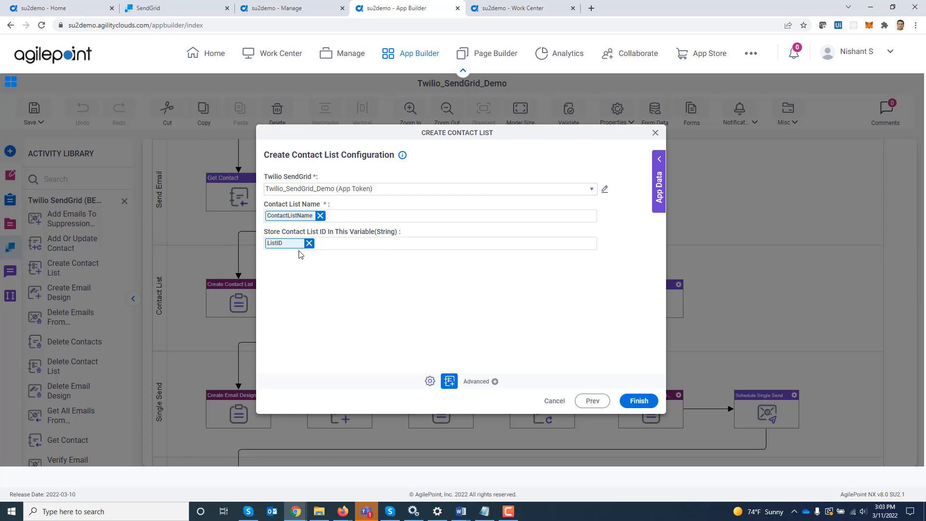
click(656, 133)
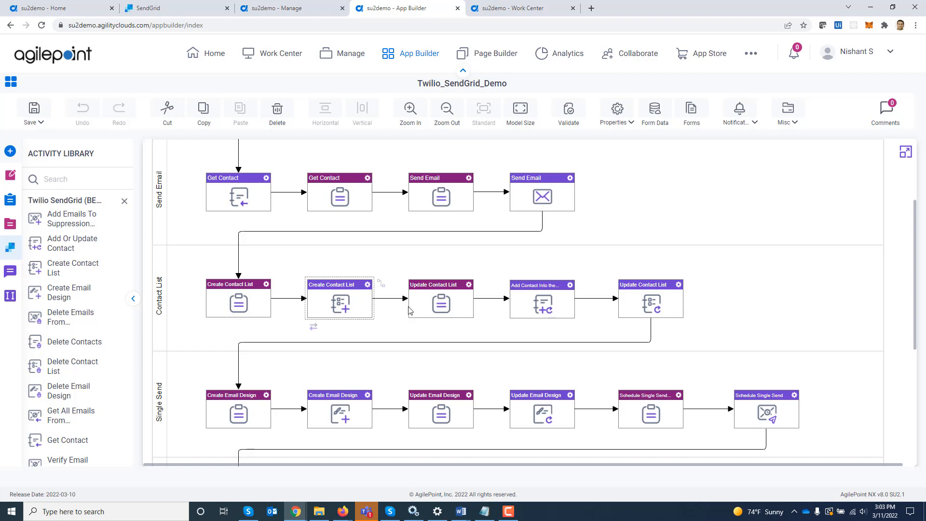
double_click(550, 308)
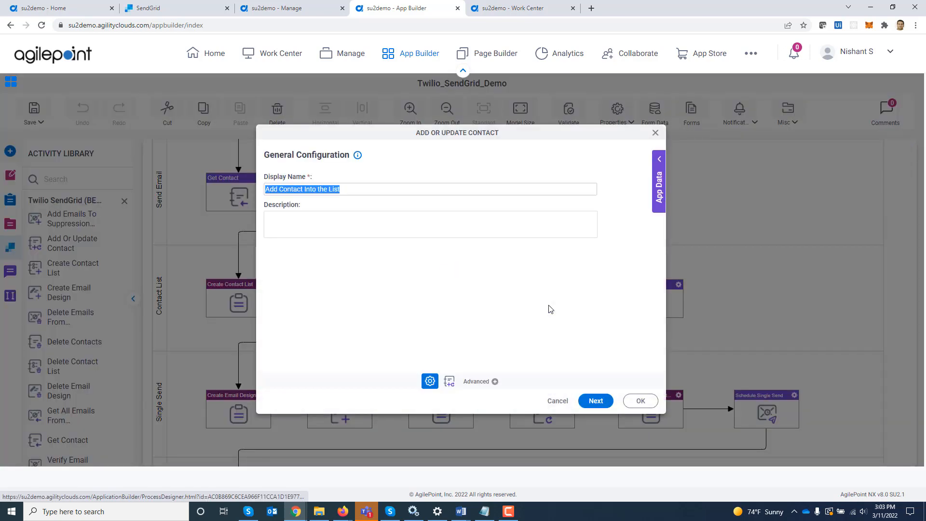
click(597, 401)
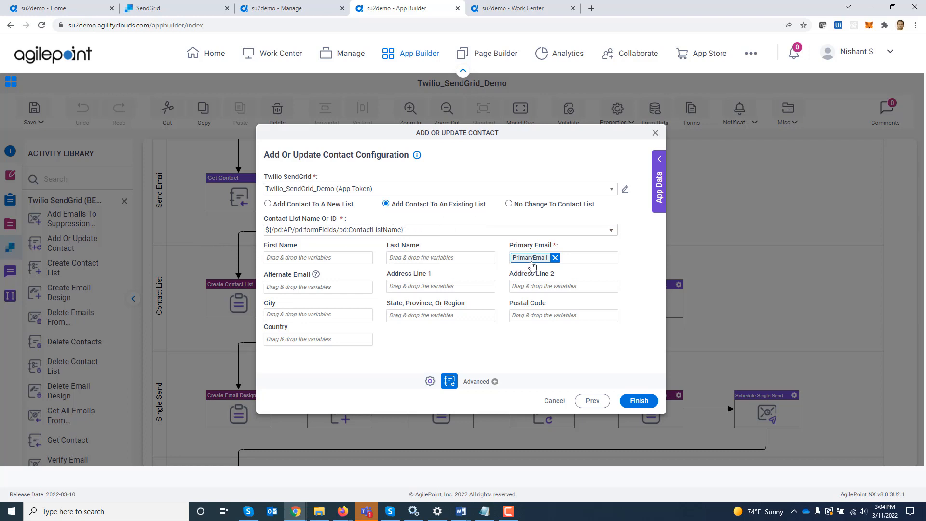
click(655, 134)
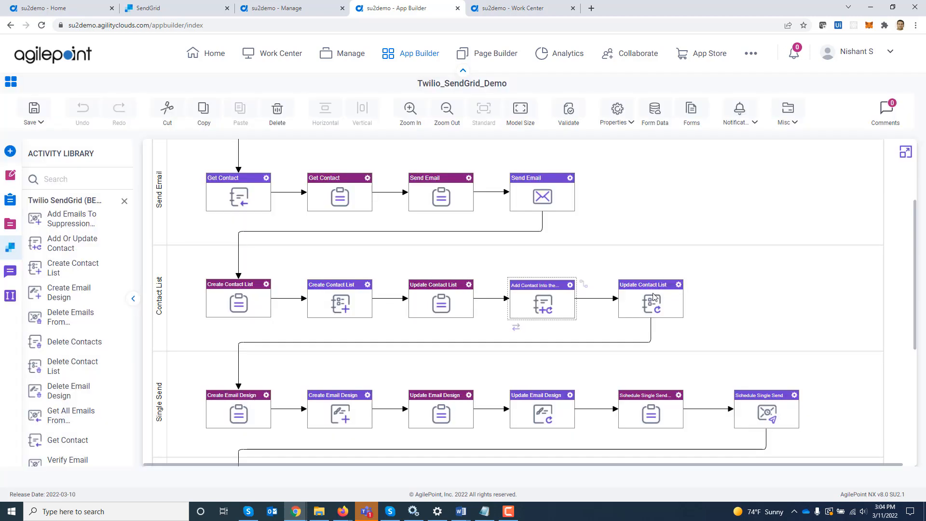
double_click(654, 297)
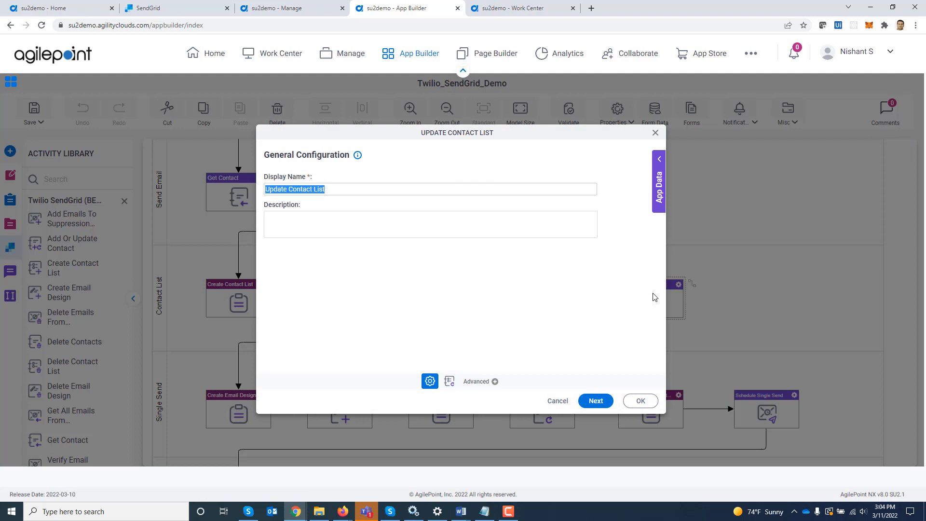
click(598, 400)
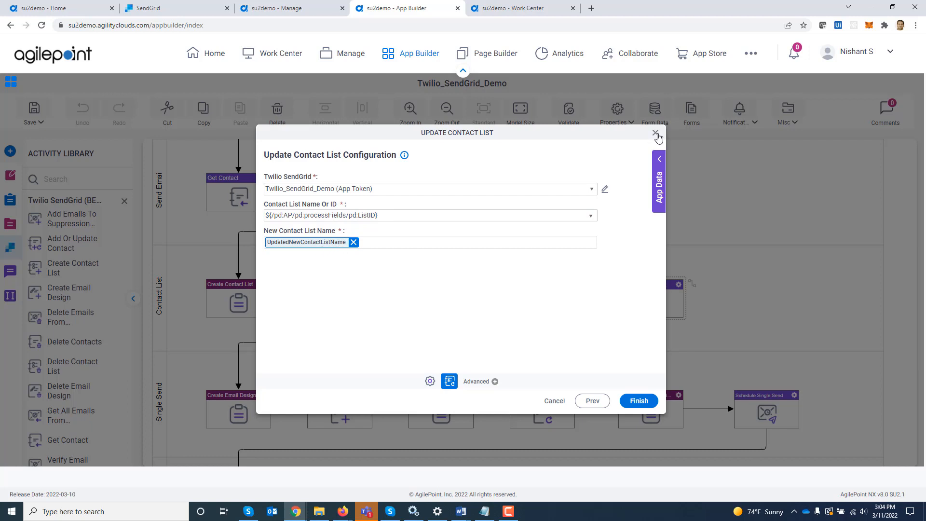
click(655, 133)
Review Create Email Design, toggling Generate Plain Text Body off and back on, then close it.
scroll(804, 249, down, 3)
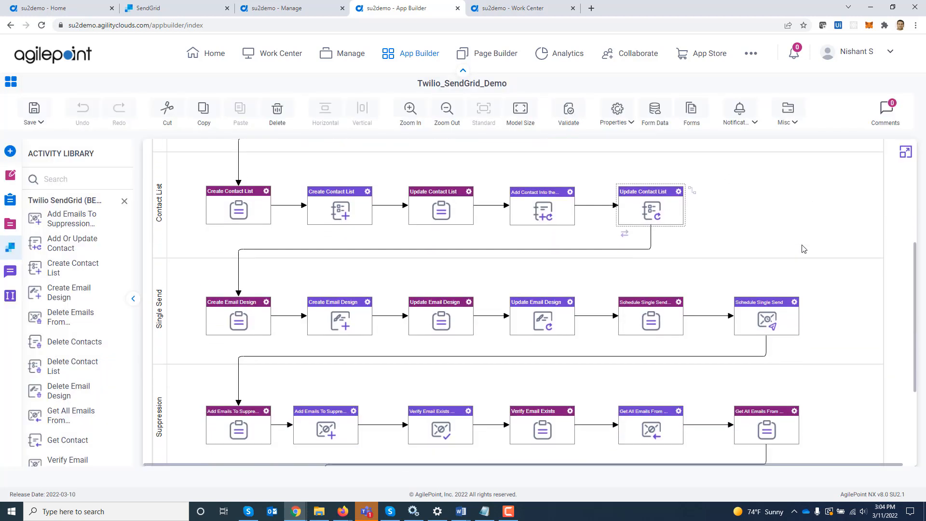
scroll(803, 249, down, 1)
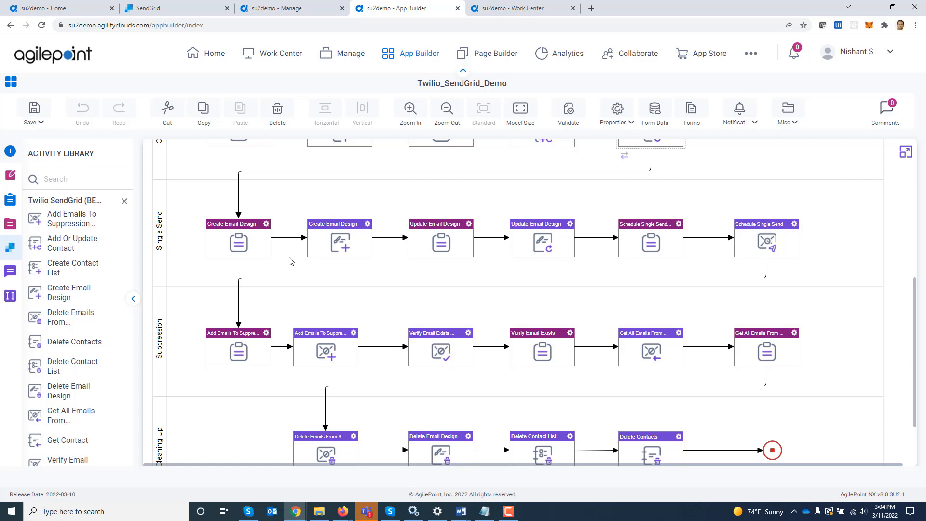
double_click(330, 248)
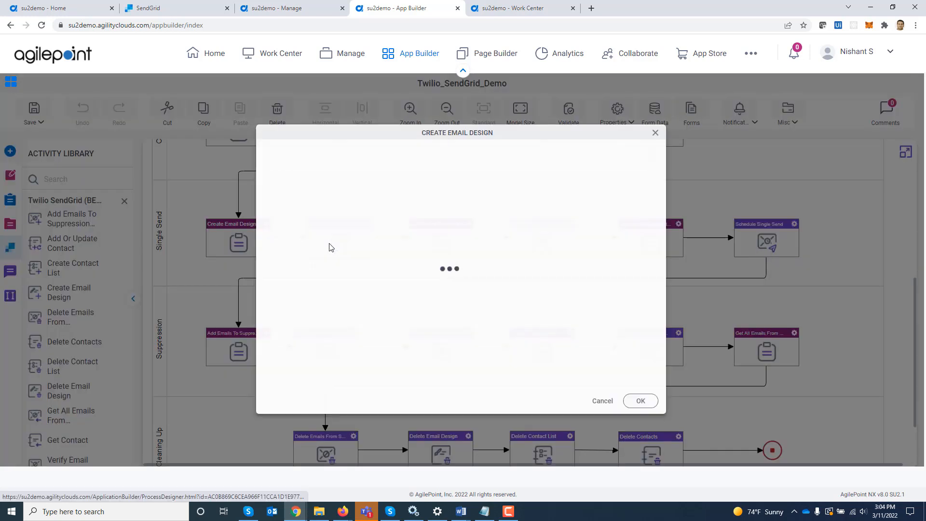
click(596, 406)
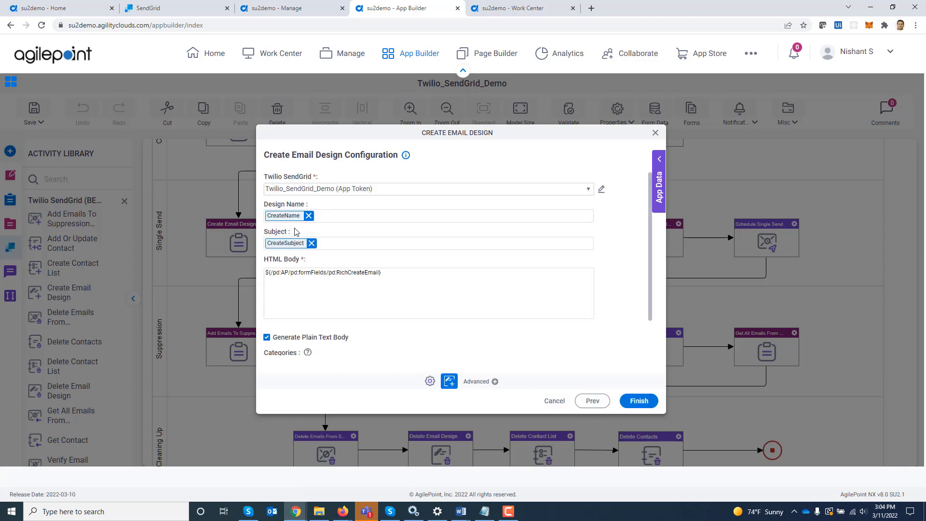
scroll(424, 265, down, 1)
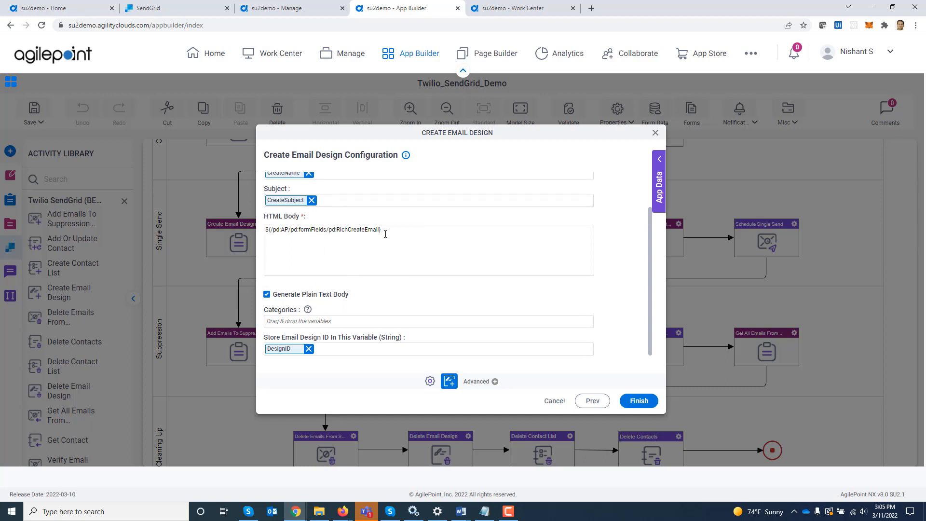
click(267, 295)
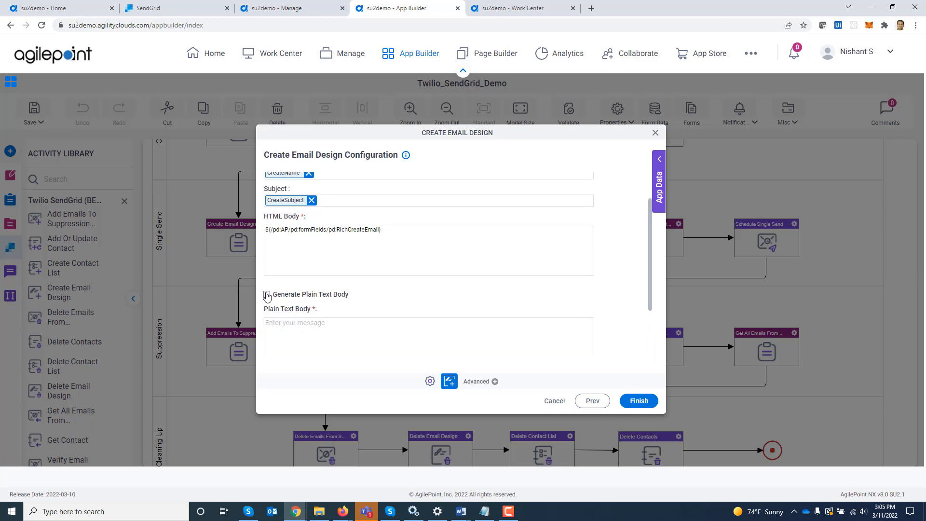
click(267, 295)
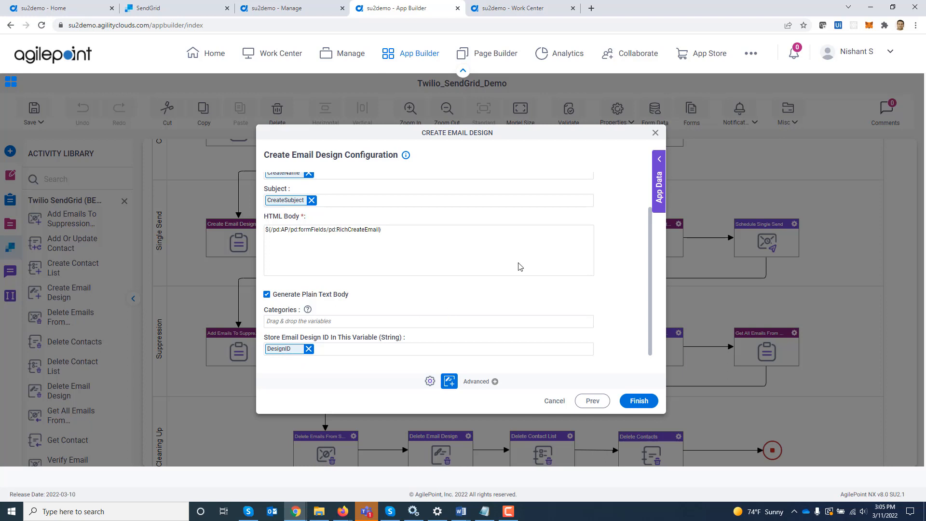
click(656, 134)
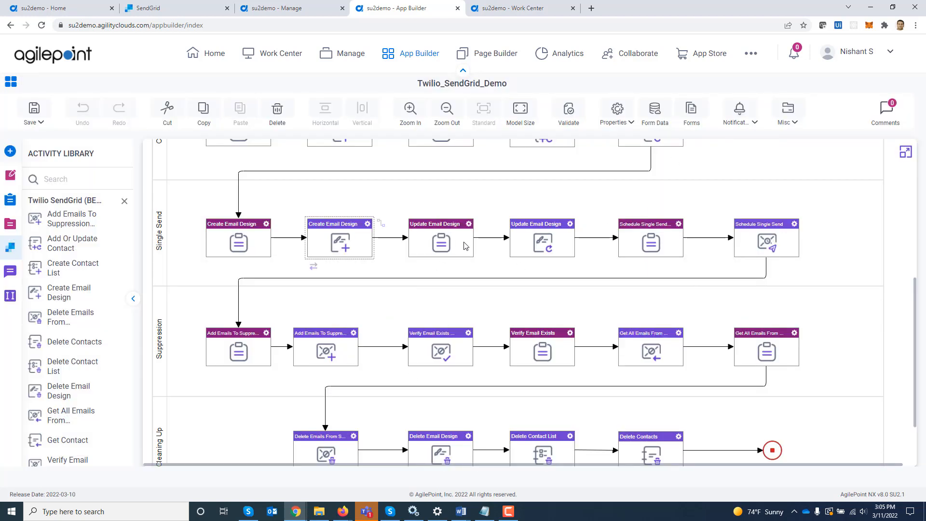
Review the second Update Email Design step's settings and close them.
double_click(546, 240)
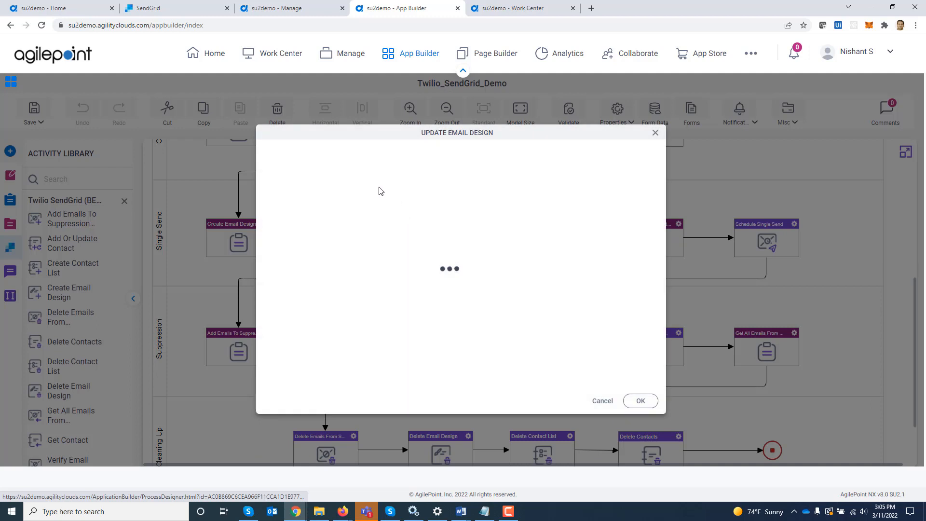
click(593, 401)
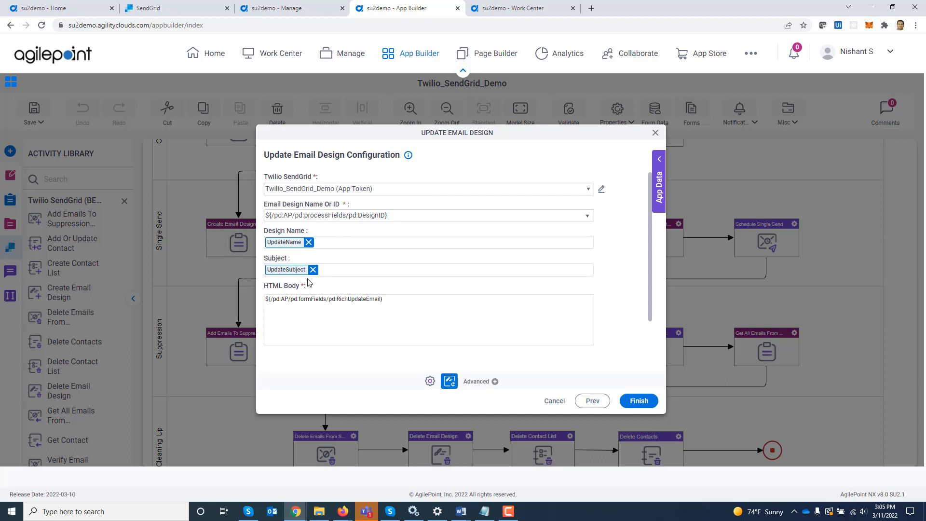
scroll(327, 287, down, 2)
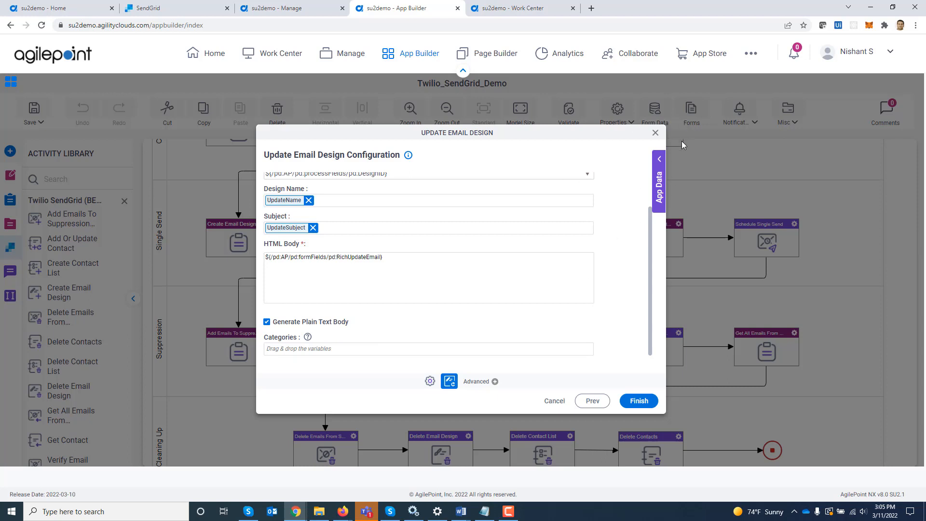
click(655, 133)
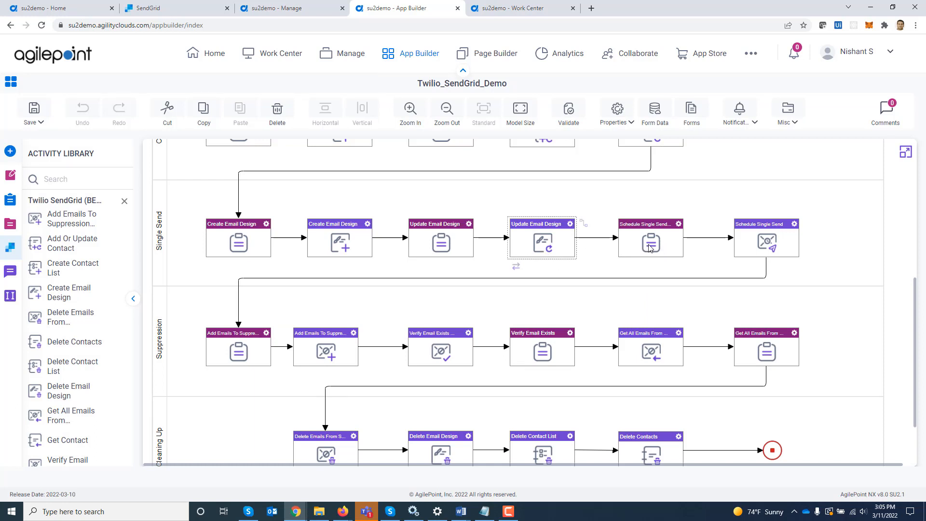
double_click(768, 241)
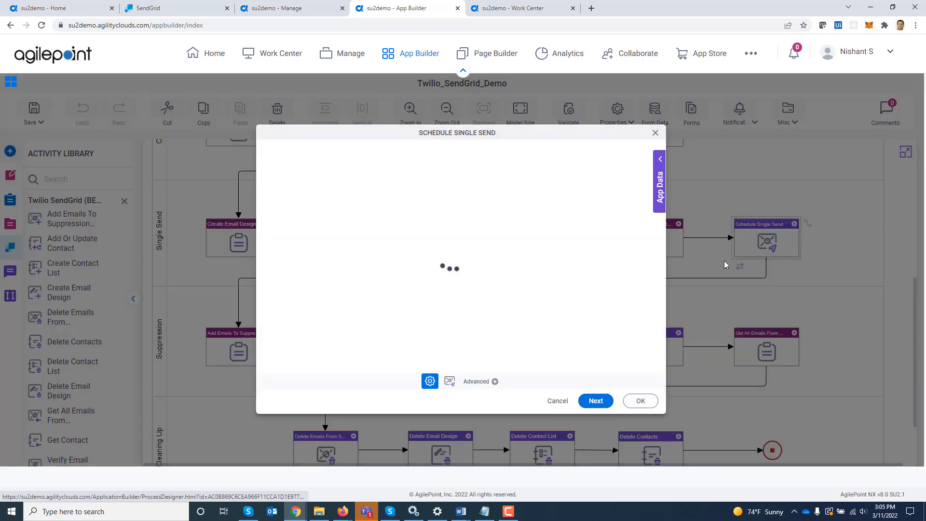
click(593, 400)
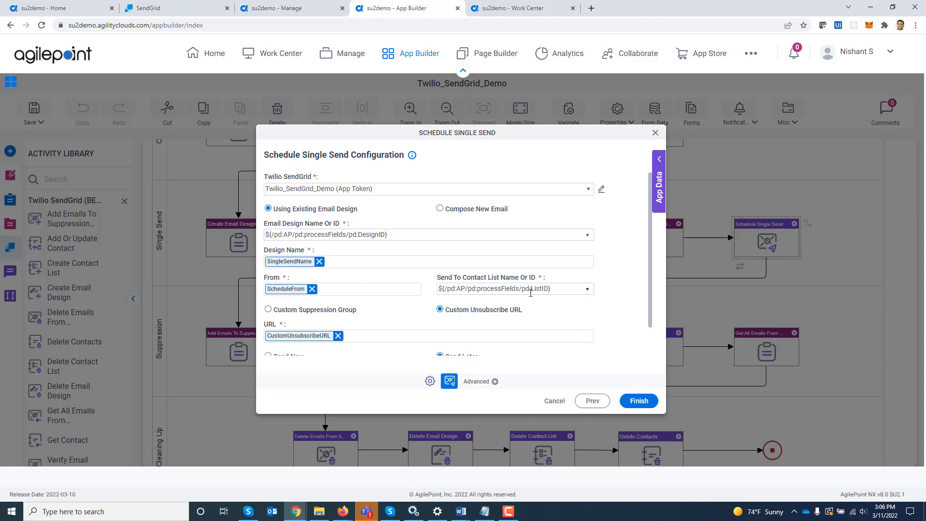
scroll(404, 305, down, 1)
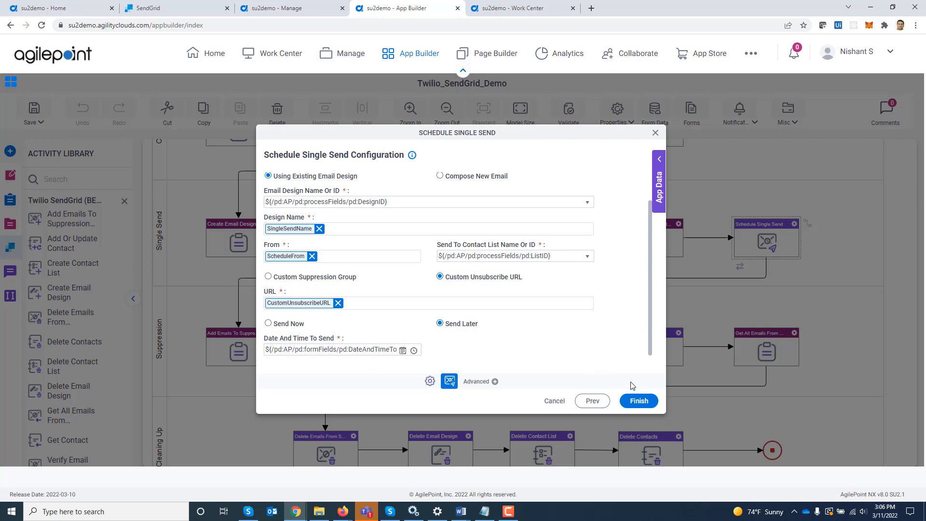
click(656, 133)
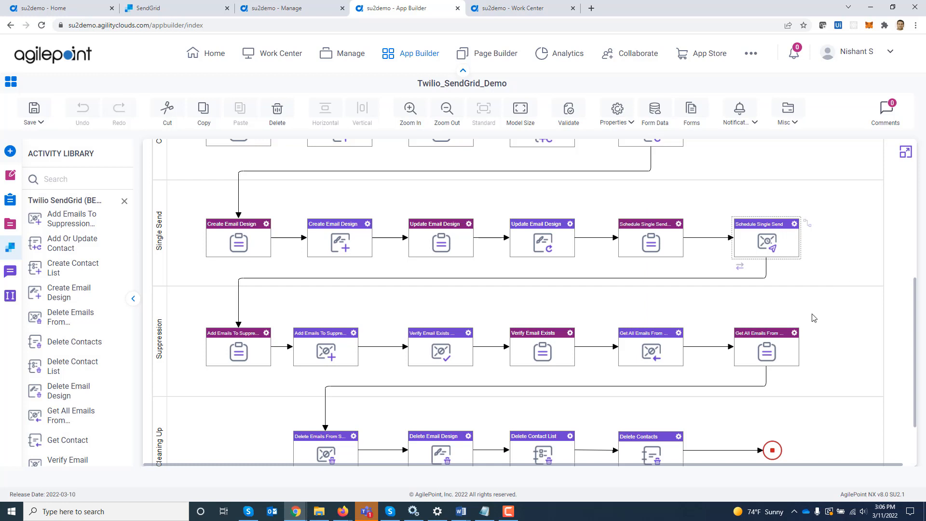
scroll(814, 317, down, 2)
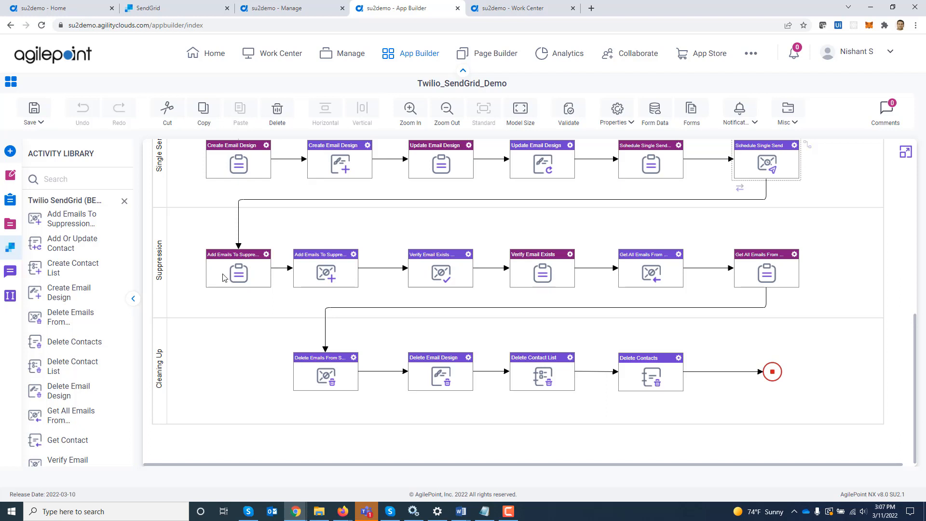
double_click(332, 281)
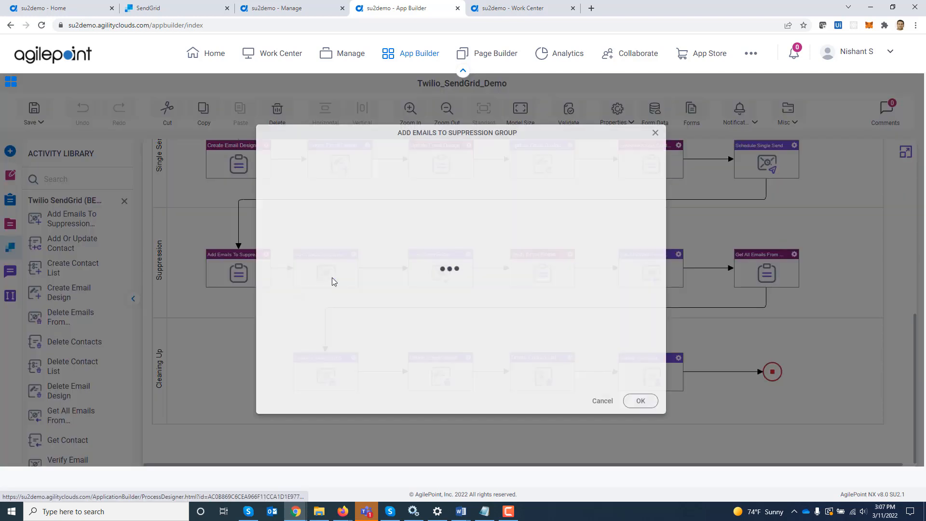
click(600, 402)
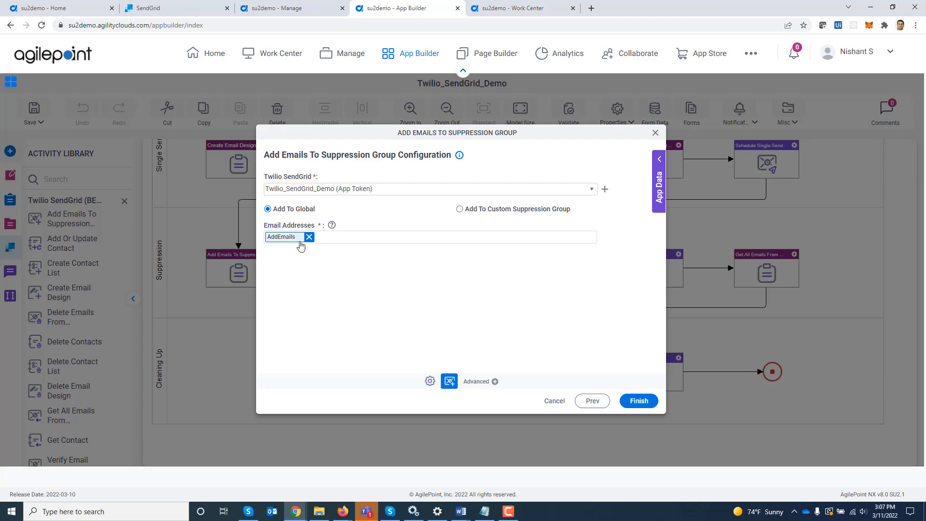
mouse_move(332, 226)
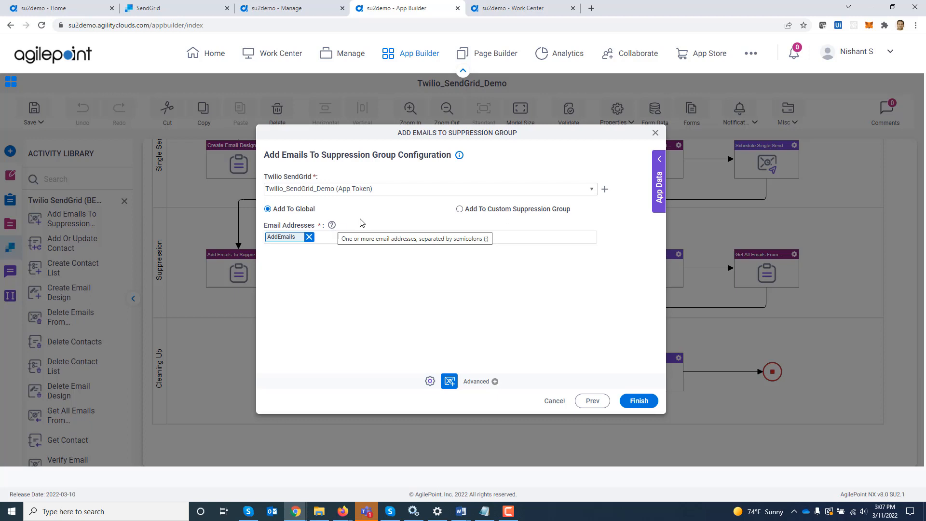
click(655, 132)
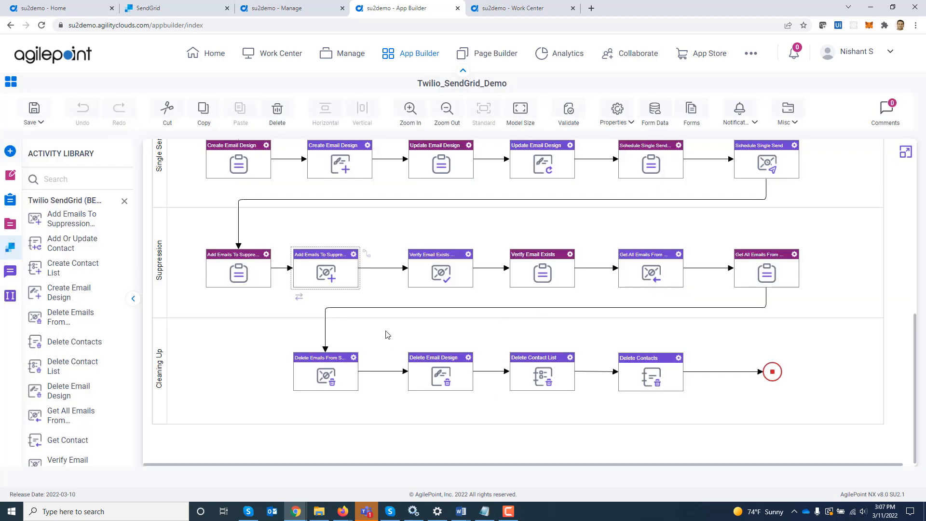
double_click(429, 271)
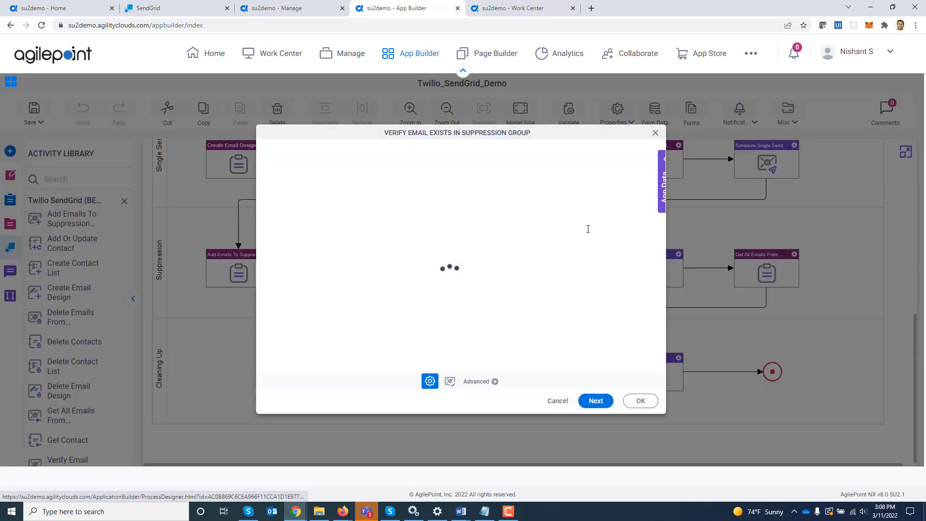
click(596, 401)
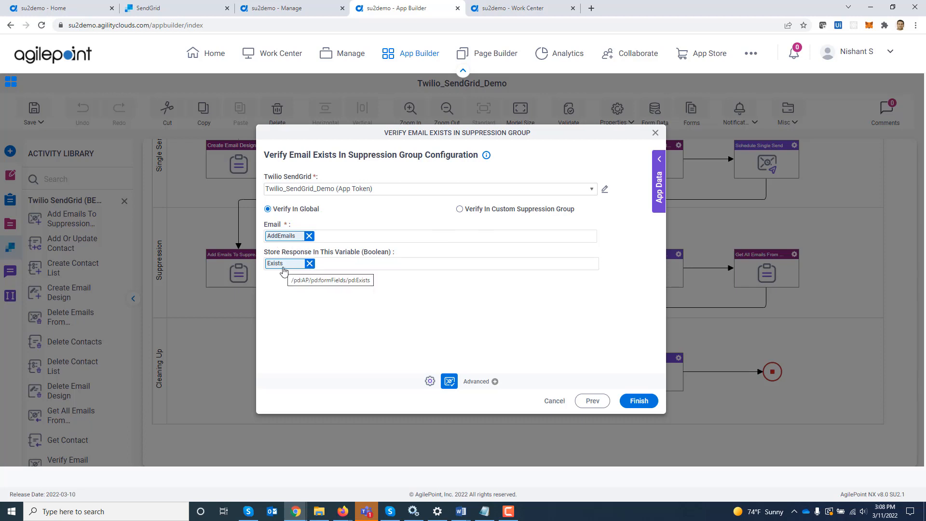
click(655, 134)
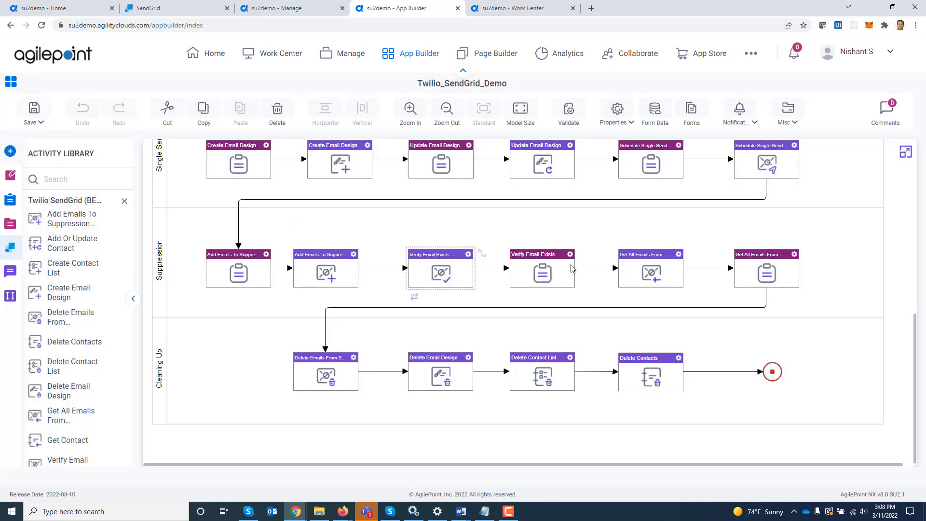
double_click(652, 279)
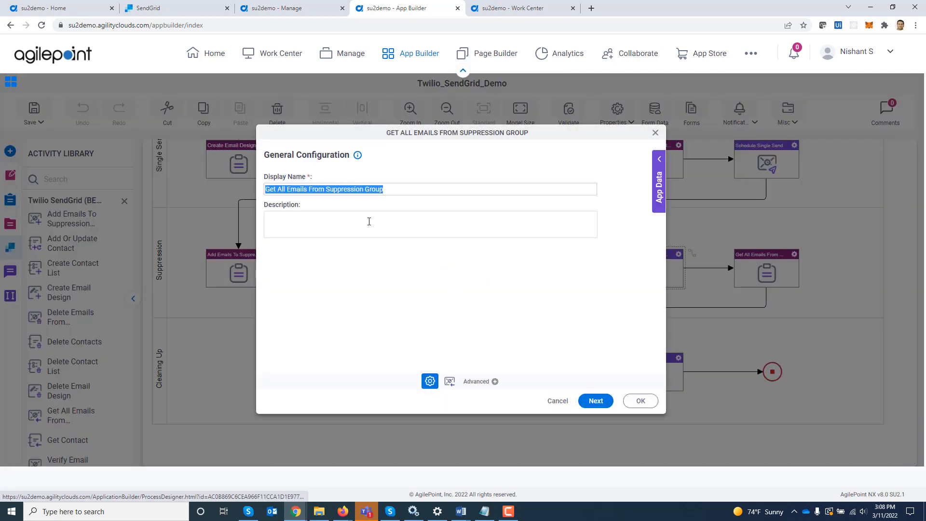
click(597, 401)
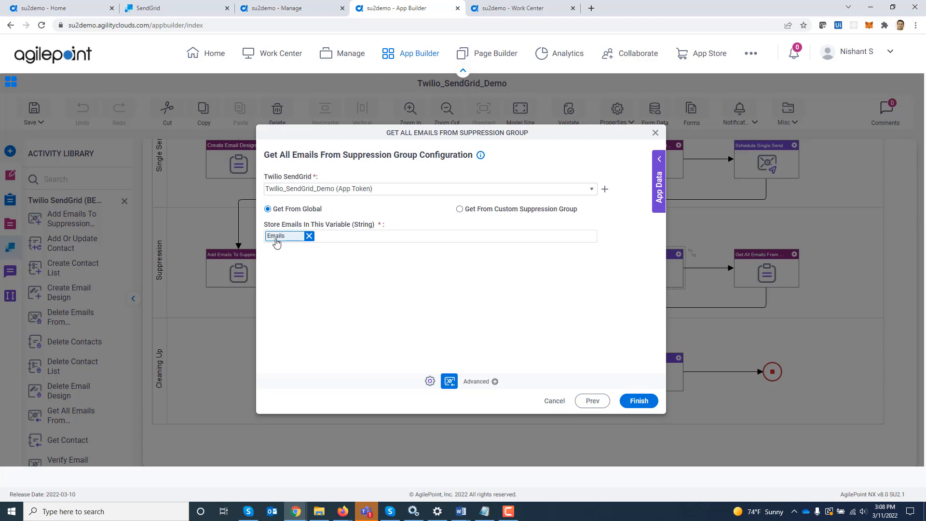
click(655, 133)
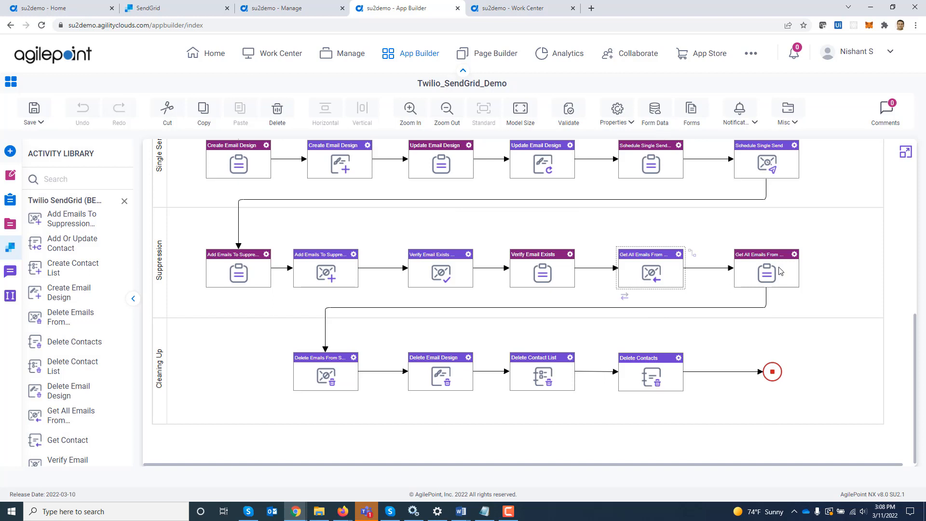
Review the Delete Emails From Suppression Group and Delete Email Design settings in the Cleaning Up lane.
double_click(318, 378)
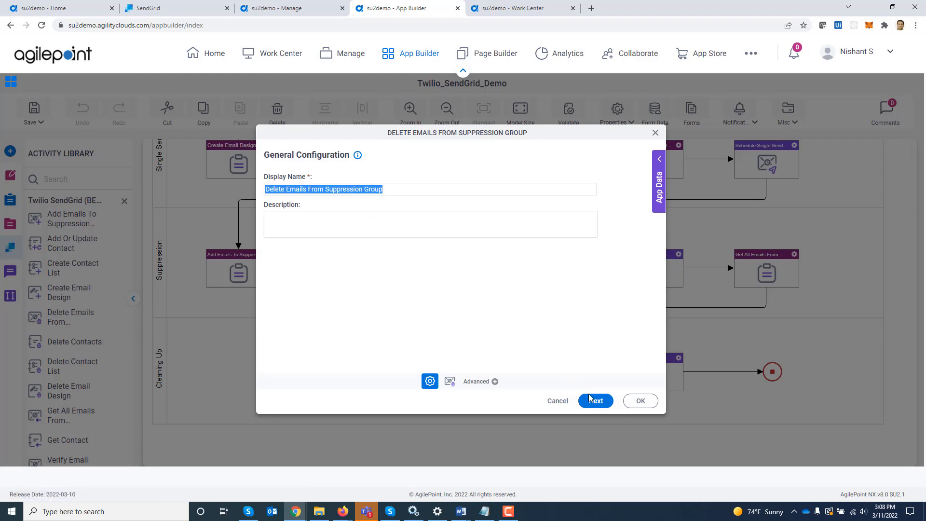
click(596, 401)
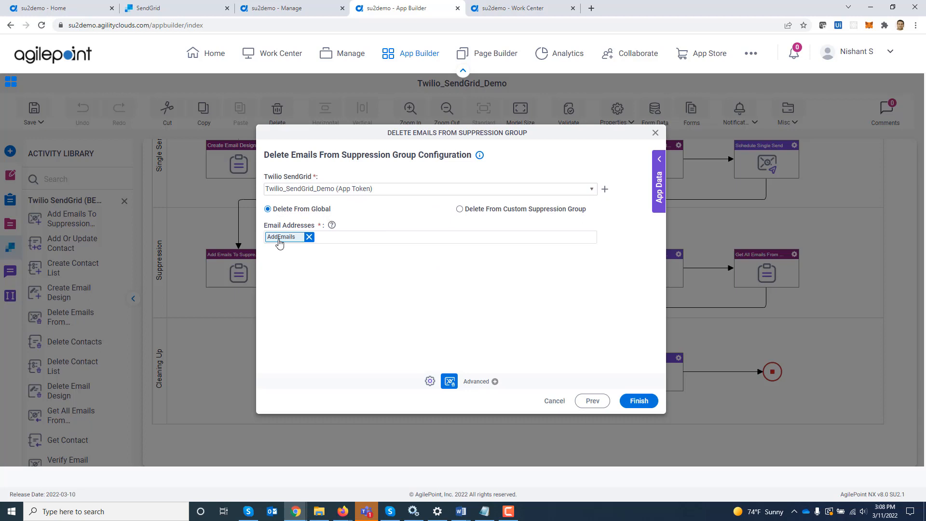
click(654, 139)
double_click(447, 371)
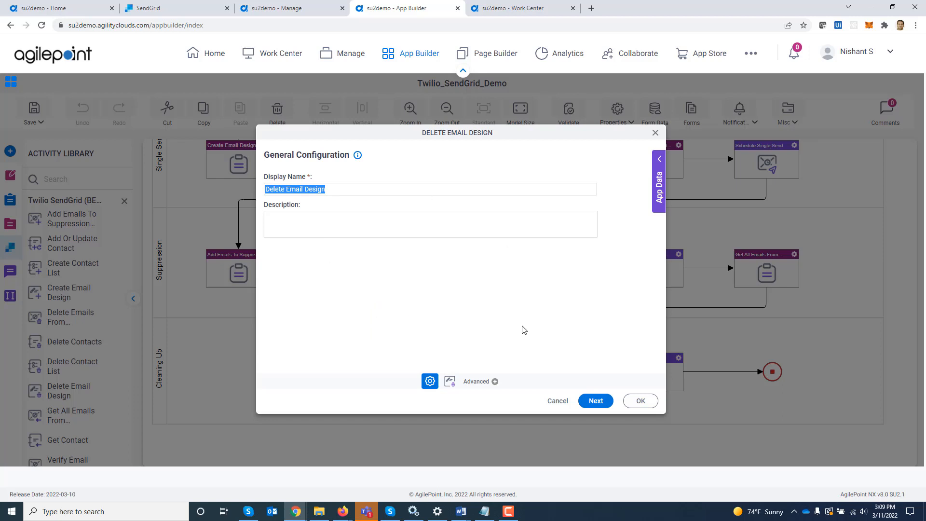
click(607, 400)
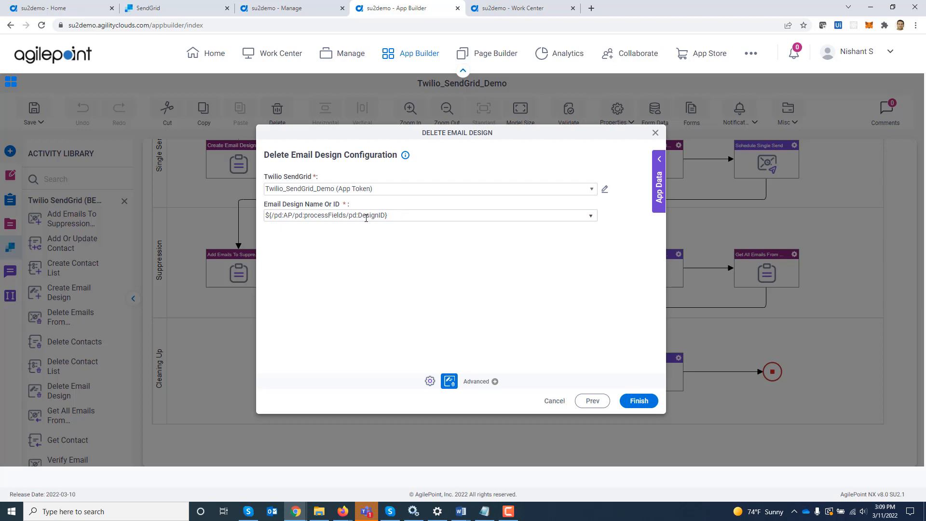
click(655, 133)
Review Delete Contact List, then set Delete Contacts to remove contacts by PrimaryEmail.
double_click(540, 379)
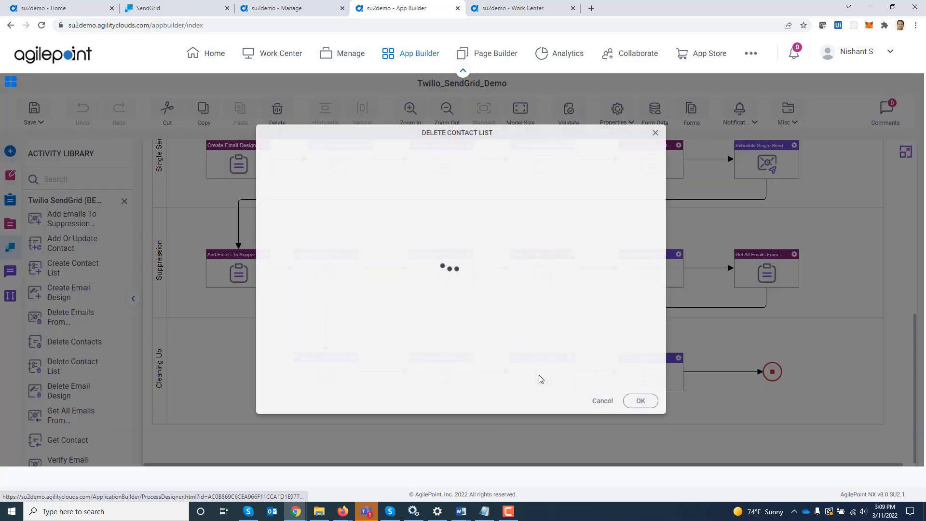
click(596, 401)
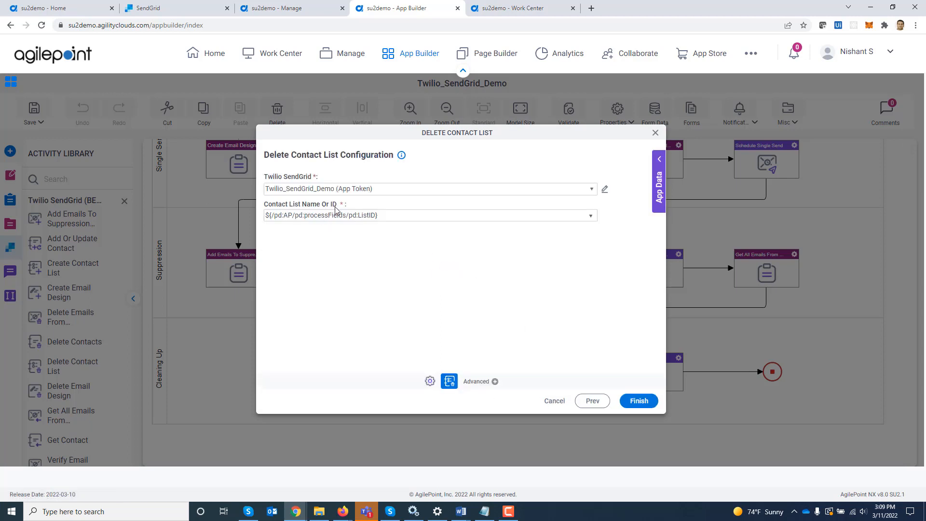
click(656, 132)
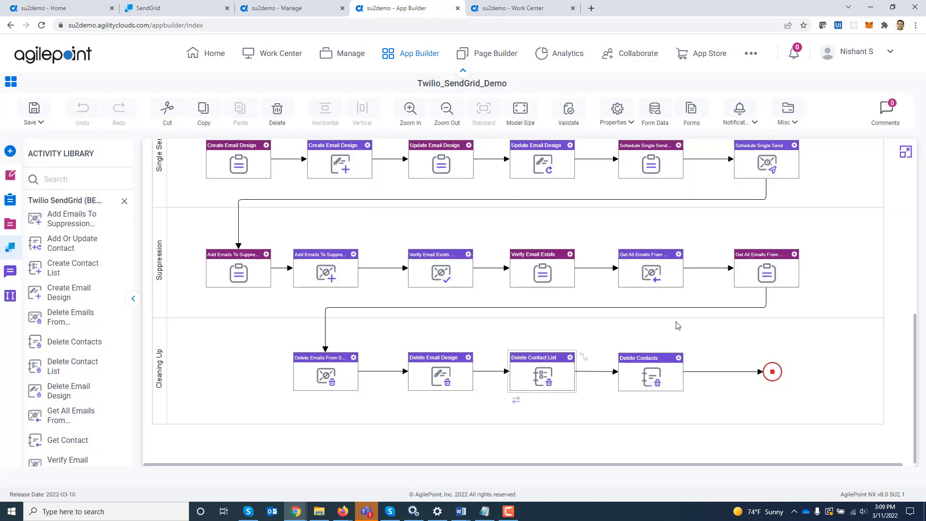
double_click(640, 392)
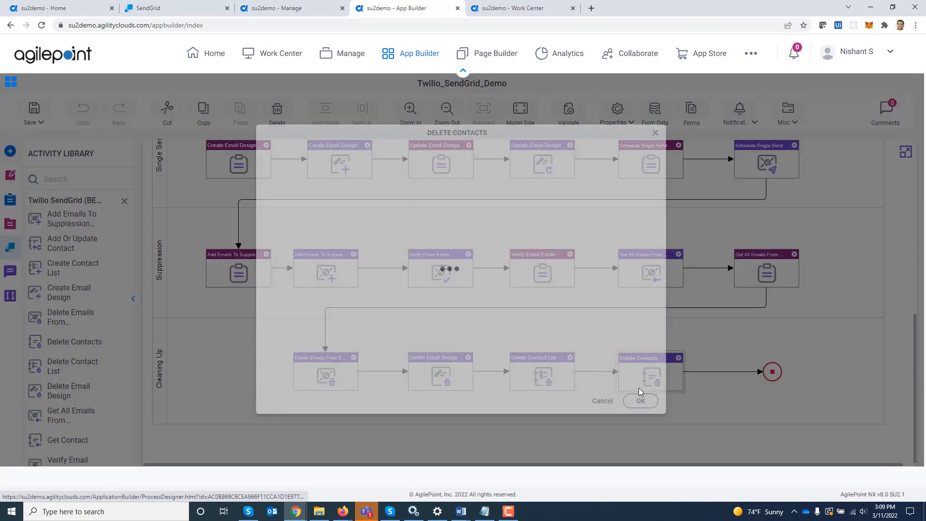
click(596, 405)
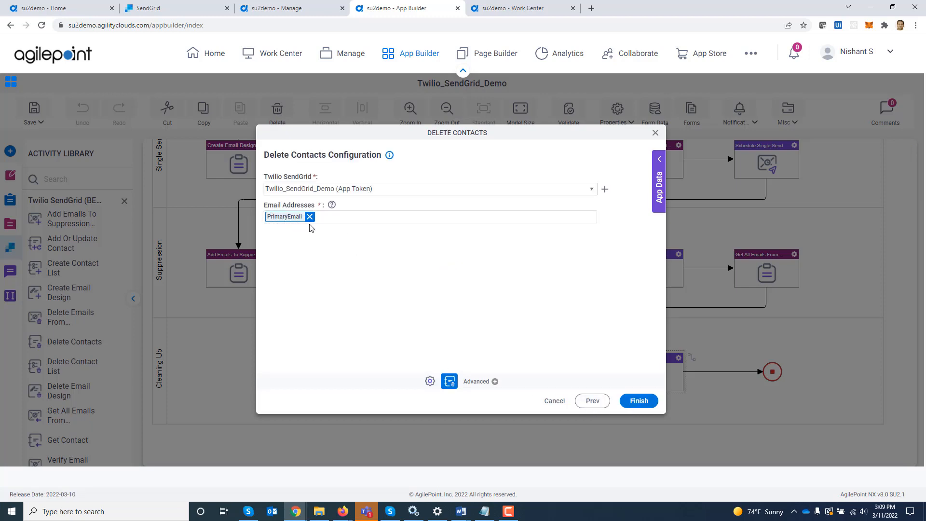
click(655, 132)
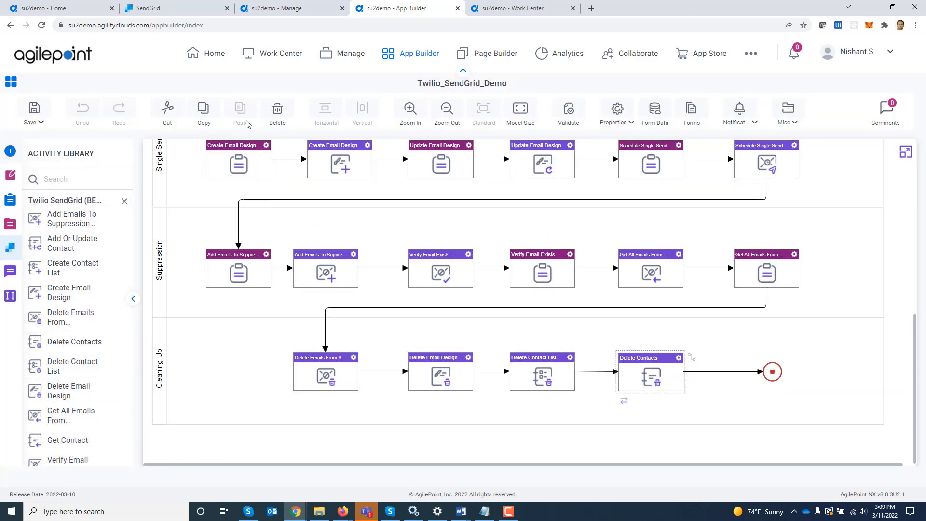
Launch the Twilio_SendGrid_Demo app from My Apps and fill Primary Email with the suggested address.
click(526, 8)
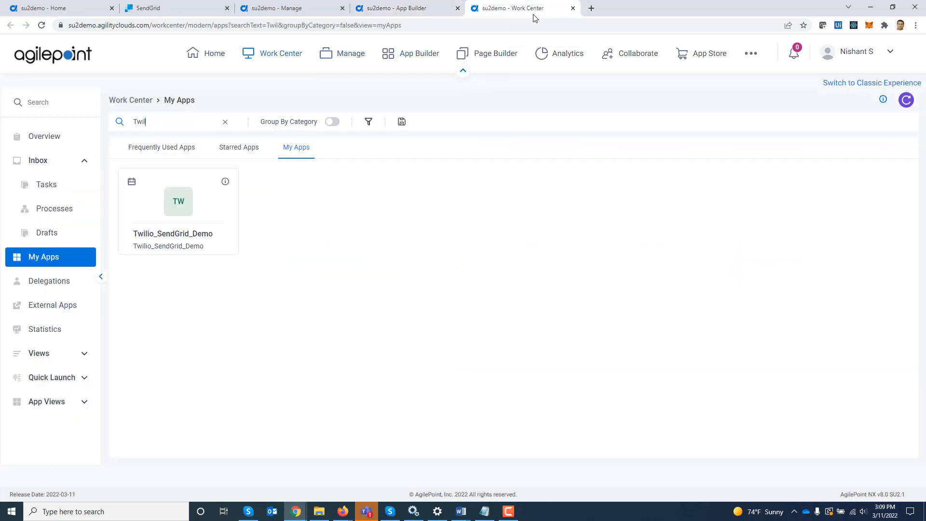
click(178, 203)
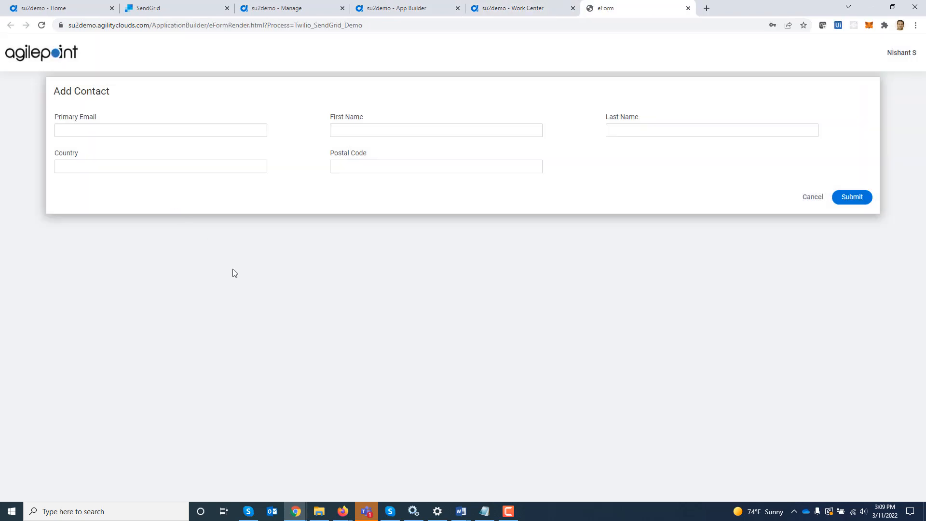
text(R)
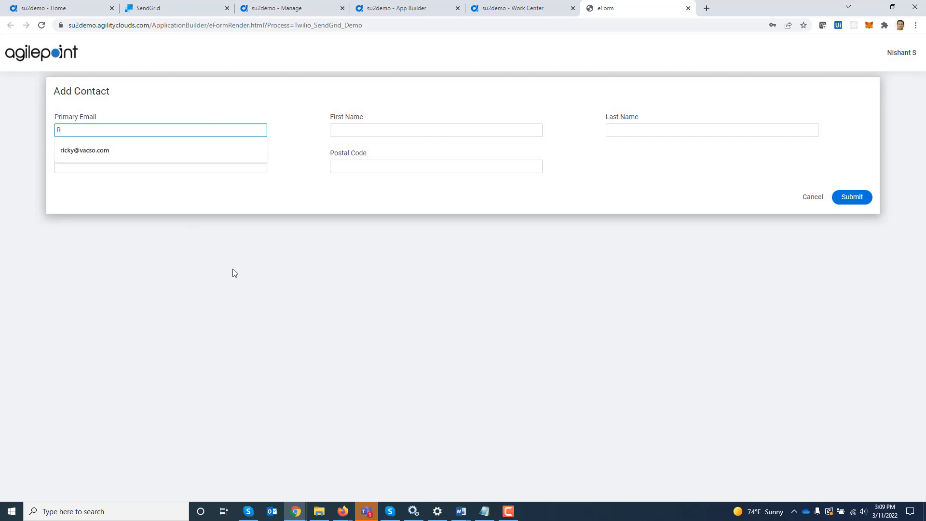
key(Down)
key(Tab)
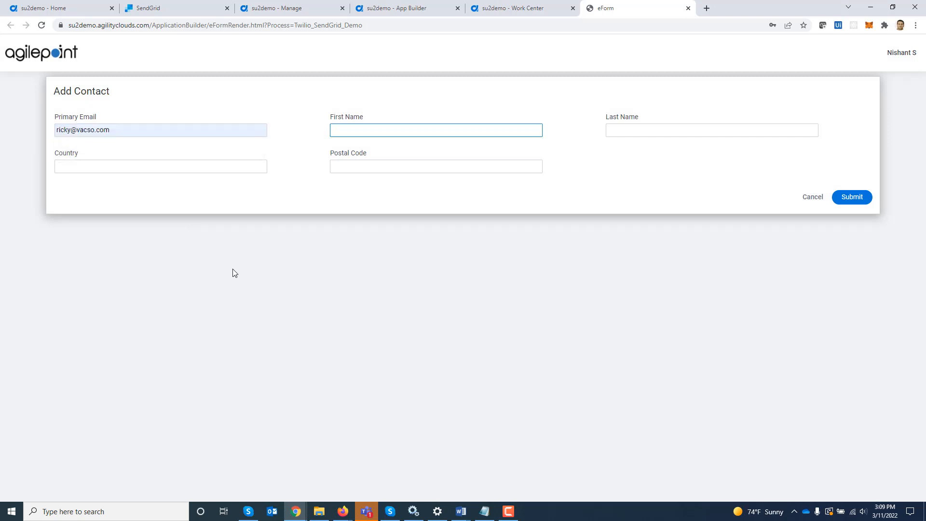
Fill First Name, Last Name, Country USA and the postal code using autofill suggestions.
key(Down)
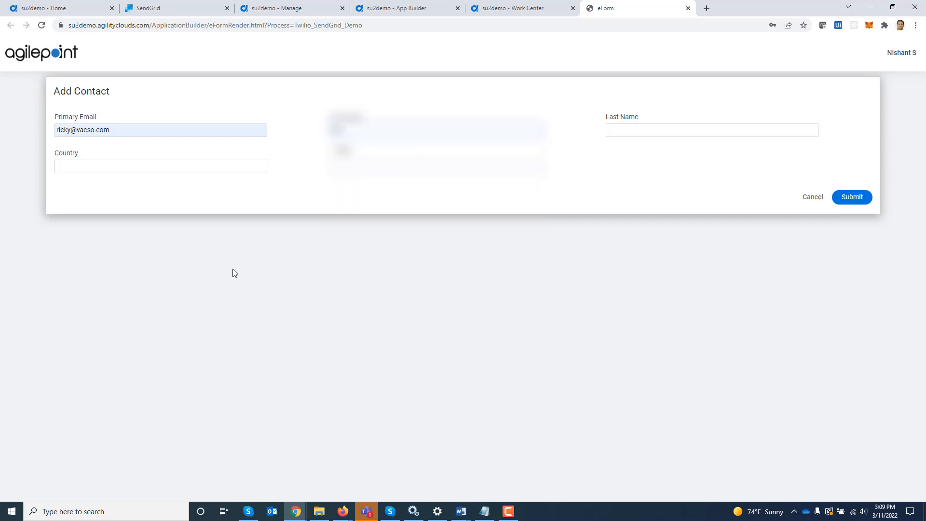
key(Down)
key(Tab)
text(Po)
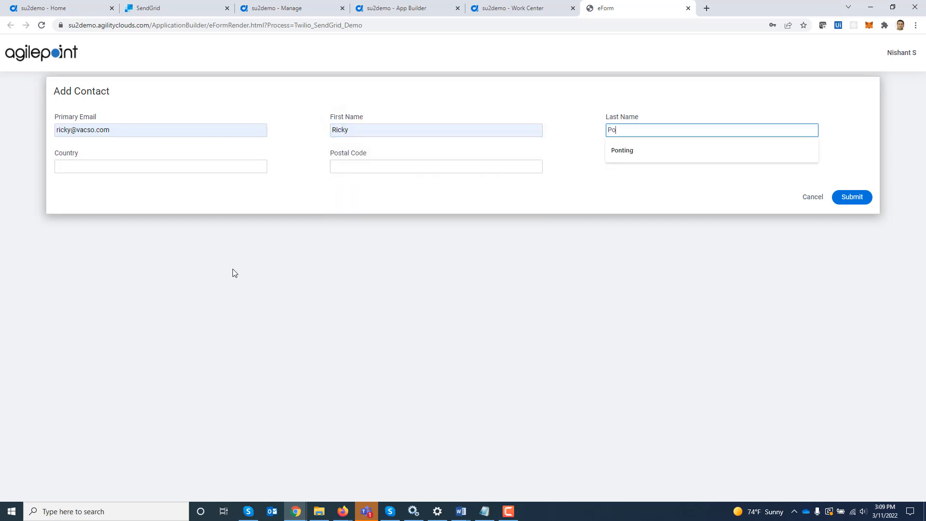
key(Down)
key(Tab)
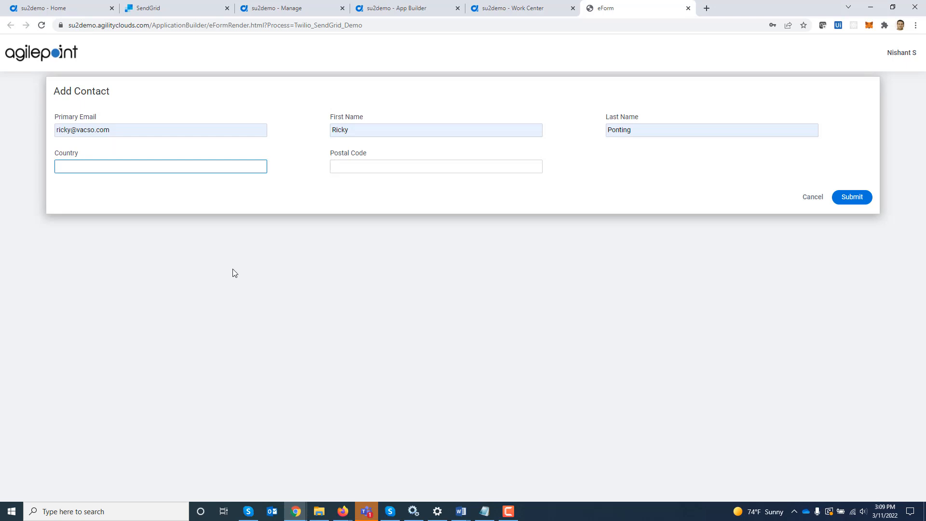
text(USA)
key(Tab)
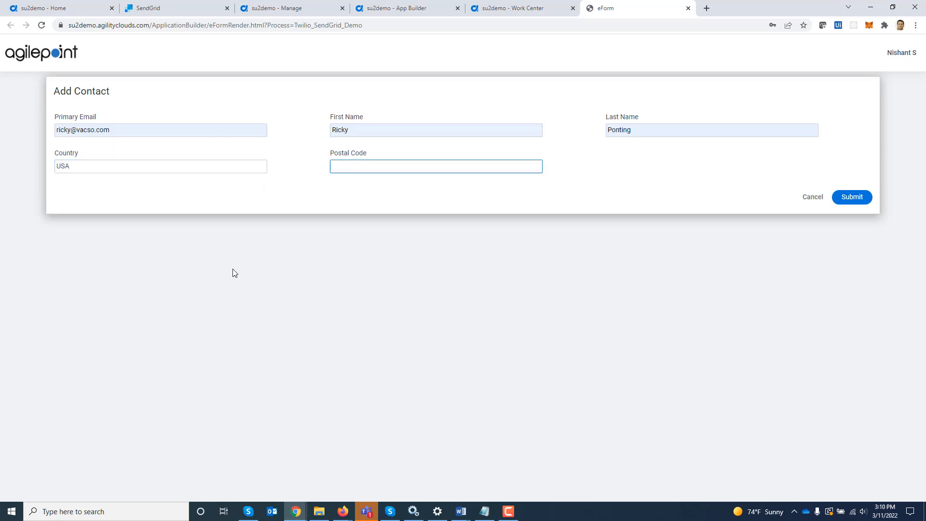
text(67)
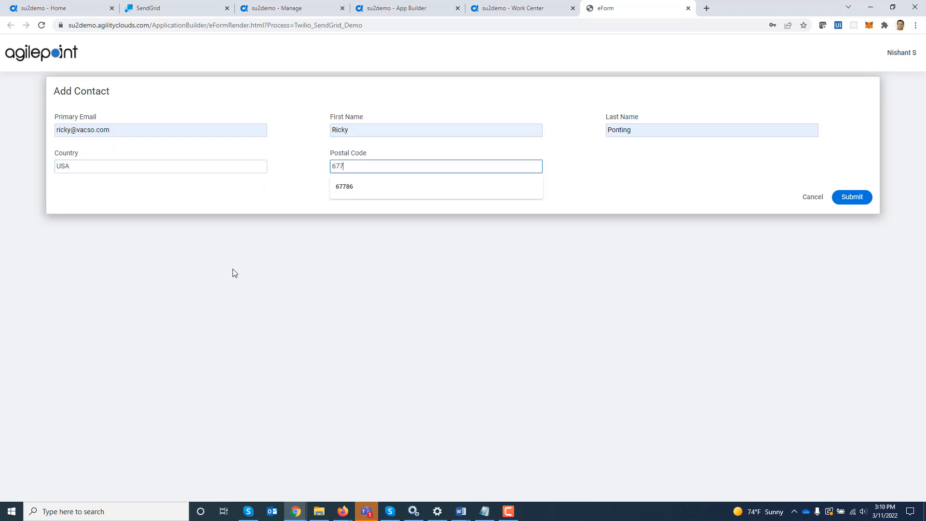
text(7)
key(Down)
key(Tab)
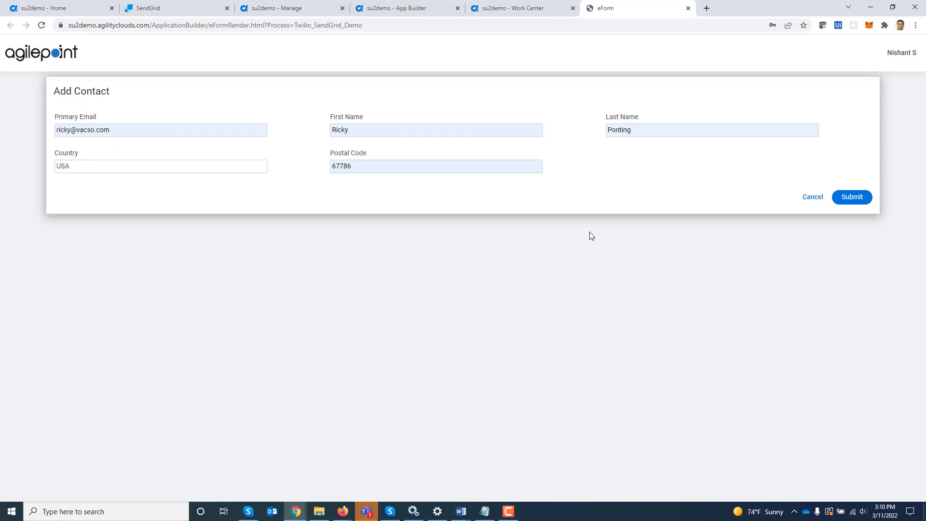
Submit the Add Contact form and view the process of the Update Contact task from Inbox > Tasks.
click(852, 197)
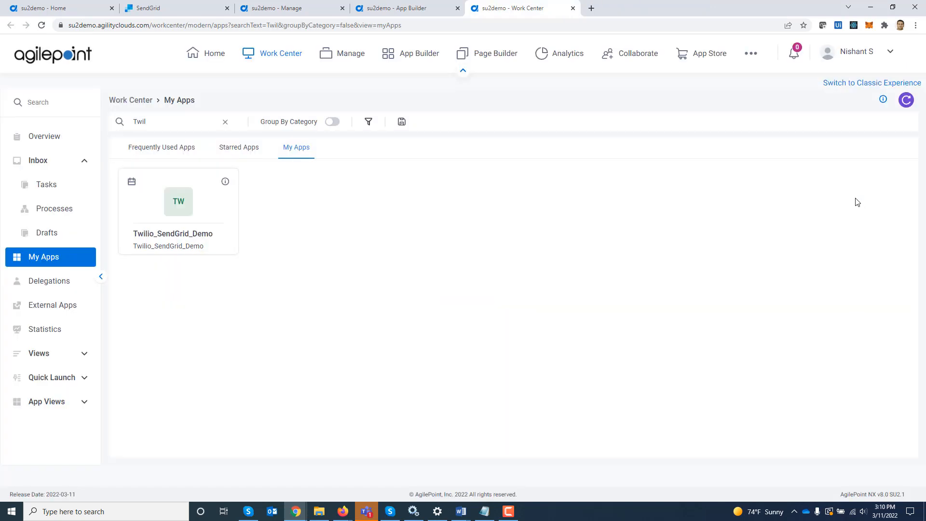
click(50, 188)
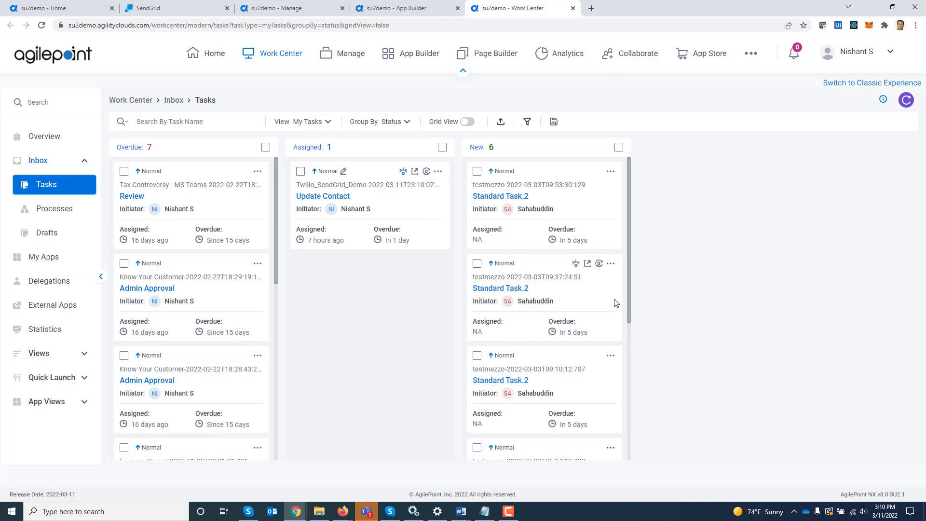
click(404, 173)
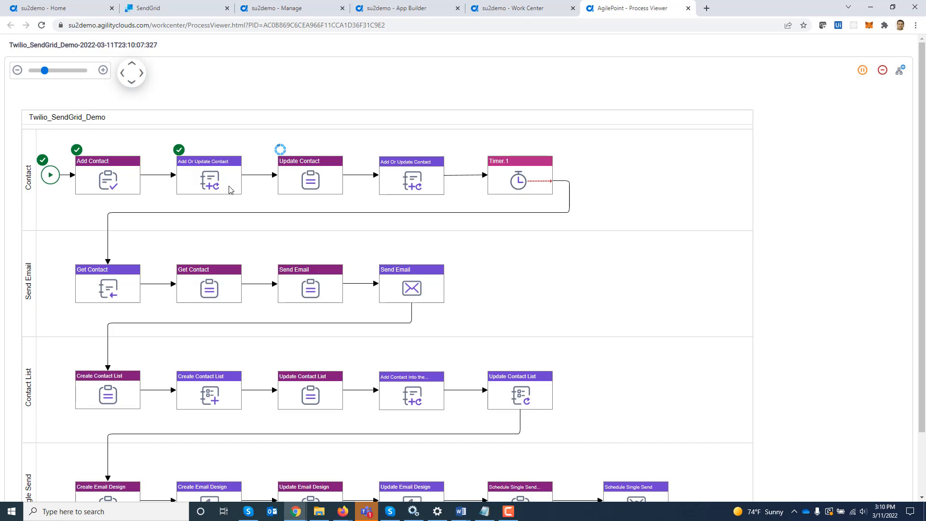
click(170, 9)
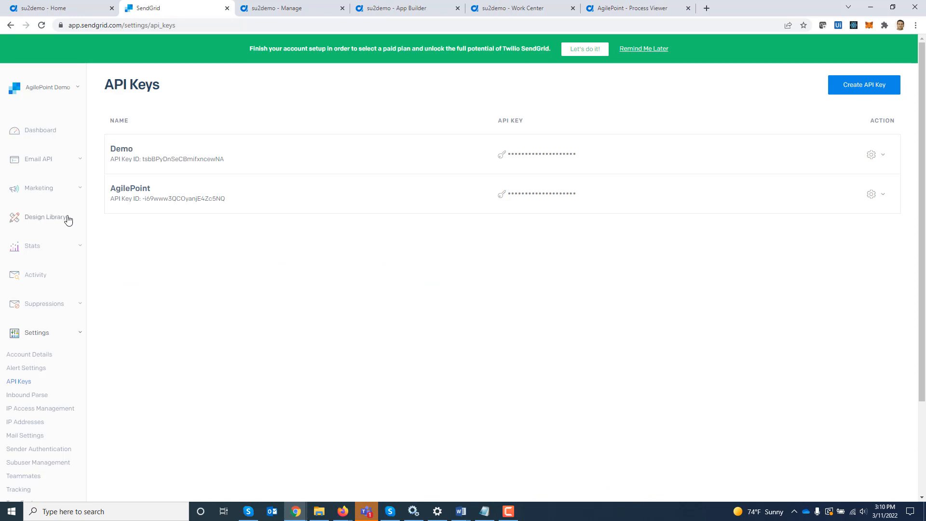
Verify the new contact's first name, last name and e-mail in SendGrid's All Contacts, then return to the process viewer.
click(47, 189)
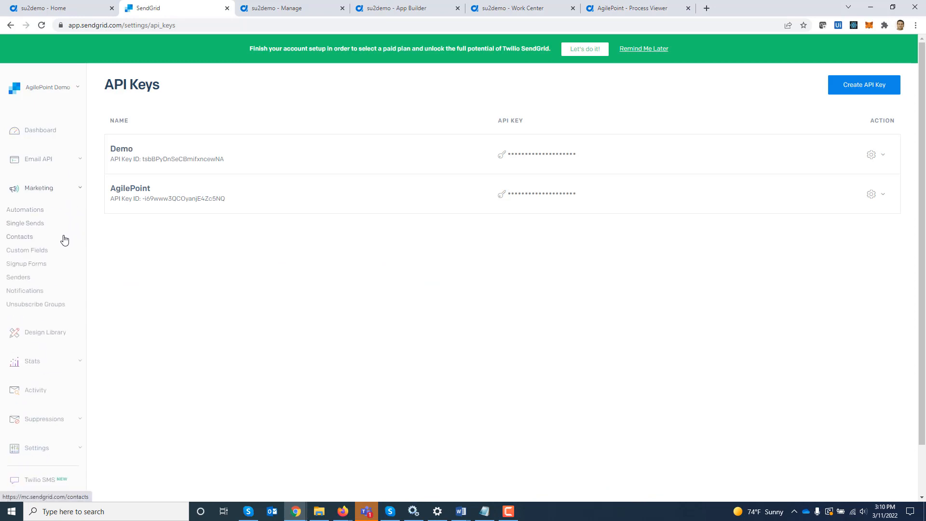
click(20, 237)
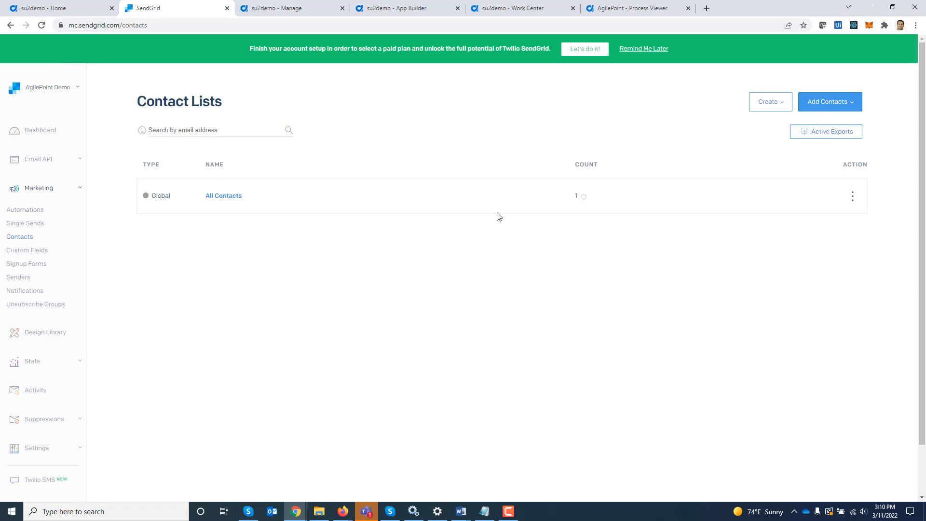
click(224, 201)
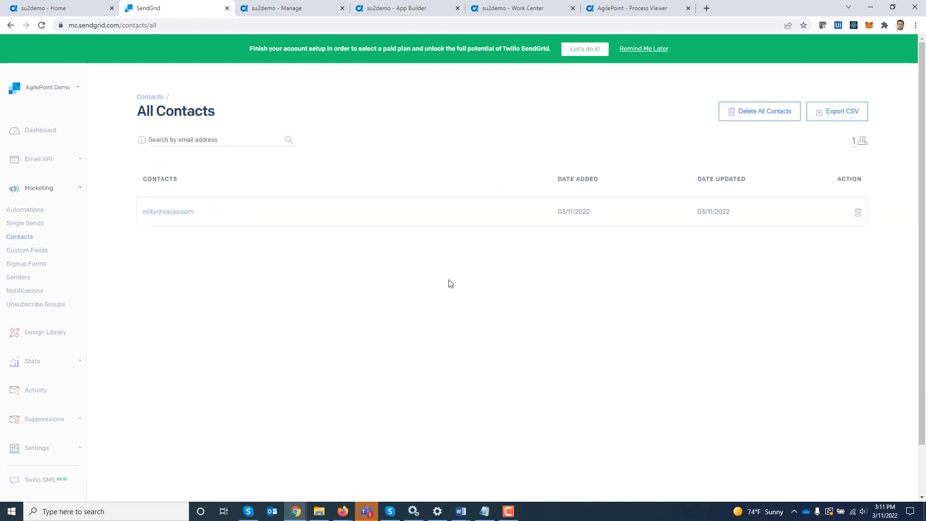
click(165, 212)
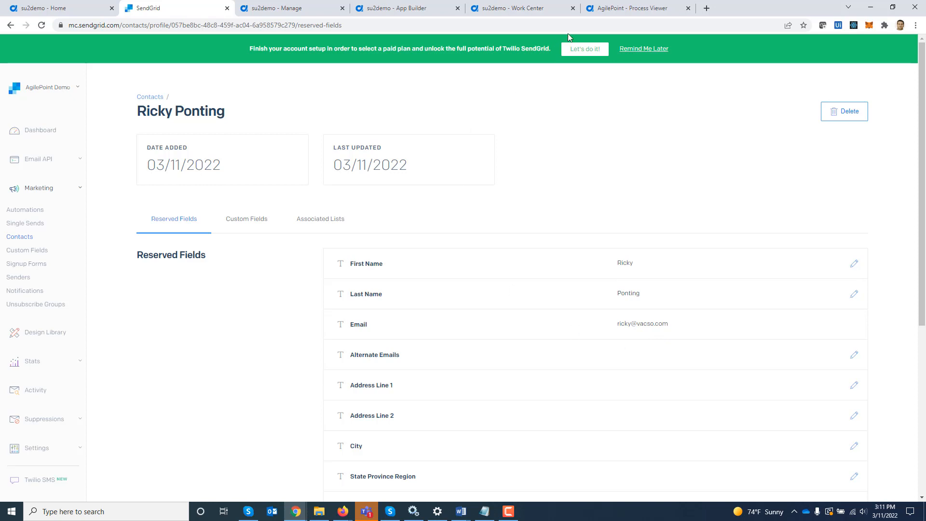
click(635, 7)
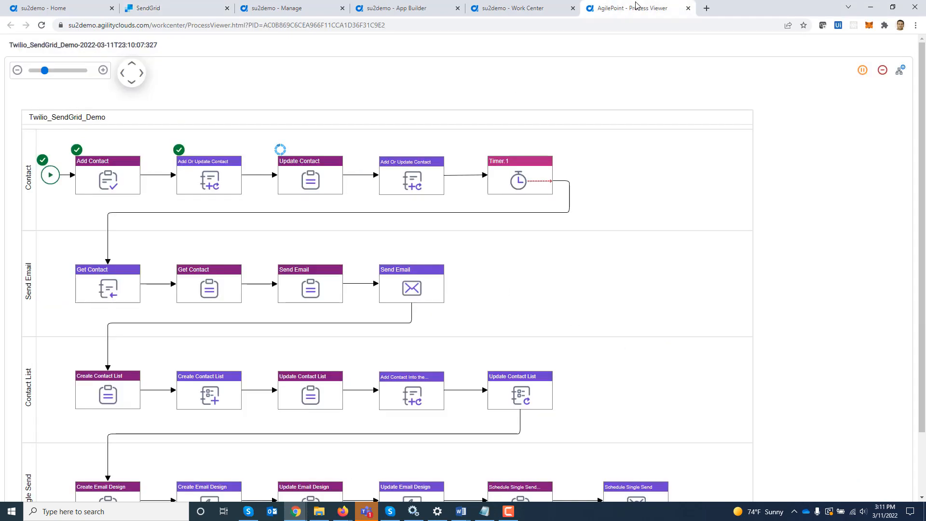
Open the Update Contact task form and enter the contact's first name and last name with a Jr suffix.
click(304, 172)
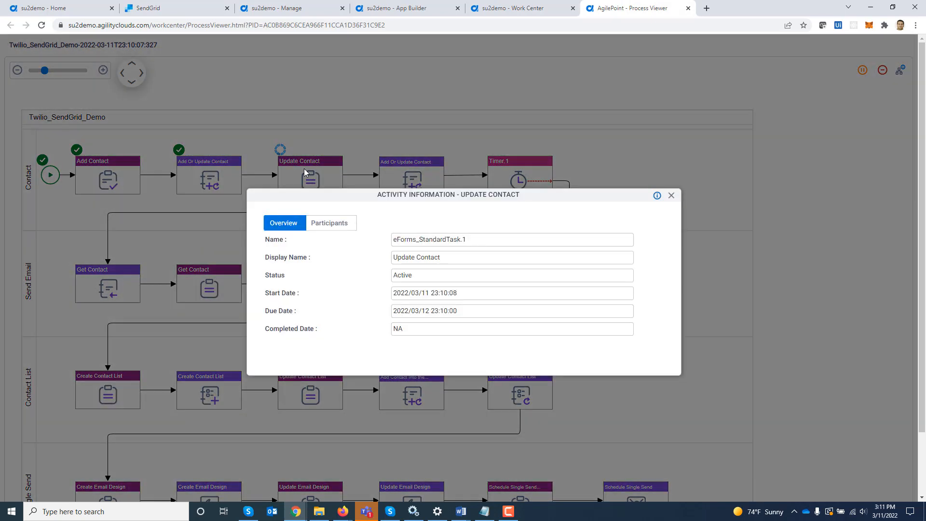
click(332, 223)
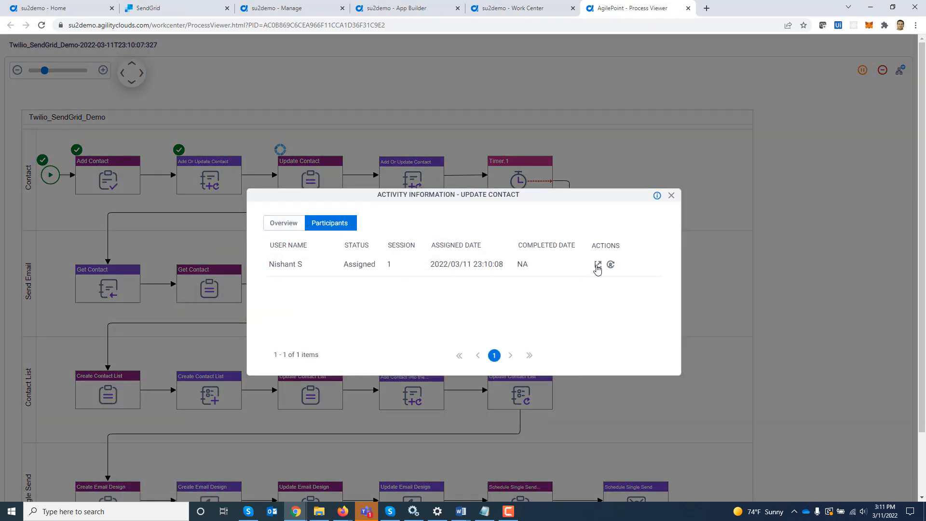
click(597, 267)
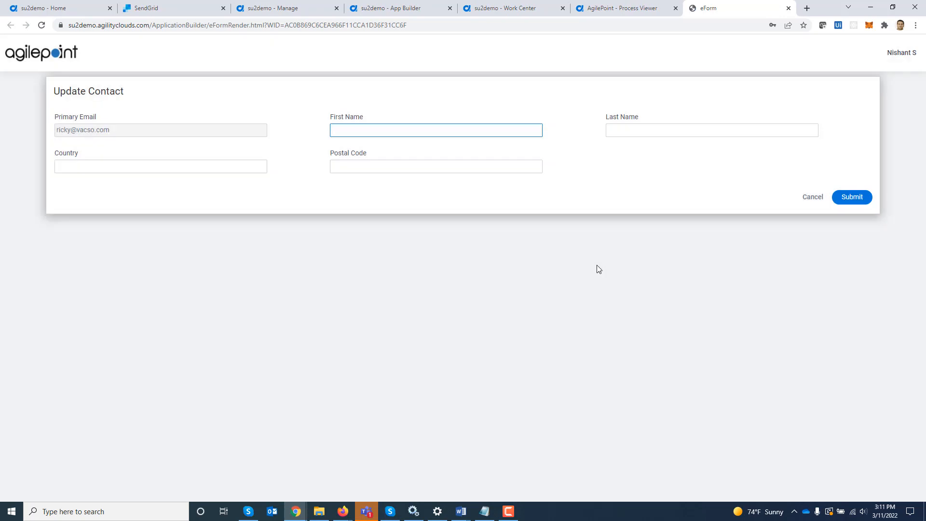
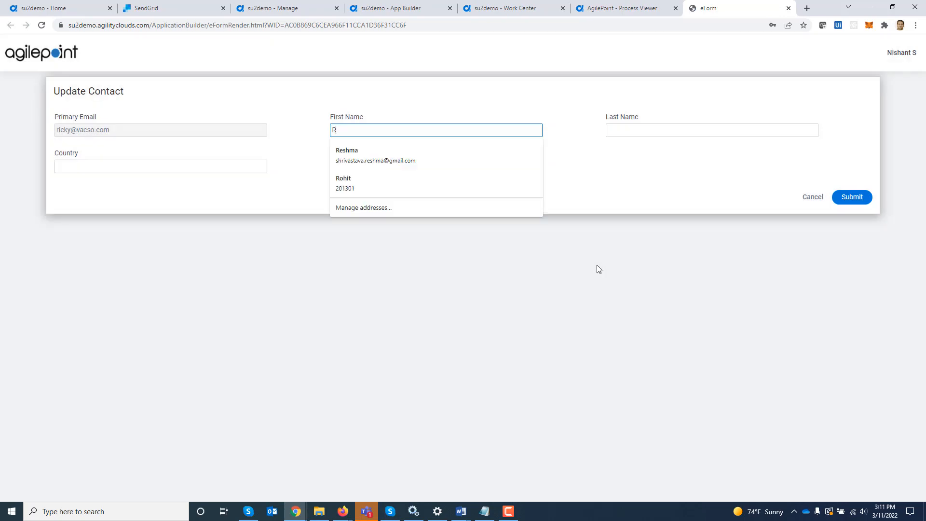
key(Down)
key(Tab)
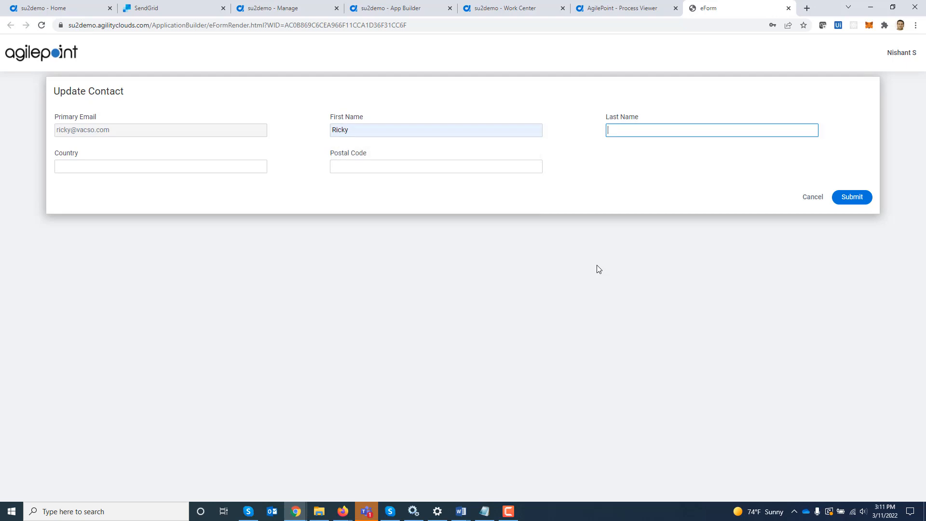
key(Down)
key(Tab)
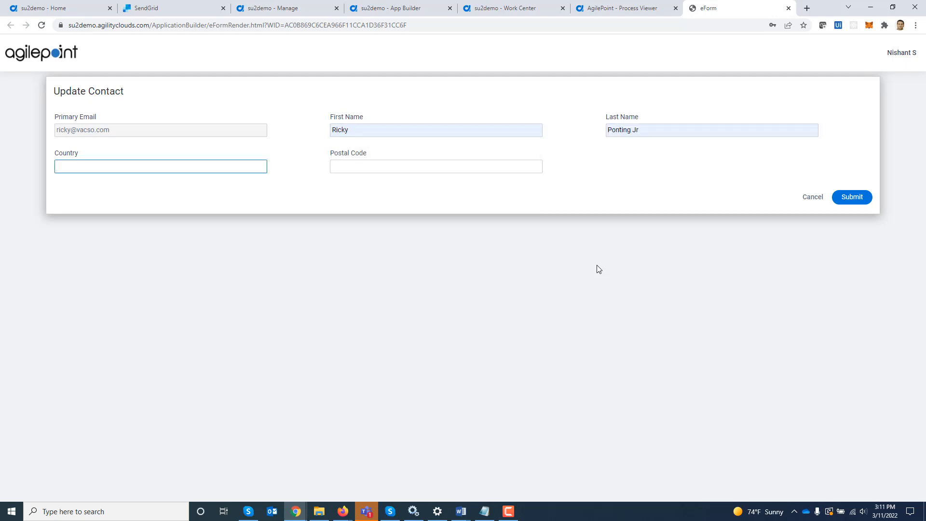
click(635, 132)
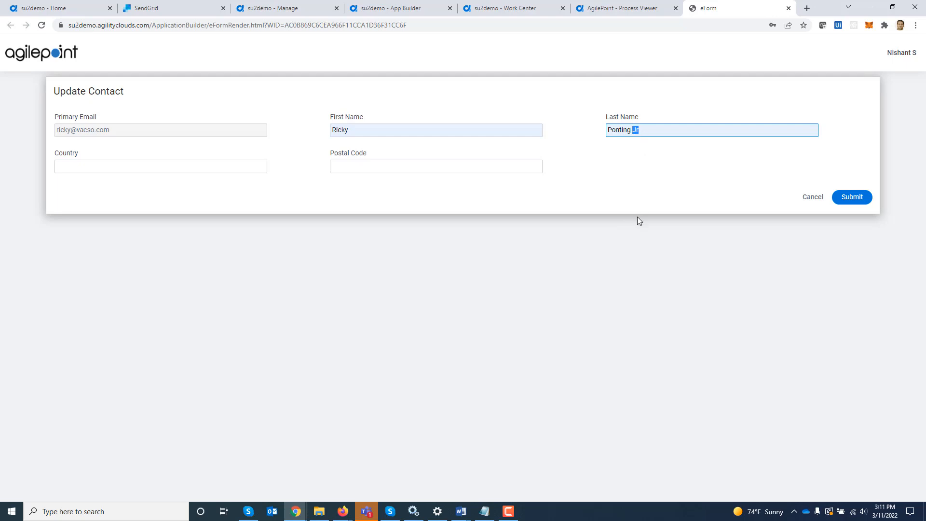
key(Tab)
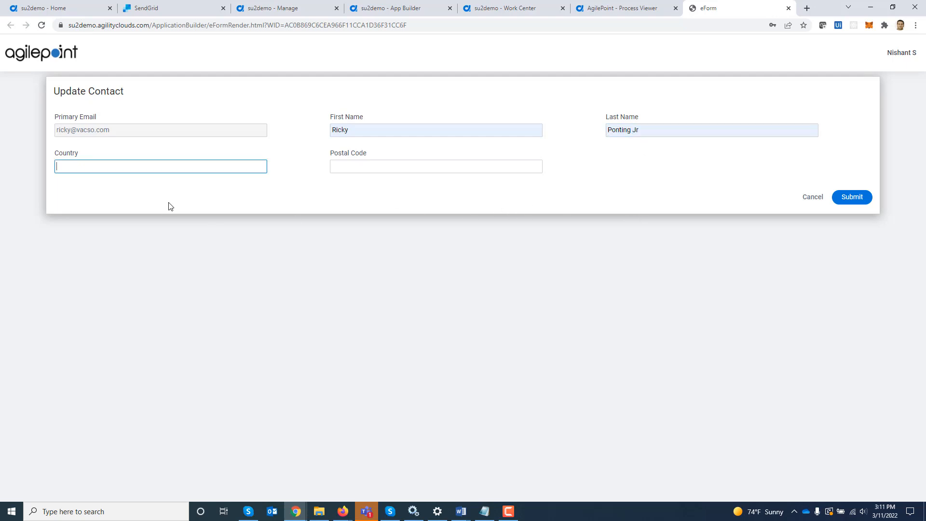
Set Country to USA and Postal Code to 23232 using the autofill suggestions.
text(US)
key(Down)
key(Tab)
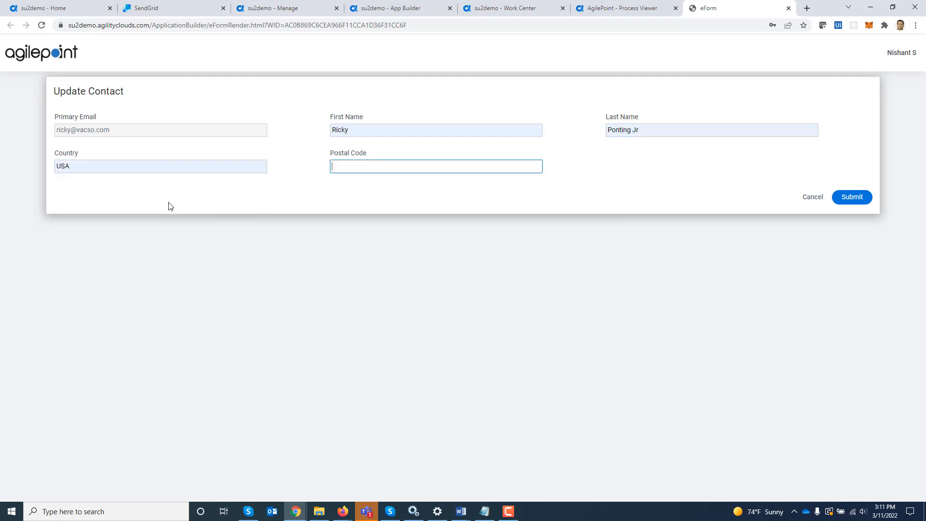
text(2)
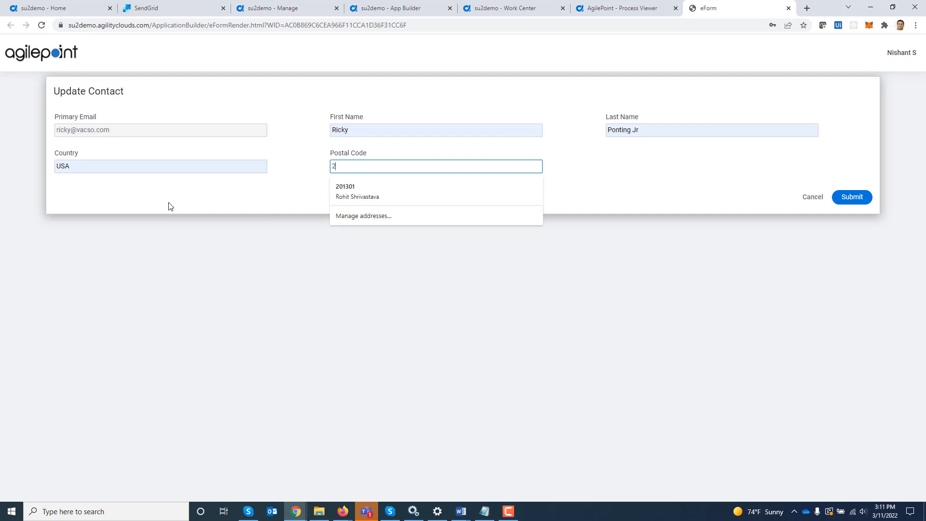
key(Down)
key(BackSpace)
text(e)
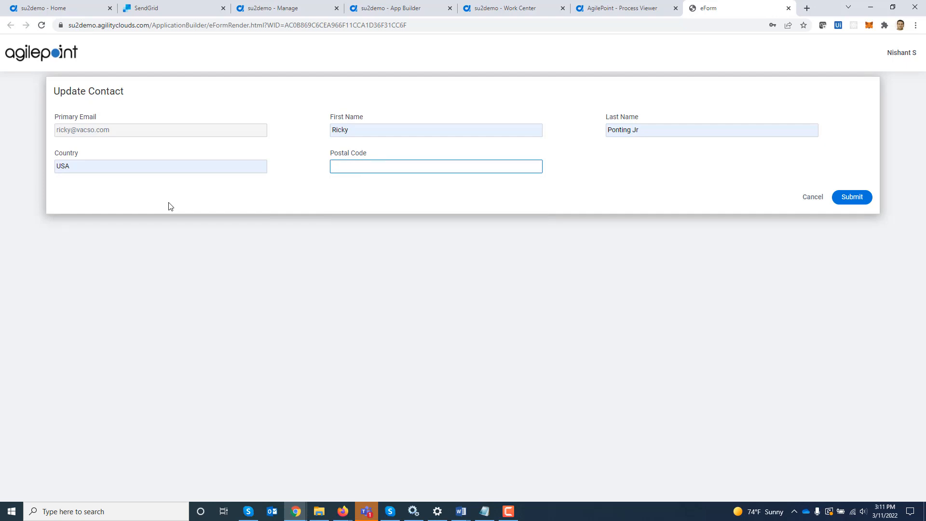
text(2332)
key(BackSpace)
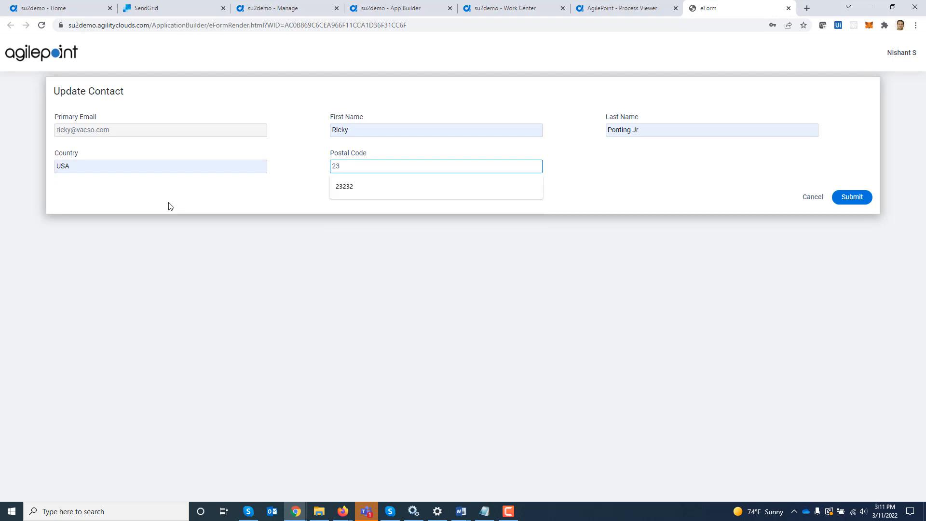
key(Down)
key(Tab)
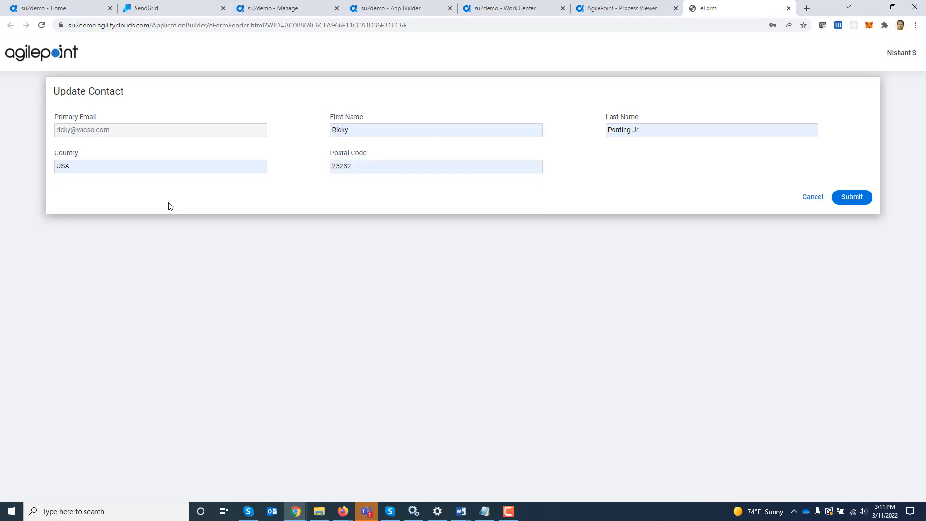
Submit the update and confirm the refreshed SendGrid contact shows Postal Code 23232 and Country USA.
click(859, 197)
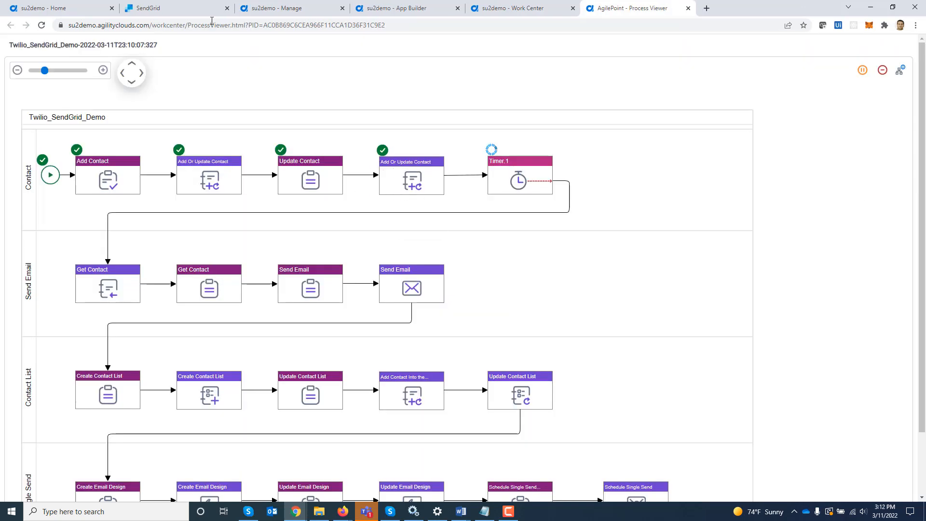
click(188, 8)
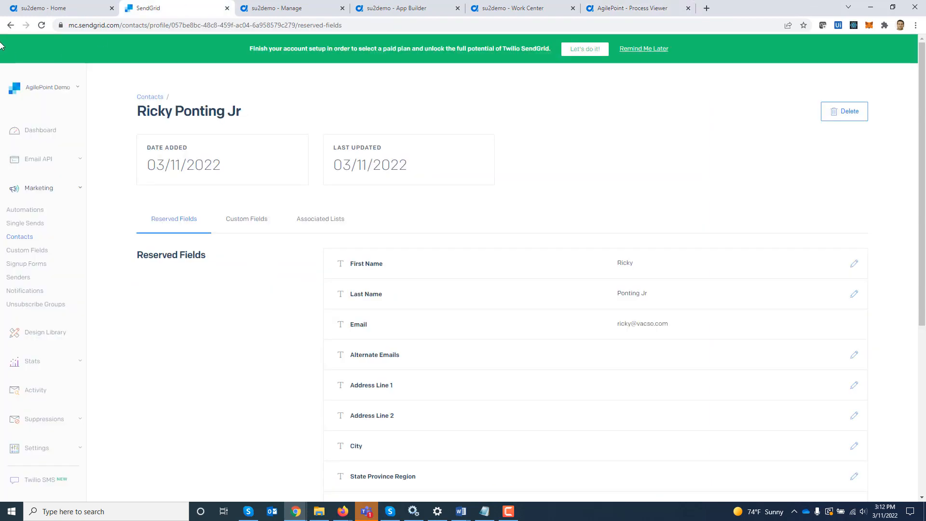
click(41, 25)
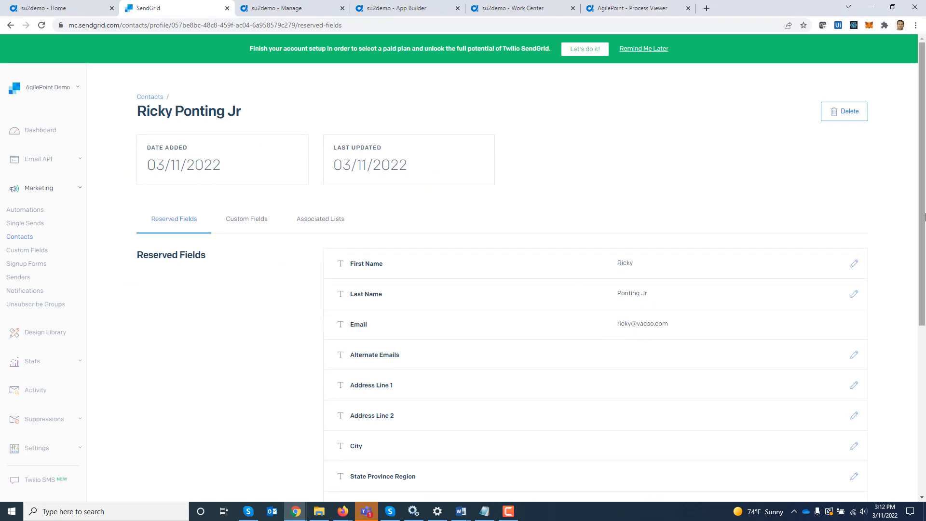
scroll(924, 329, down, 3)
drag(924, 329, 922, 363)
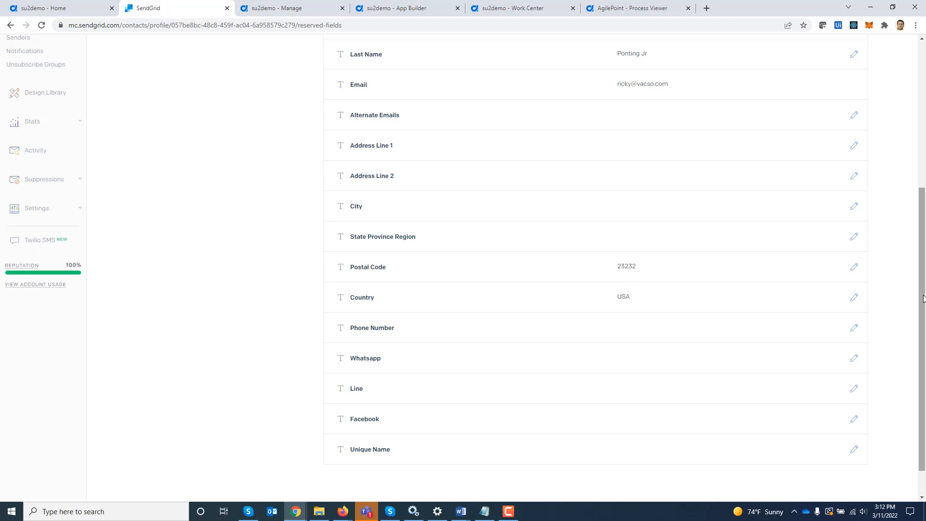
drag(922, 295, 913, 144)
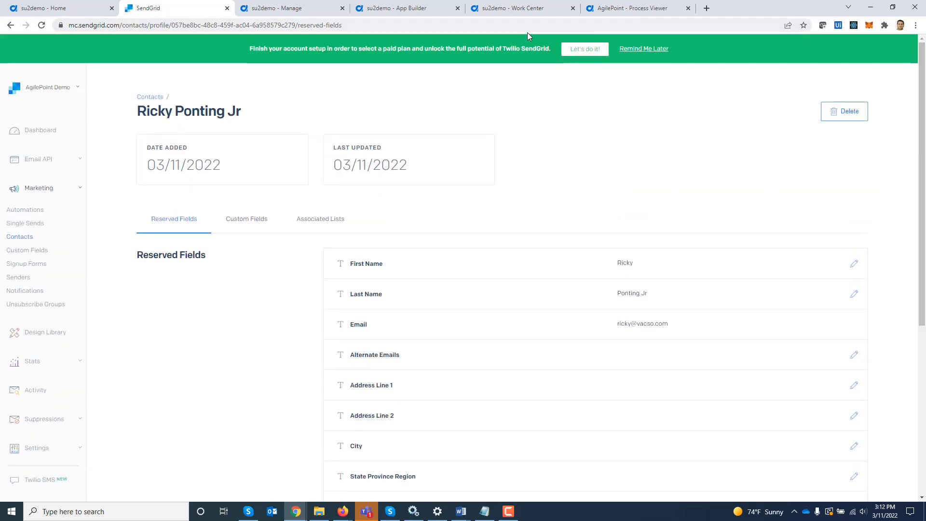
click(633, 8)
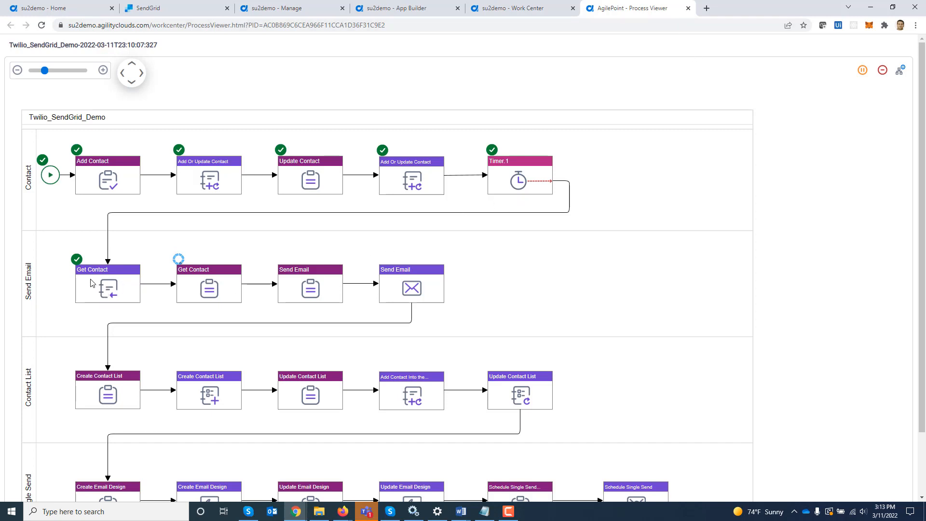
Open the Get Contact task form and submit it.
click(203, 291)
click(322, 227)
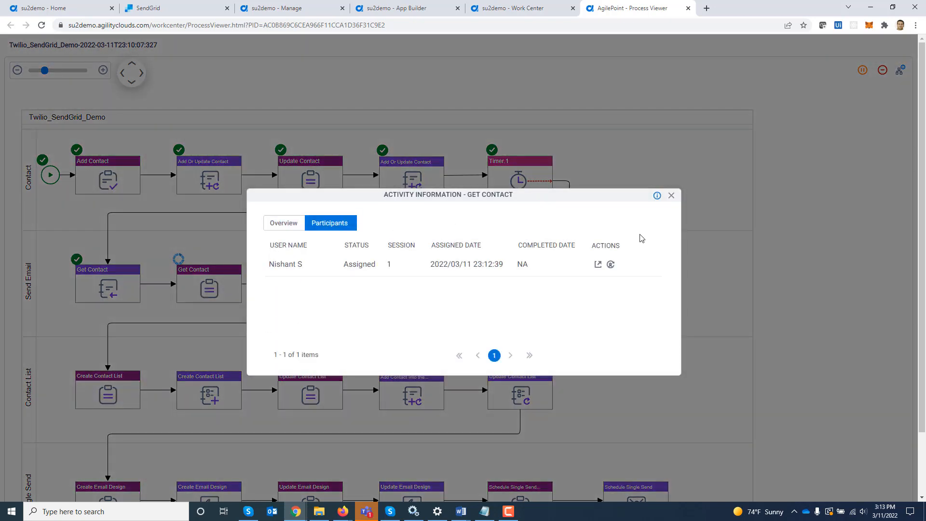
click(599, 265)
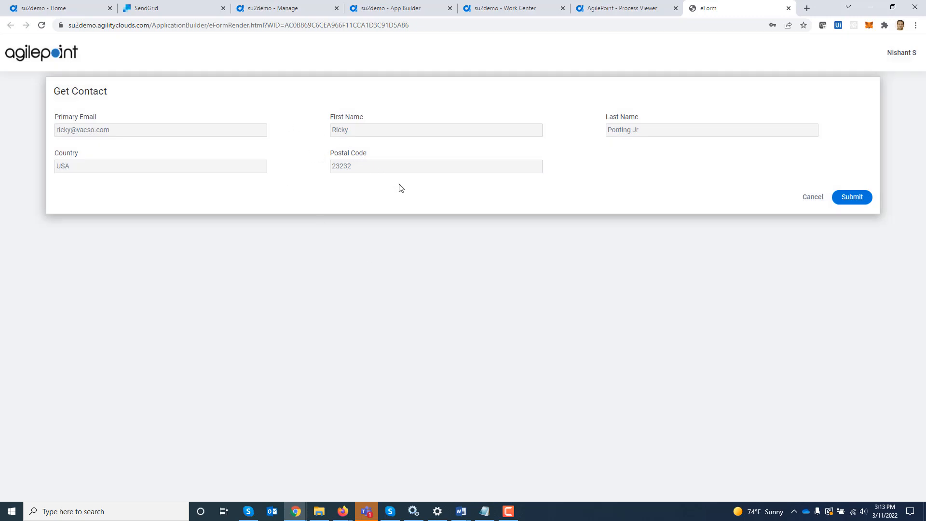
click(860, 196)
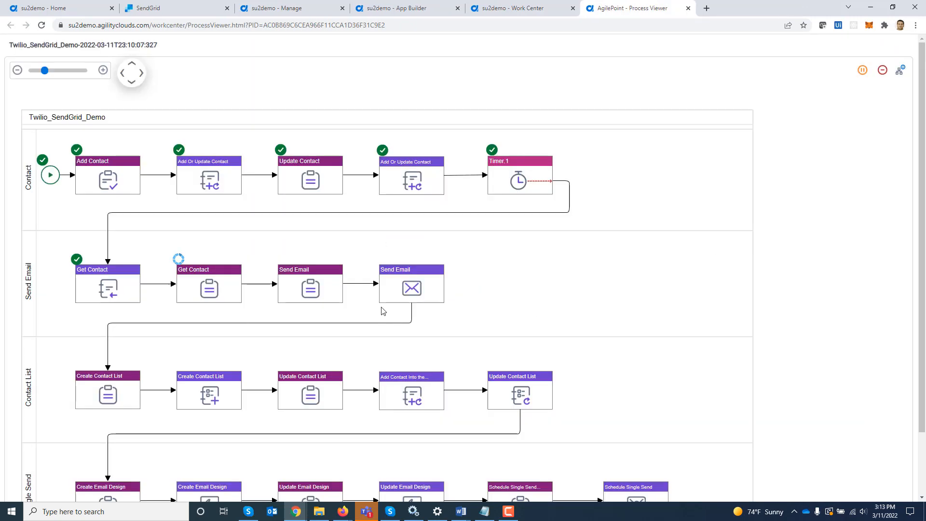
Open the Send Email task's form from its Participants list.
click(306, 295)
click(329, 223)
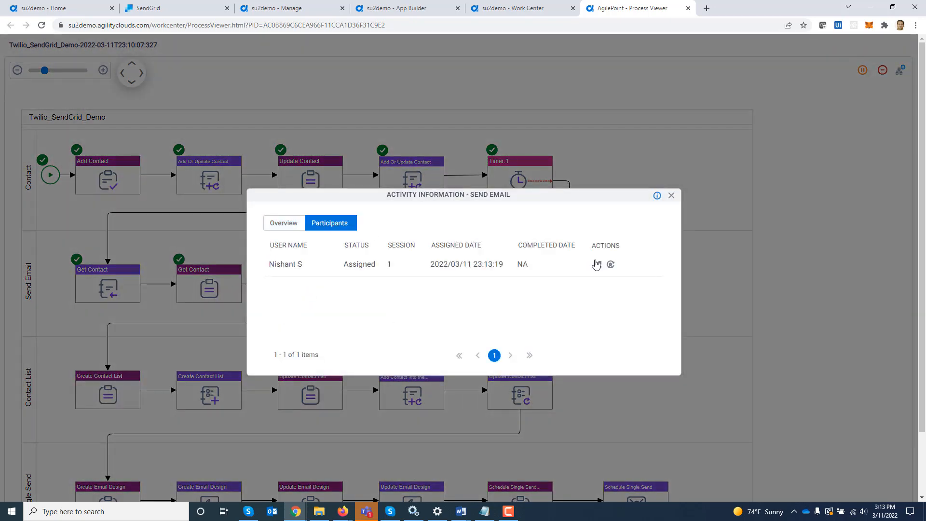
click(598, 263)
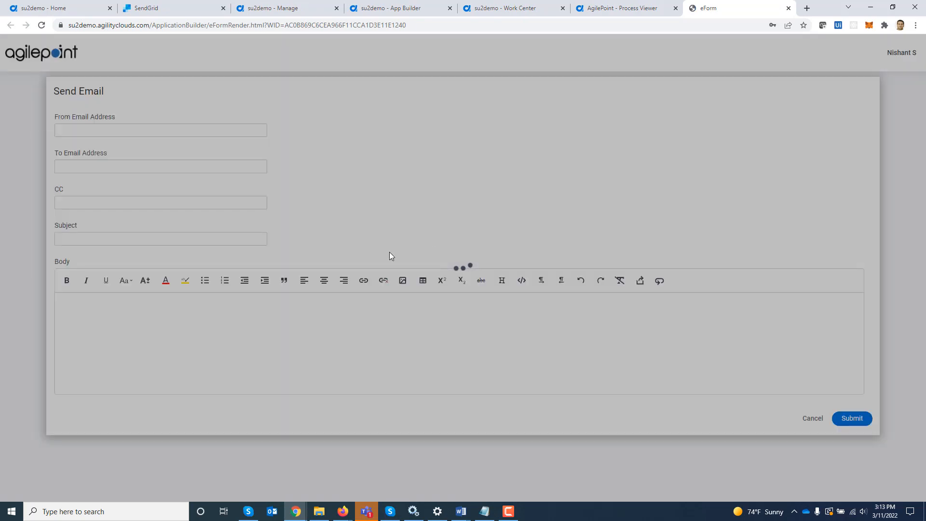
Fill the sender and recipient e-mail addresses from autofill, leaving CC empty.
text(n)
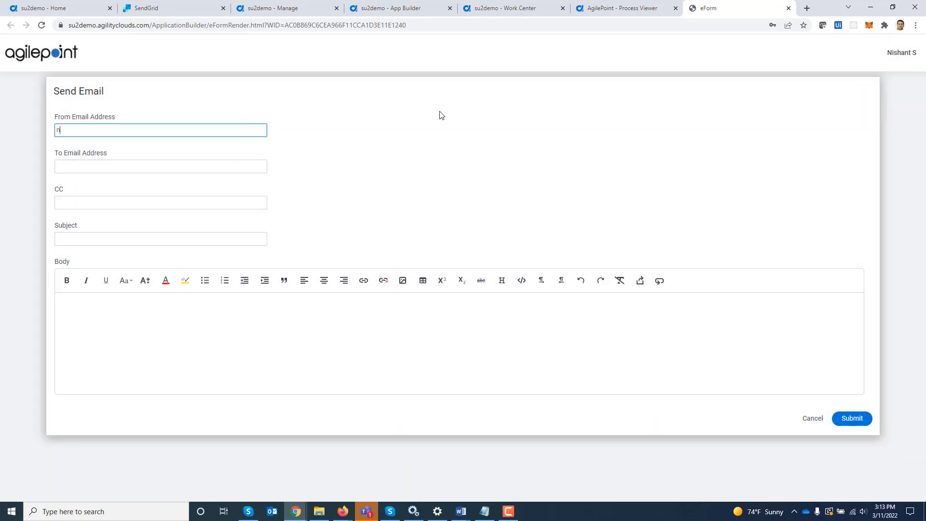
text(x)
key(Down)
key(Tab)
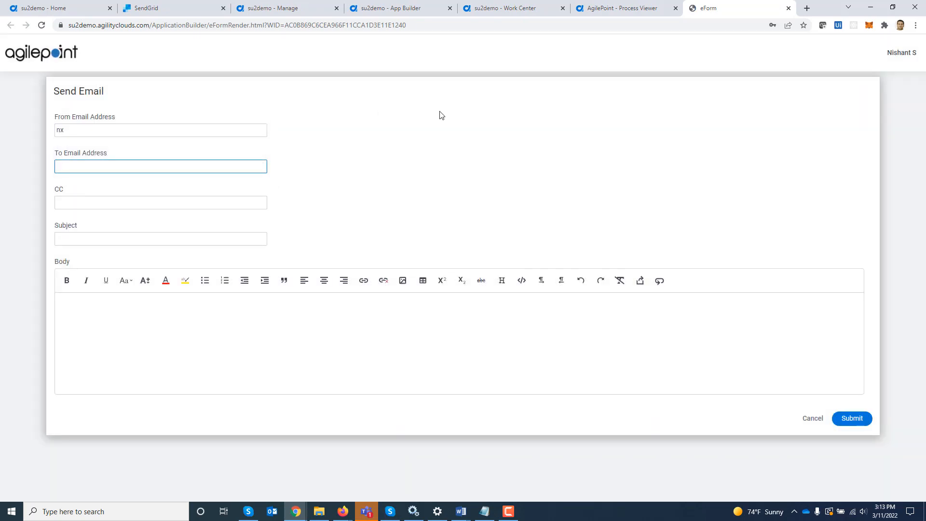
click(228, 128)
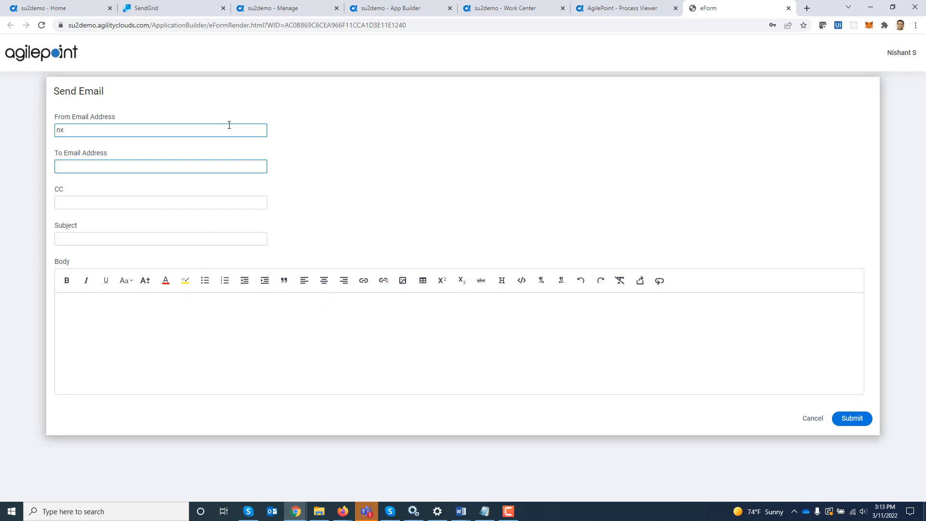
click(140, 149)
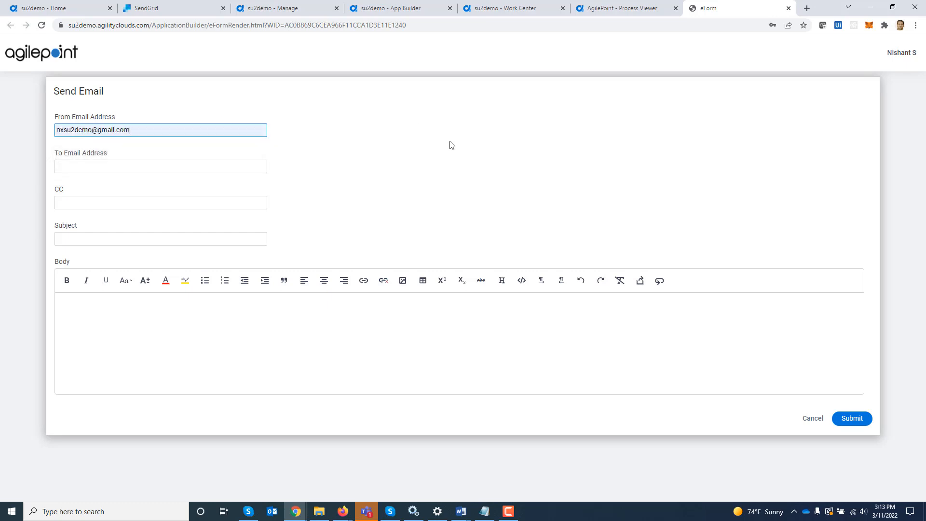
key(Tab)
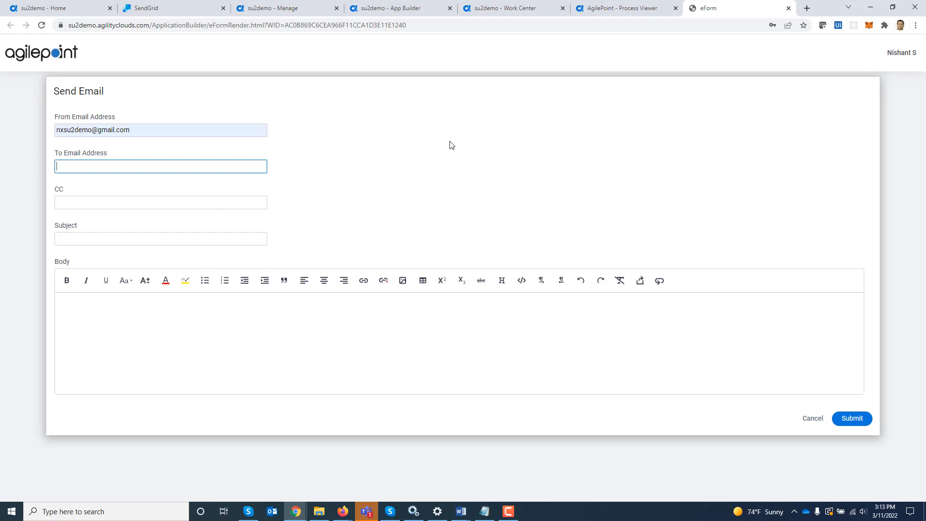
text(ap)
key(Down)
key(Tab)
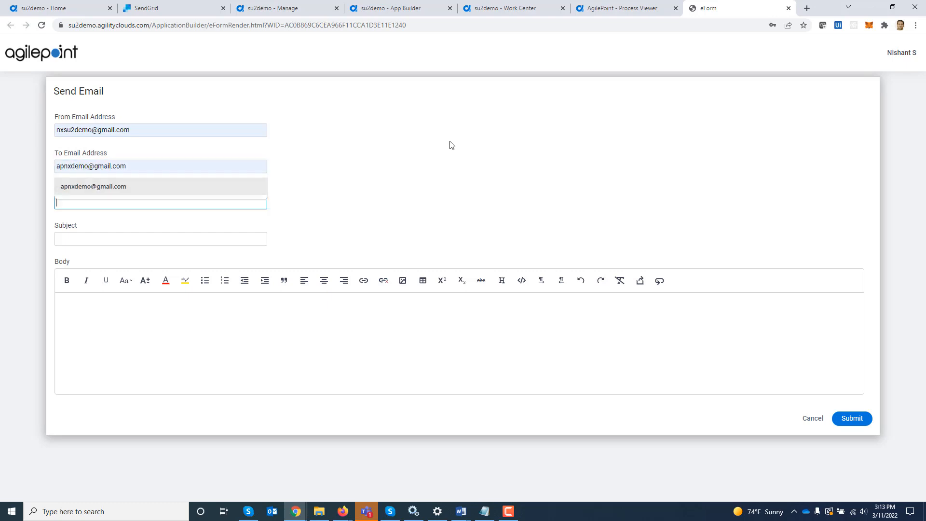
key(Tab)
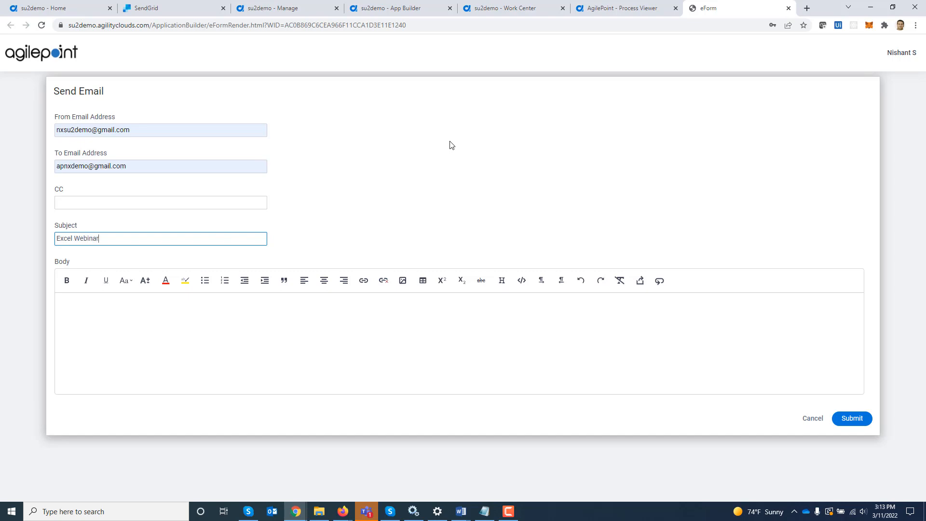
Paste the webinar text from Word into the Excel Webinar email body and submit.
key(Tab)
mouse_move(460, 502)
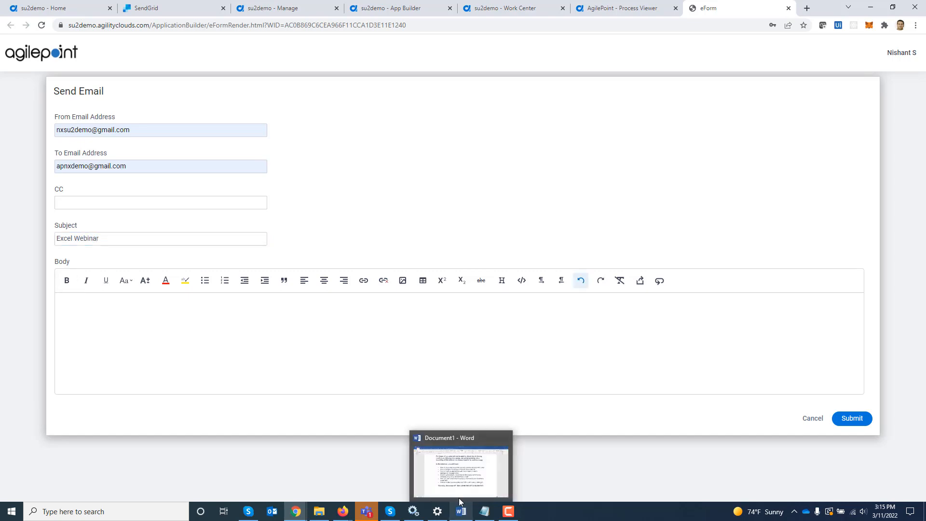
click(452, 471)
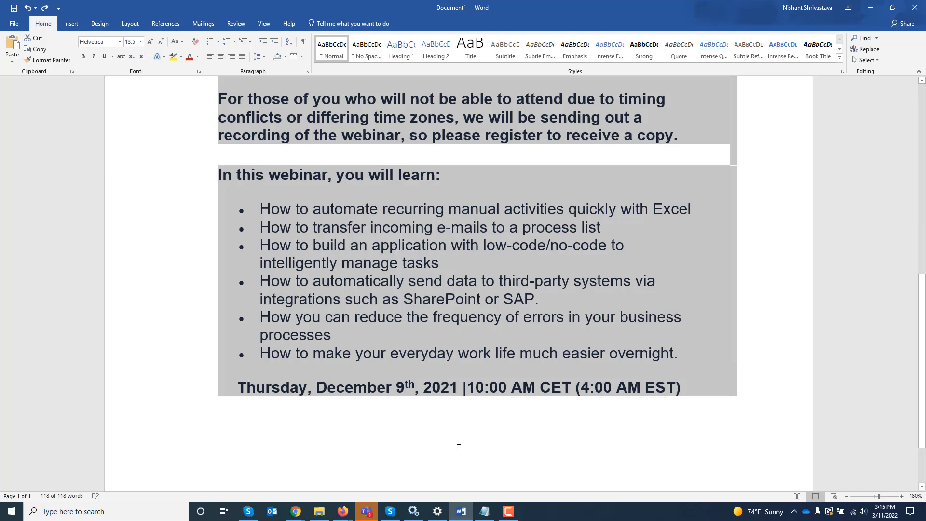
key(alt+Tab)
click(297, 362)
key(ctrl+v)
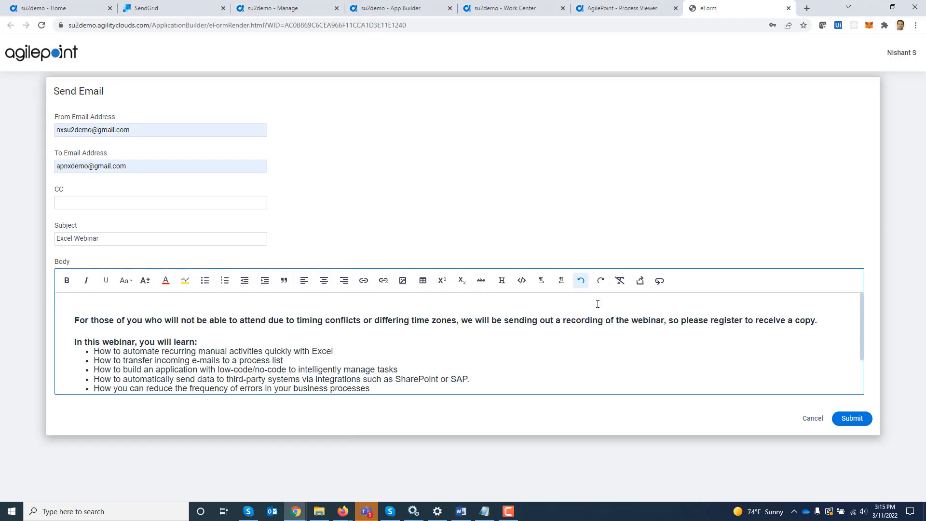
click(854, 418)
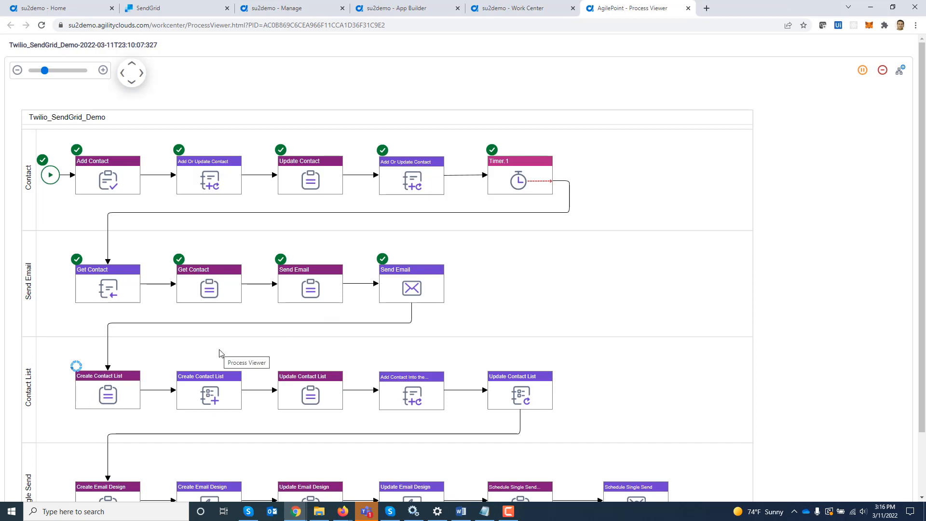
key(alt+Tab)
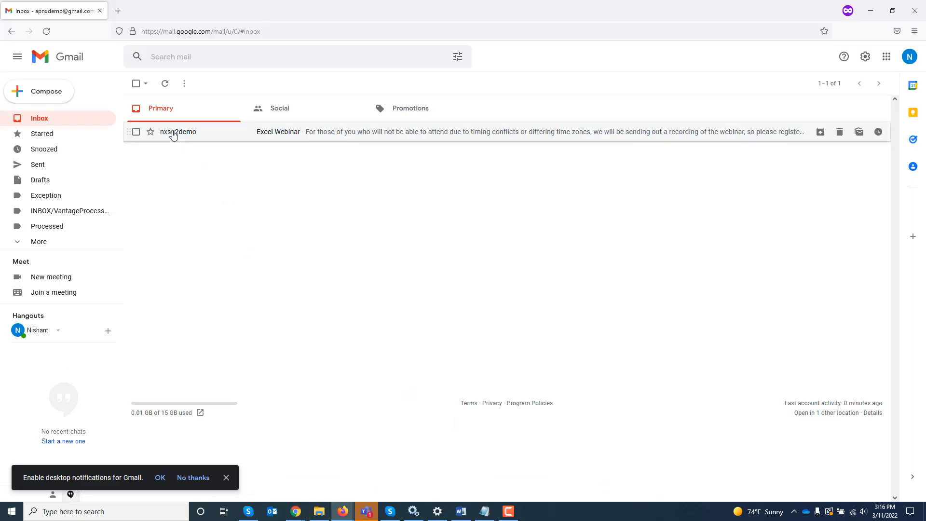
click(174, 135)
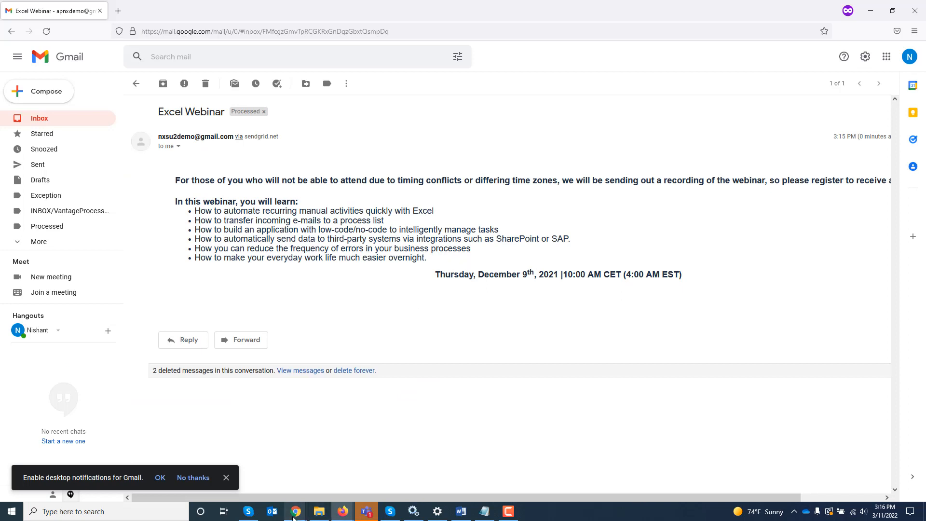
mouse_move(295, 510)
click(238, 470)
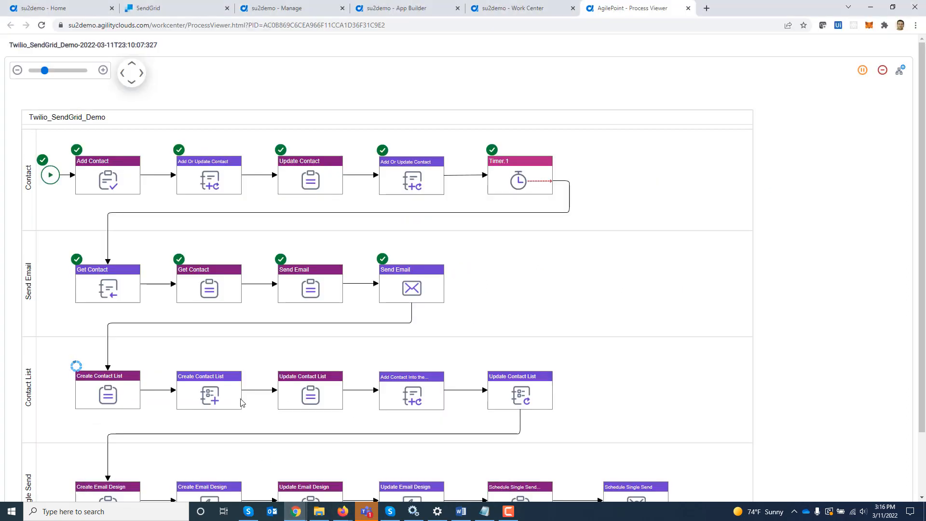
Submit the Create Contact List form with the name 'AgilePoint Demo List' from autofill.
click(111, 391)
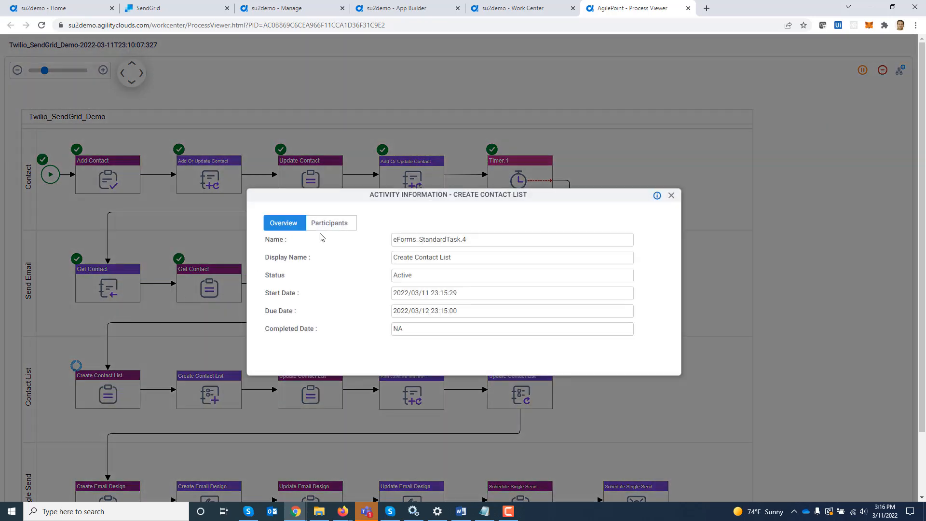
click(333, 222)
click(598, 264)
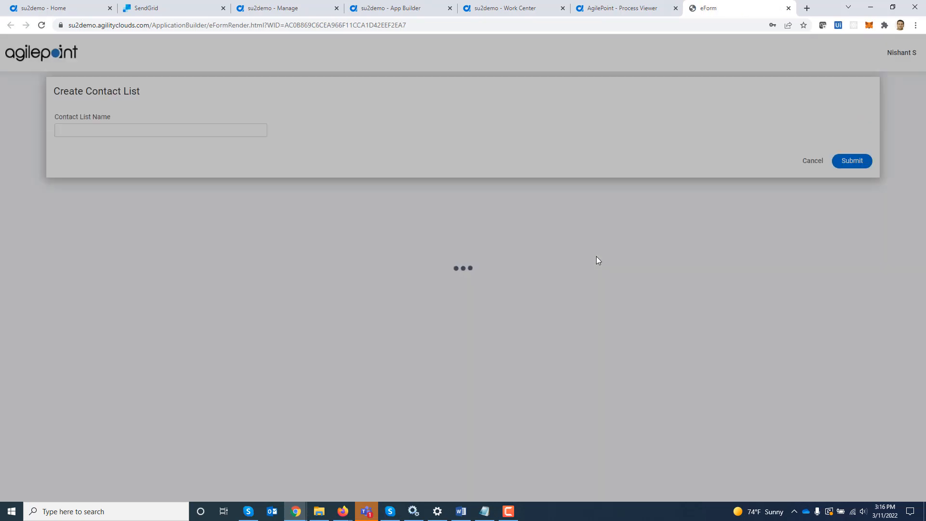
text(A)
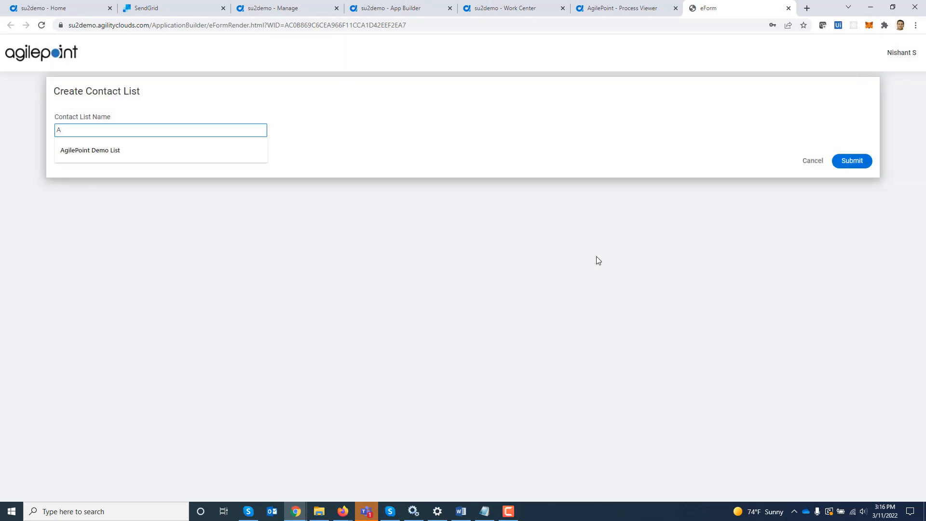
key(Down)
key(Return)
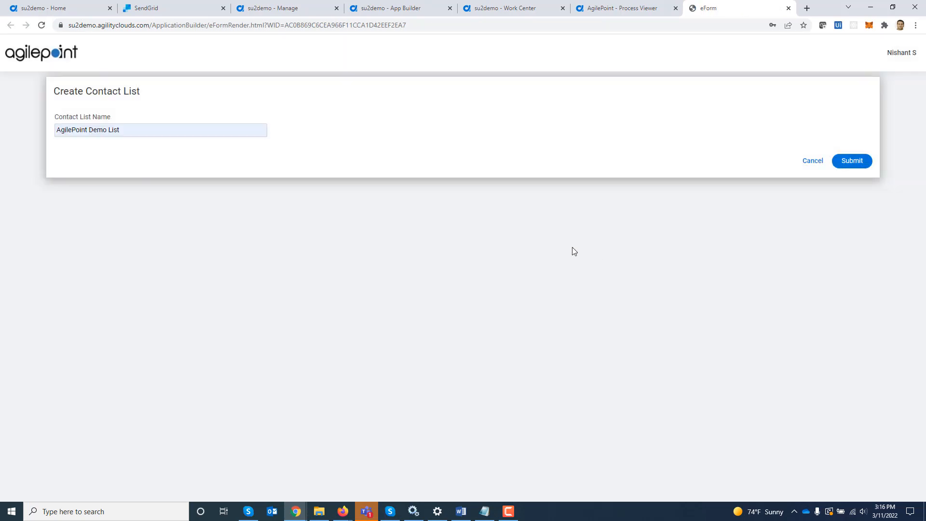
click(852, 161)
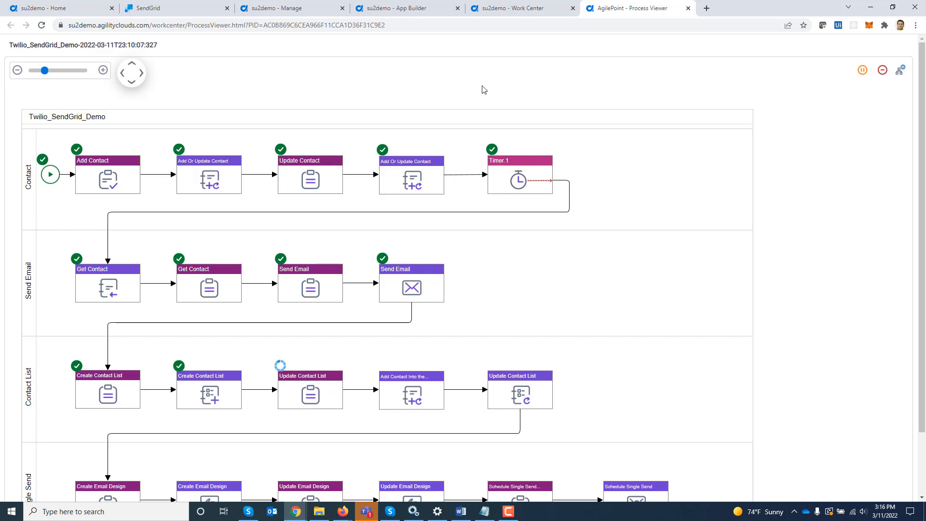
Check SendGrid's Contact Lists for AgilePoint Demo List with 0 contacts.
click(179, 9)
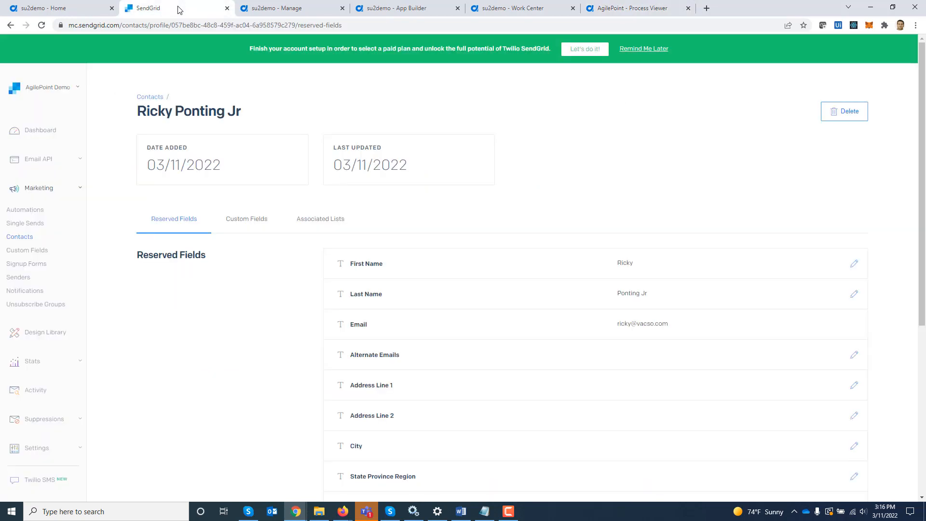
click(21, 239)
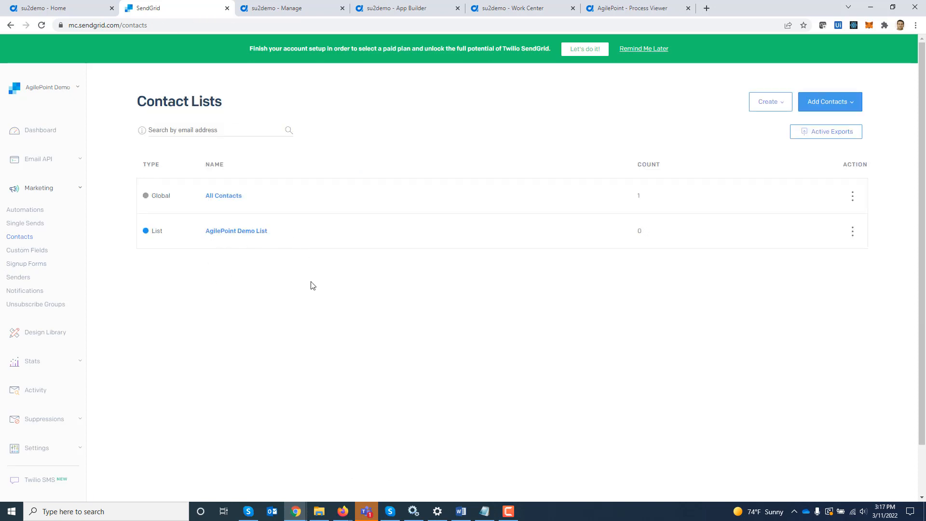
Submit the Update Contact List form with the new name 'Updated AgilePoint Demo List'.
mouse_move(644, 240)
click(636, 8)
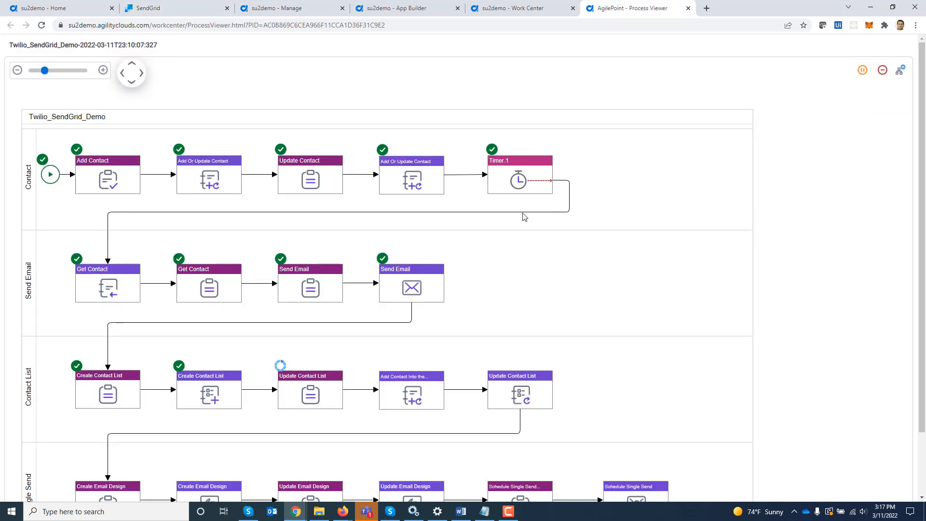
click(291, 403)
click(318, 220)
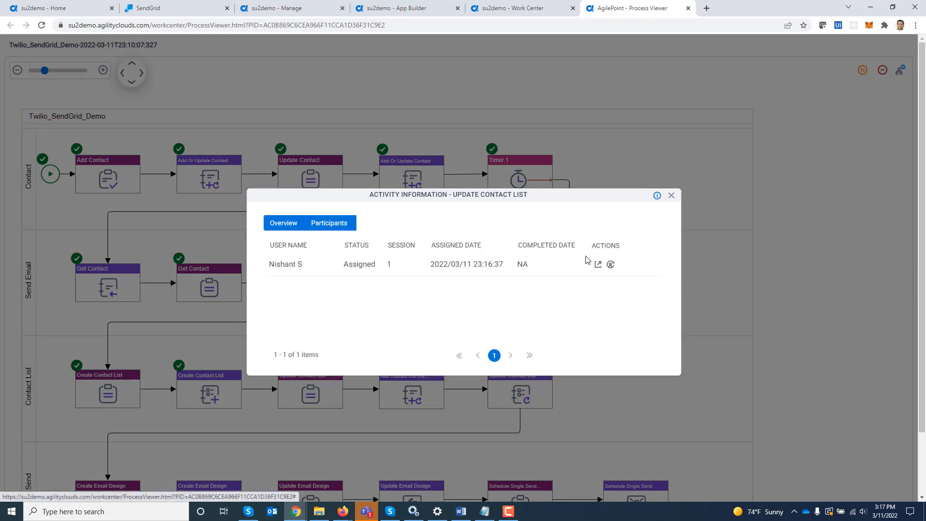
click(598, 264)
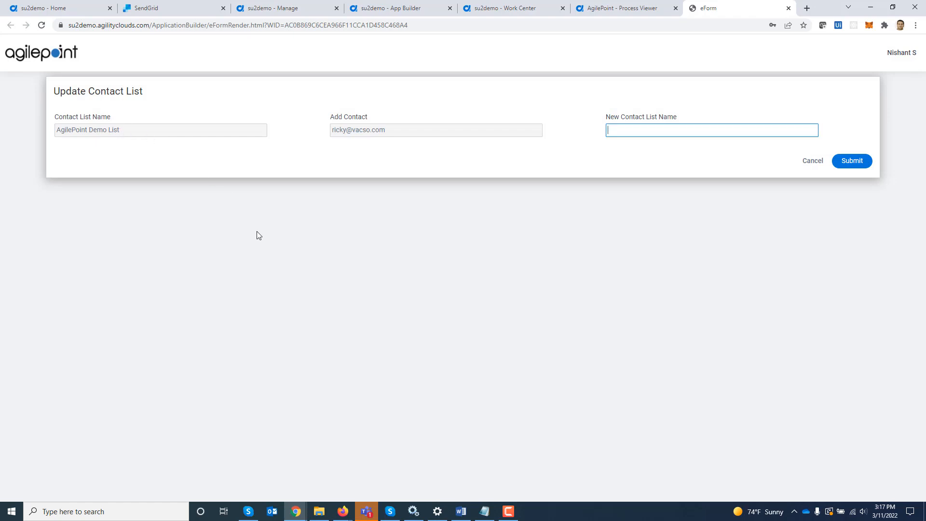
text(U)
key(Down)
key(Return)
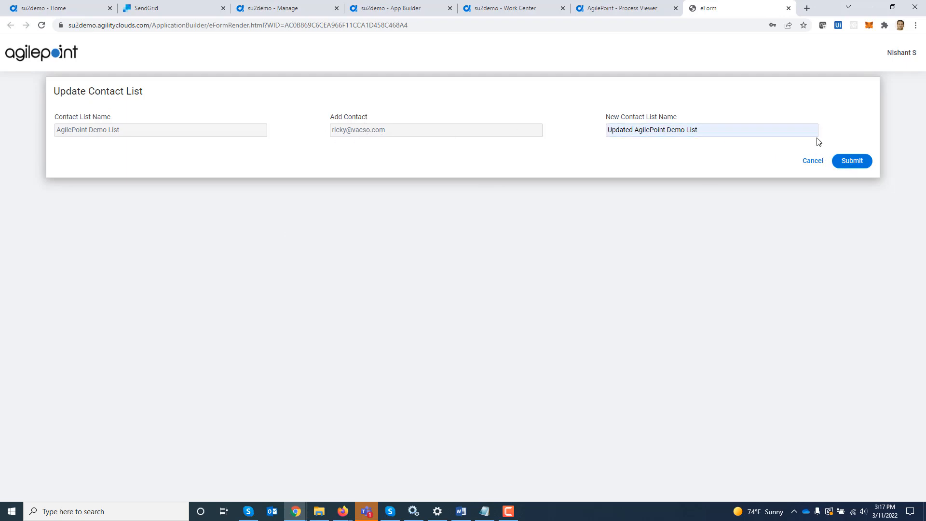
click(863, 161)
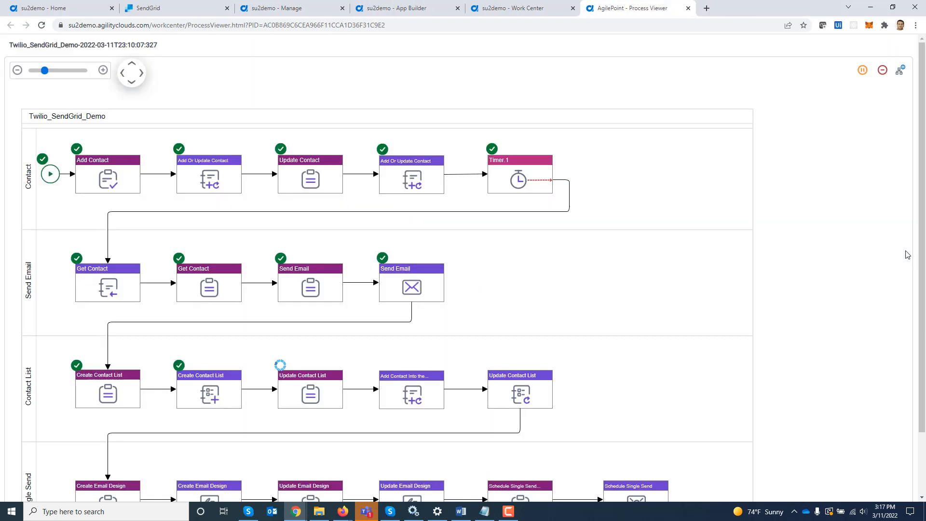
Reload SendGrid's contact lists and open 'Updated AgilePoint Demo List', showing one contact.
click(167, 7)
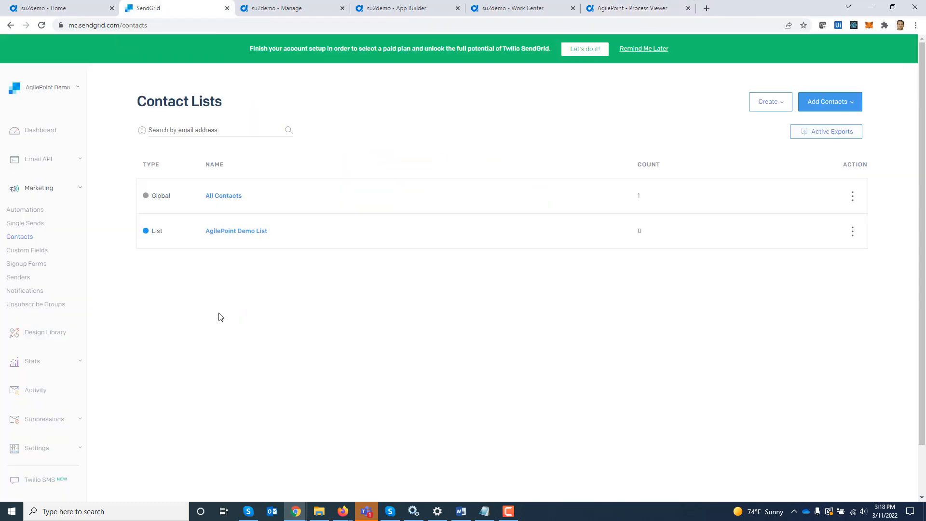
click(42, 25)
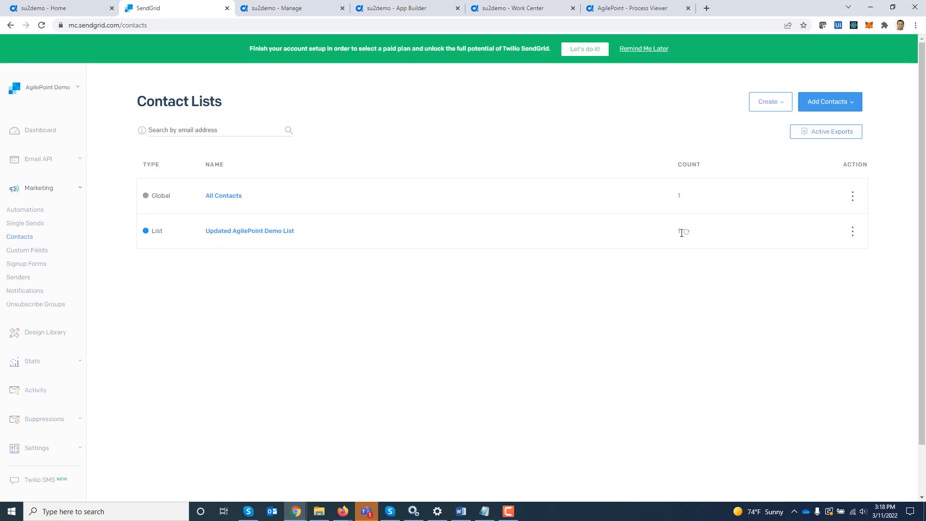
click(252, 232)
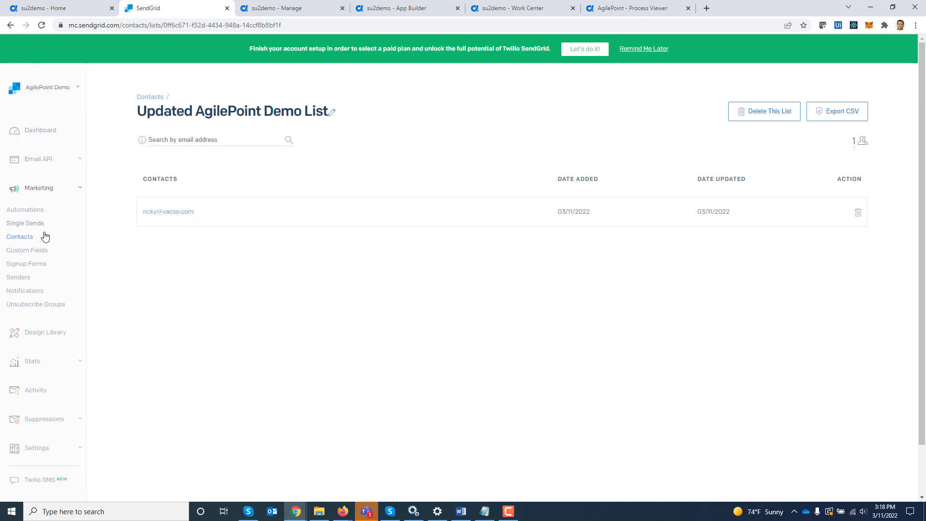
Open the Create Email Design form and set Name 'Excel Webinar Design' and Subject 'Excel Webinar'.
click(628, 9)
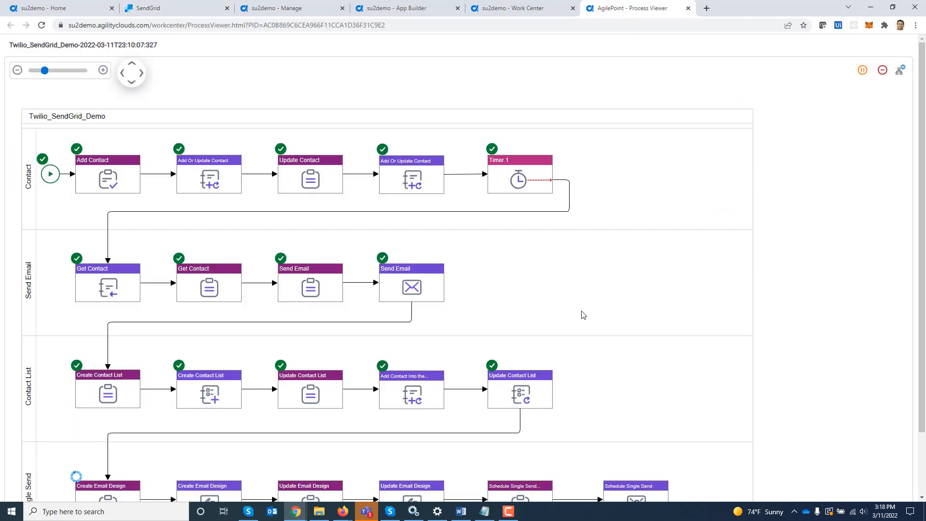
drag(554, 341, 558, 139)
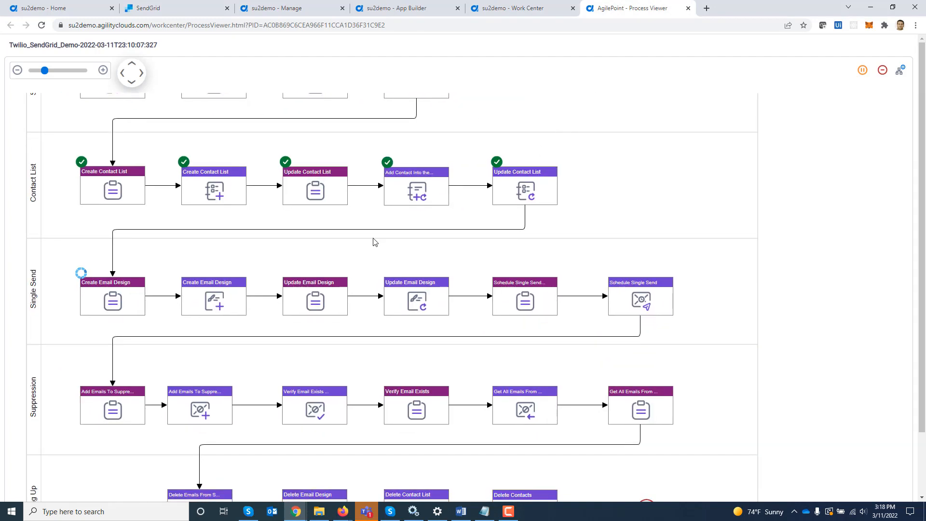
click(117, 303)
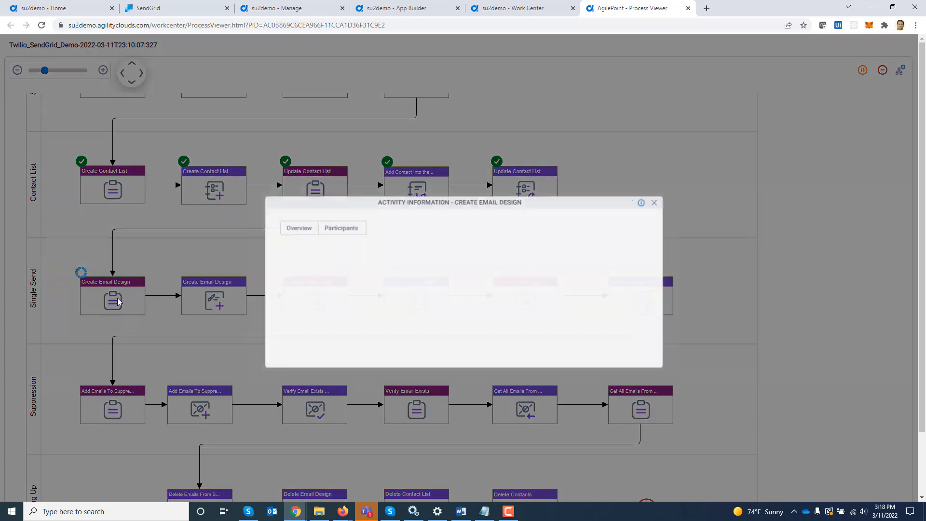
click(330, 223)
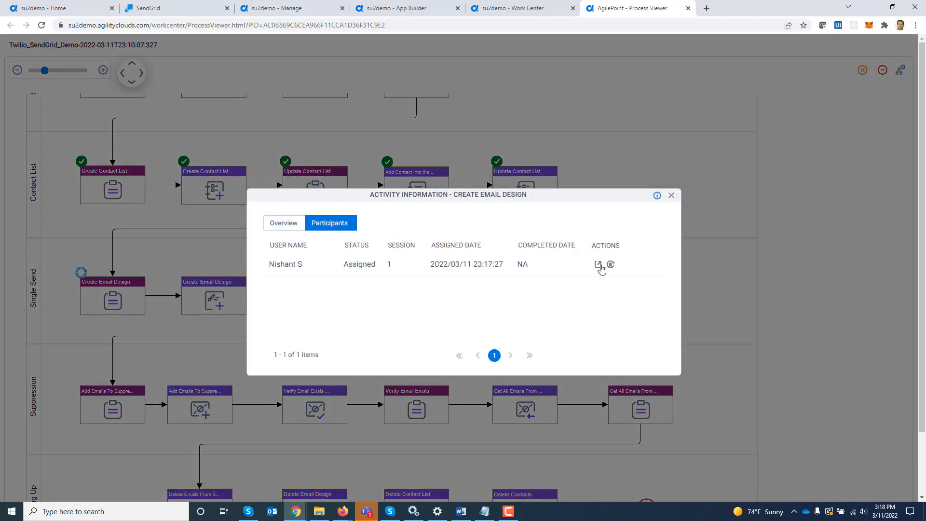
click(598, 265)
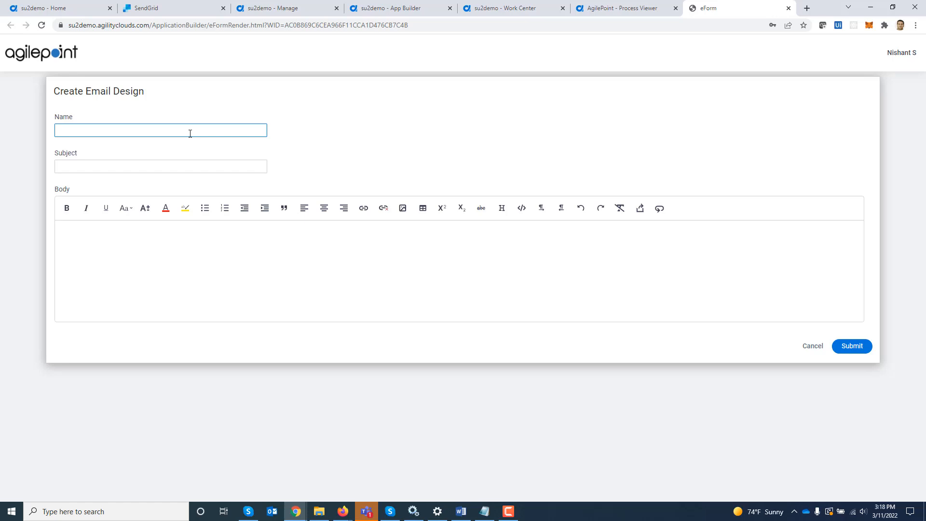
click(185, 130)
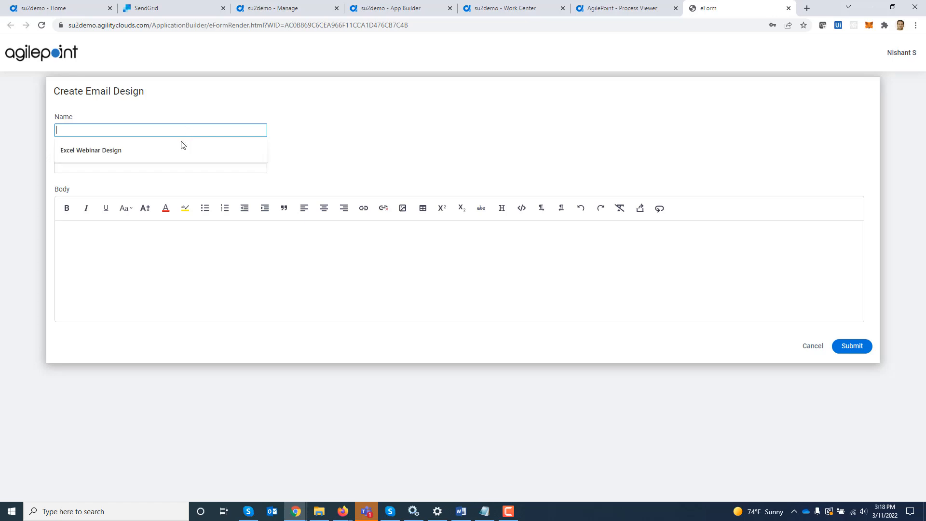
click(181, 147)
click(152, 163)
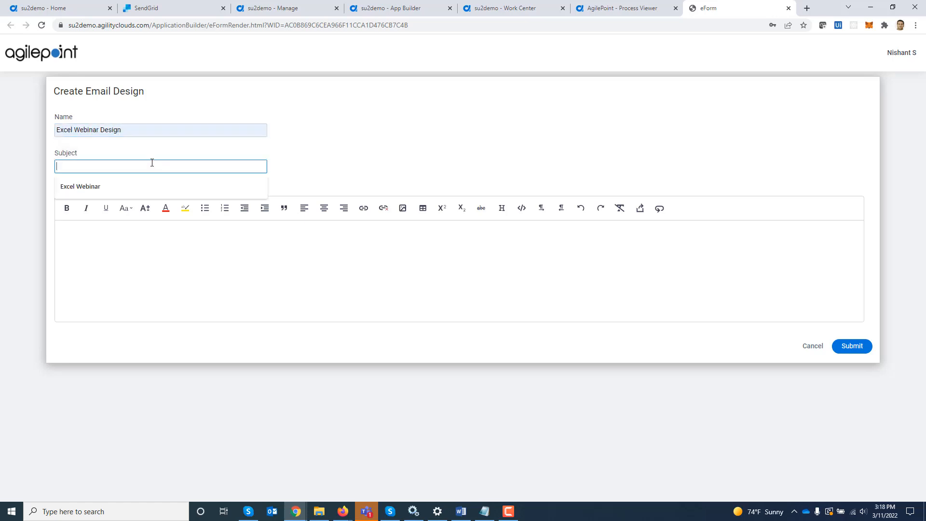
click(118, 191)
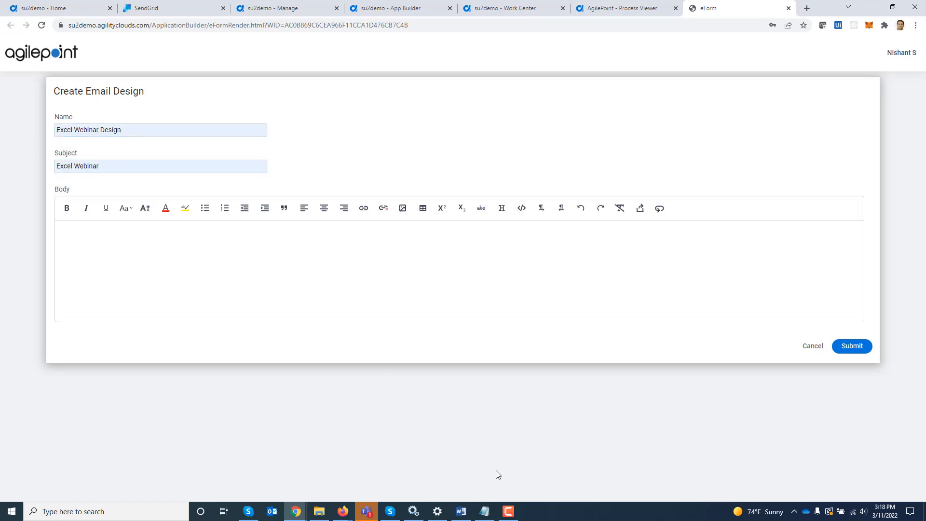
Paste the Word flyer's text and header image into the Body and submit the design.
click(461, 511)
key(ctrl+a)
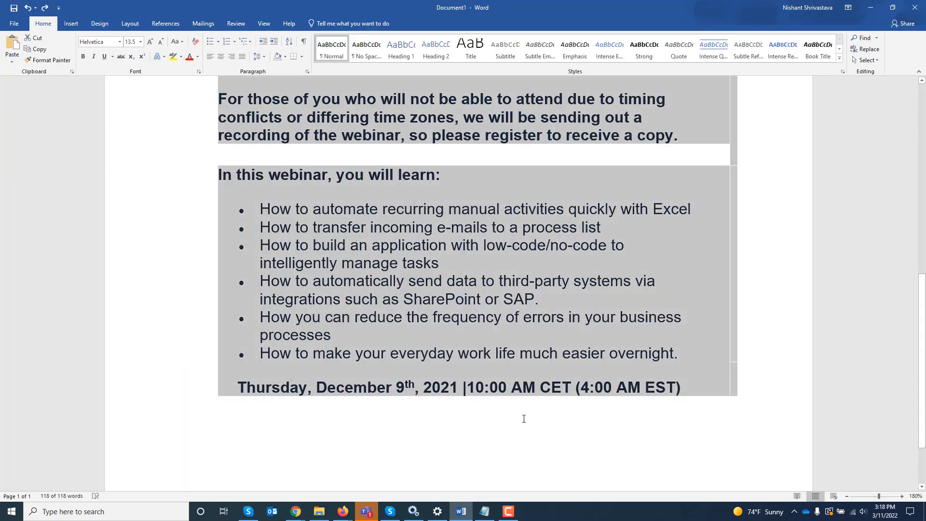
key(ctrl+c)
key(alt+Tab)
key(ctrl+v)
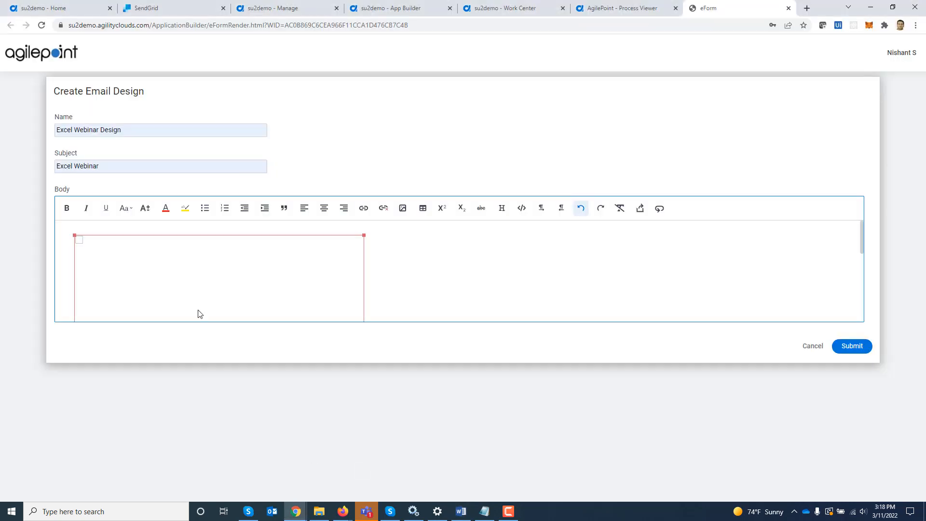
key(alt+Tab)
scroll(610, 192, up, 5)
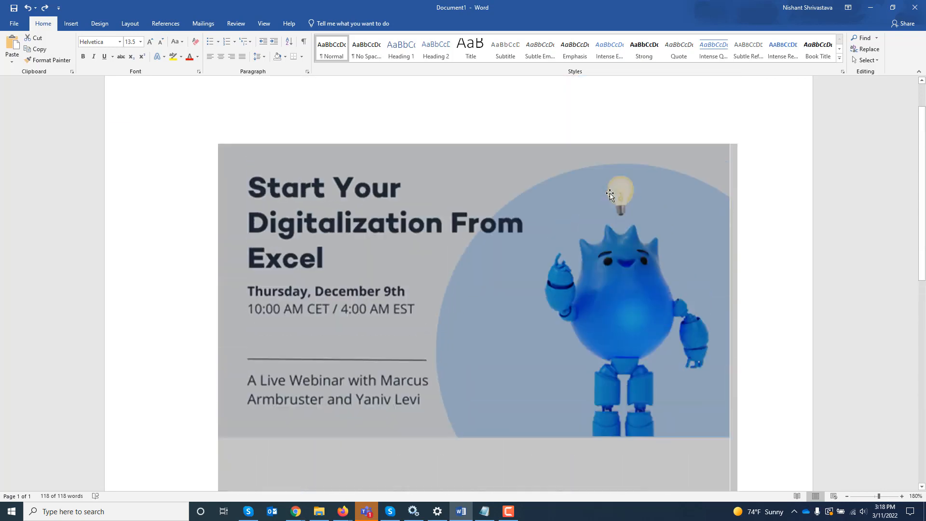
scroll(609, 194, up, 1)
click(492, 242)
key(alt+Tab)
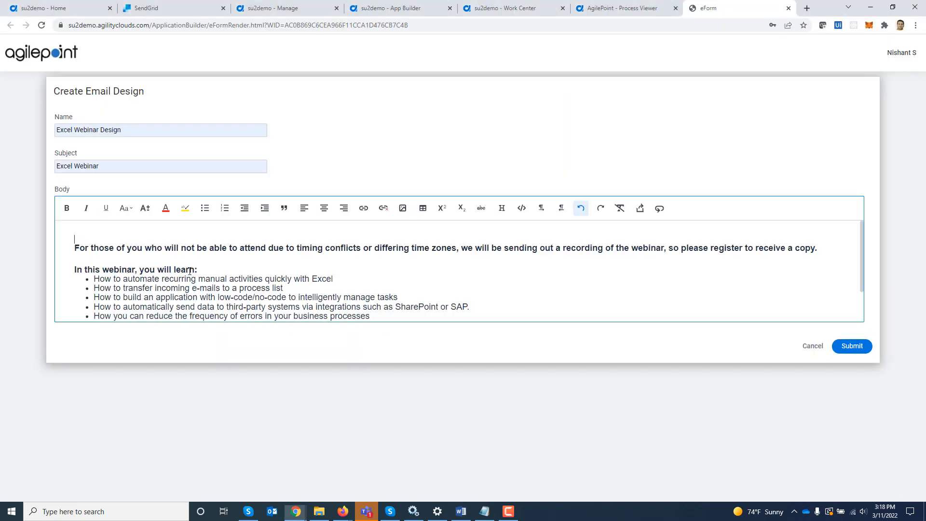
key(ctrl+v)
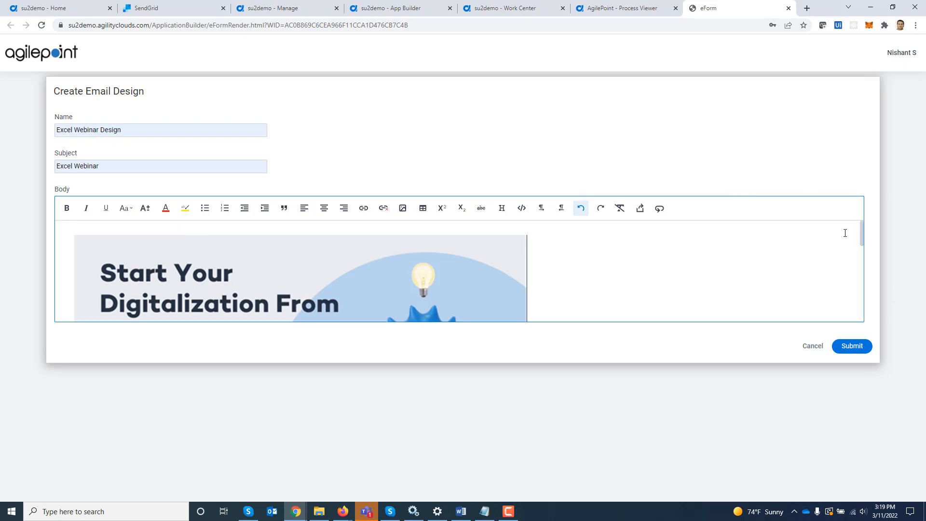
drag(862, 236, 870, 295)
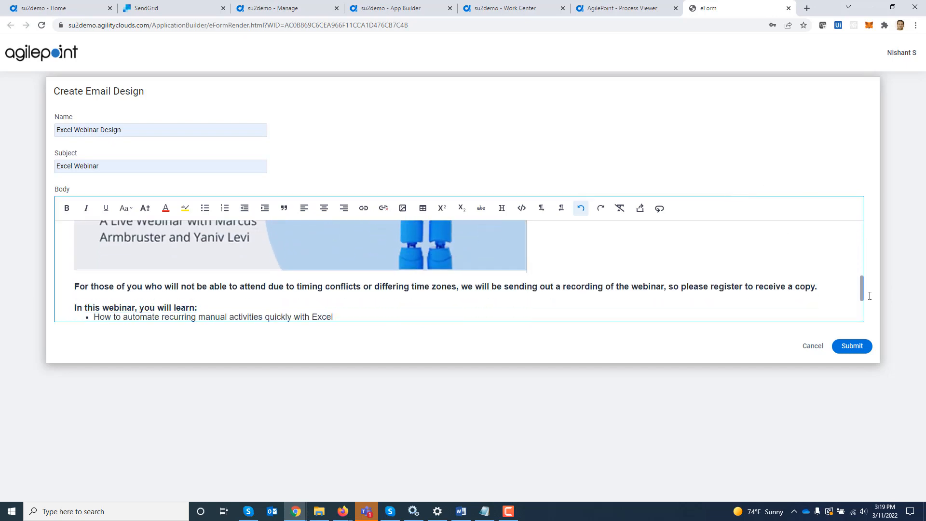
click(851, 346)
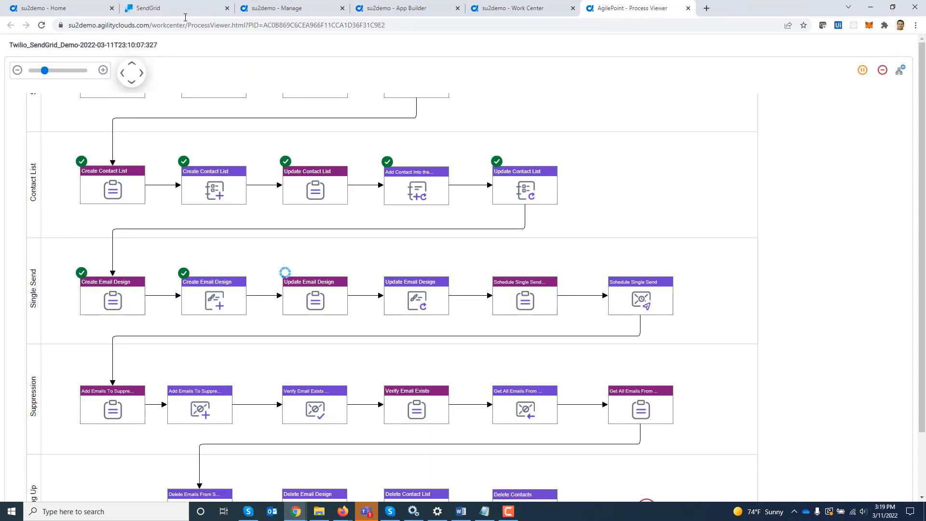
click(182, 6)
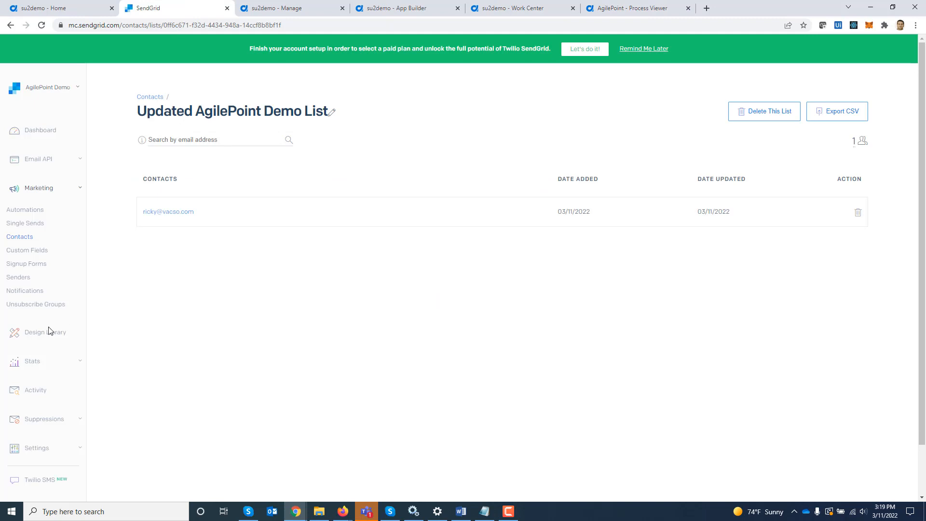
click(39, 338)
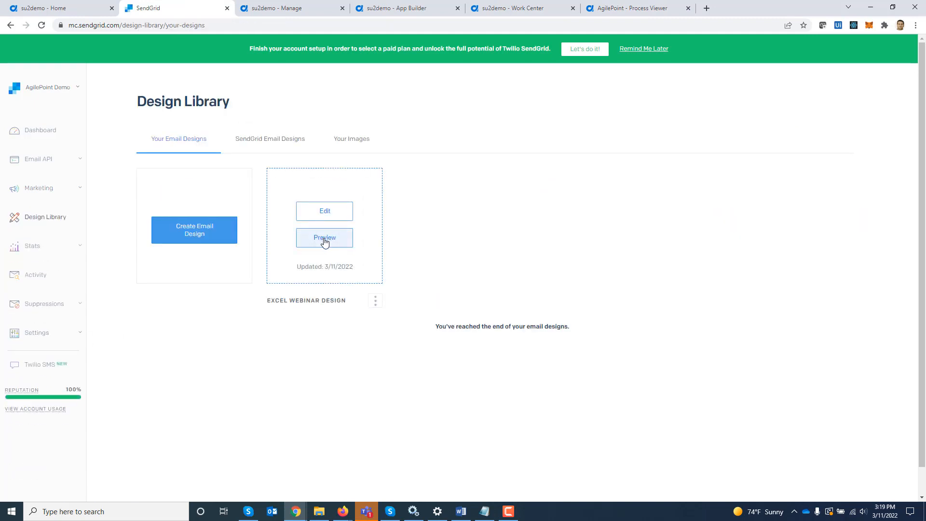
click(327, 242)
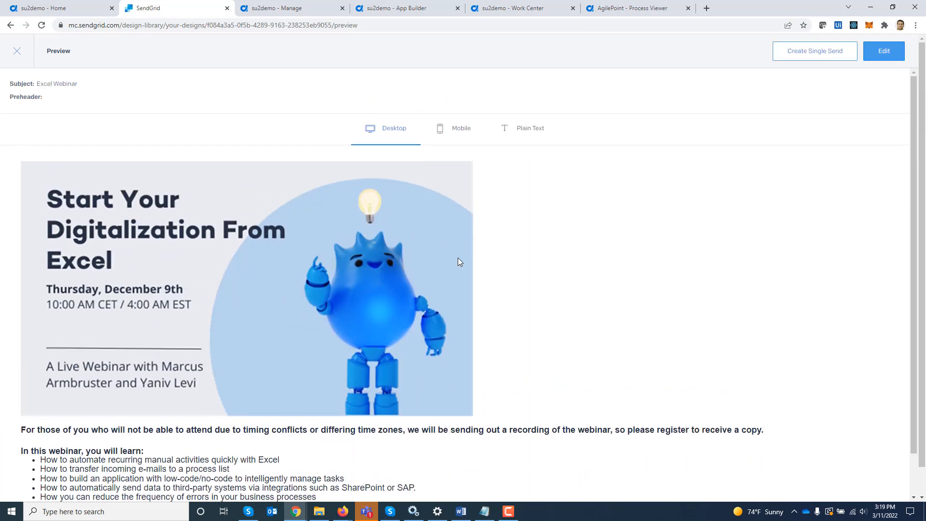
click(617, 14)
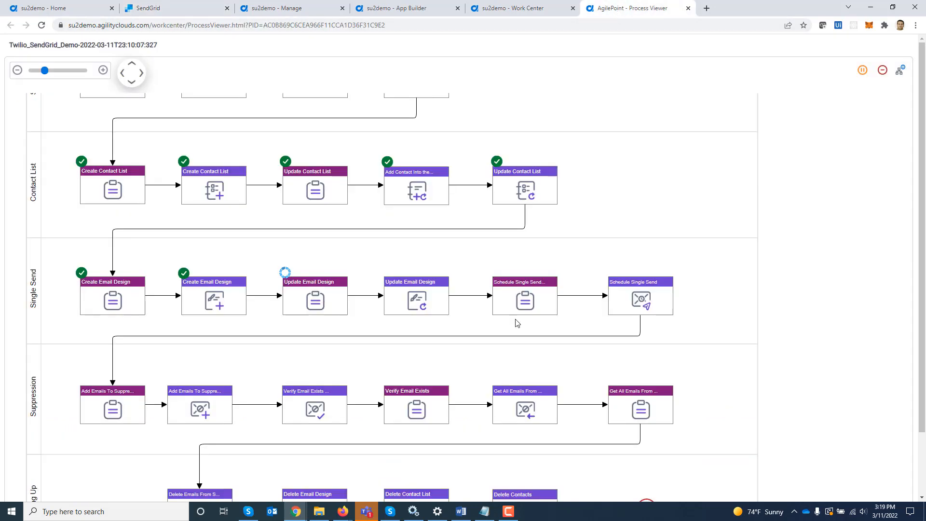
Open the Update Email Design task; enter name 'Excel Webinar Design Updated' and subject 'Excel Webinar Updated'.
click(316, 305)
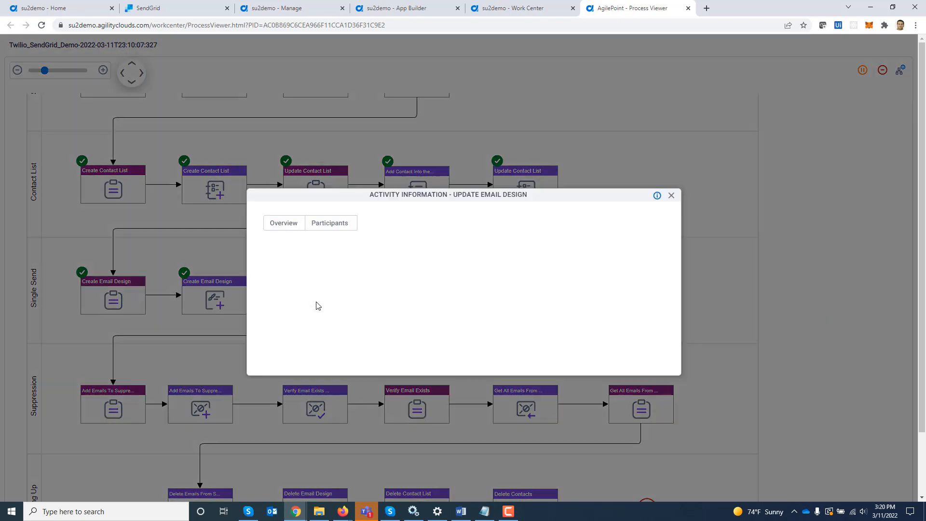
click(323, 224)
click(599, 265)
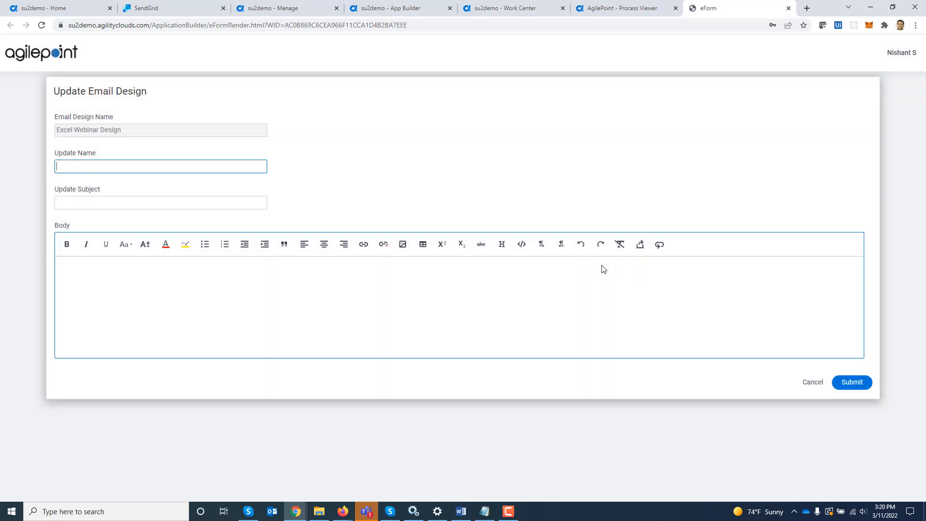
text(Excel WQebinar Updated)
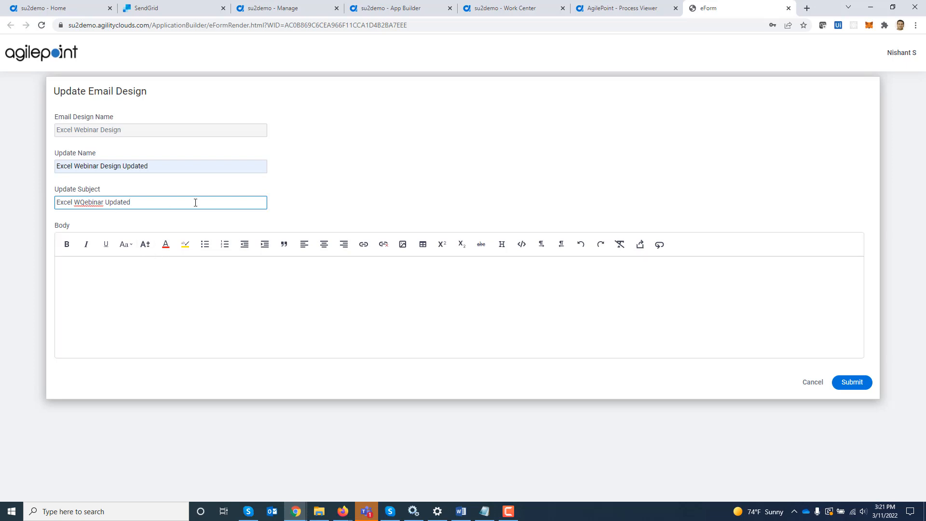
key(BackSpace)
Paste the webinar banner image and description text from Word into the email body.
click(203, 304)
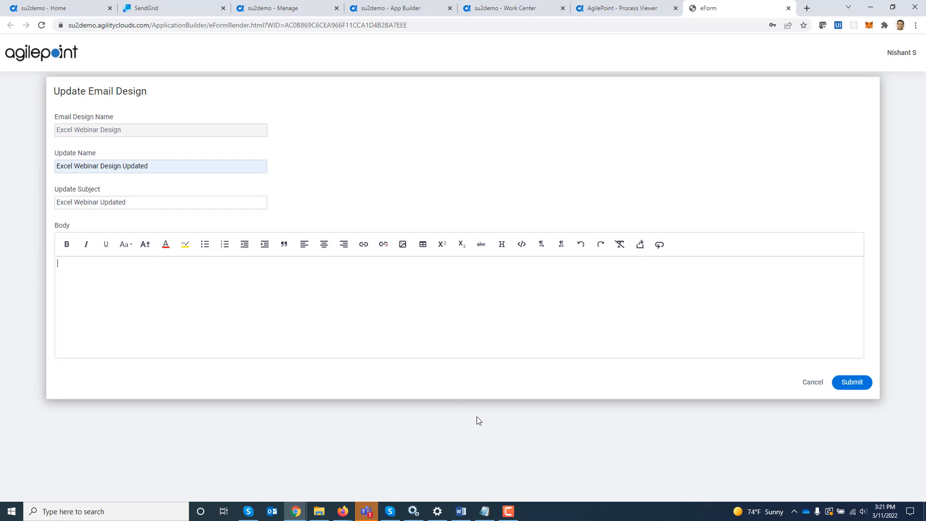
click(461, 512)
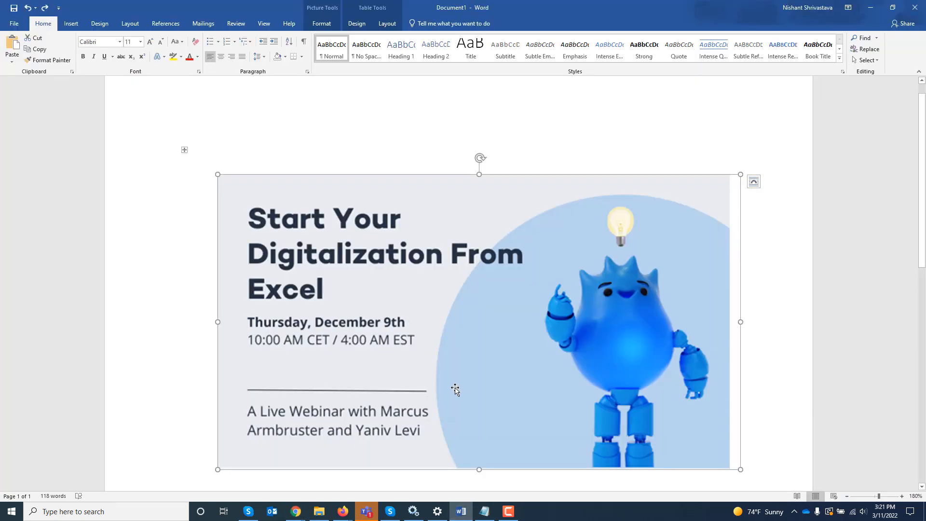
key(ctrl+c)
key(alt+Tab)
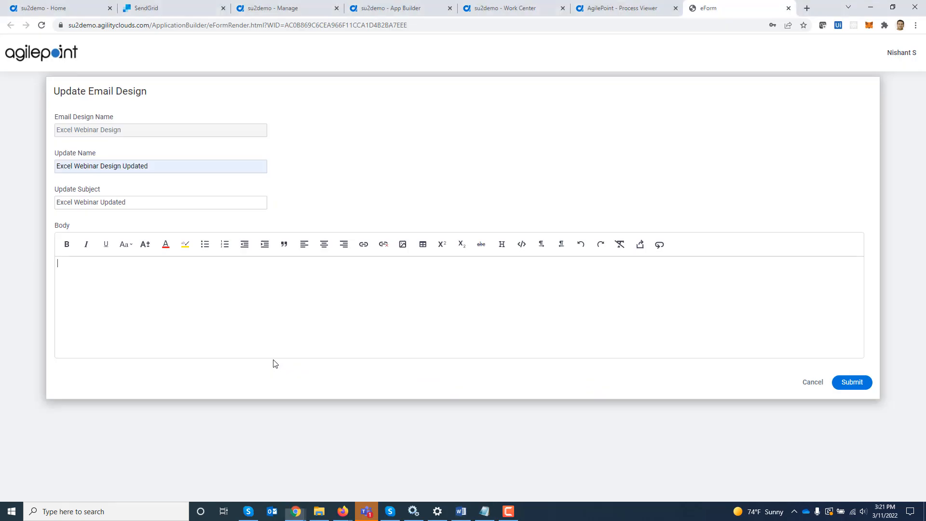
key(ctrl+v)
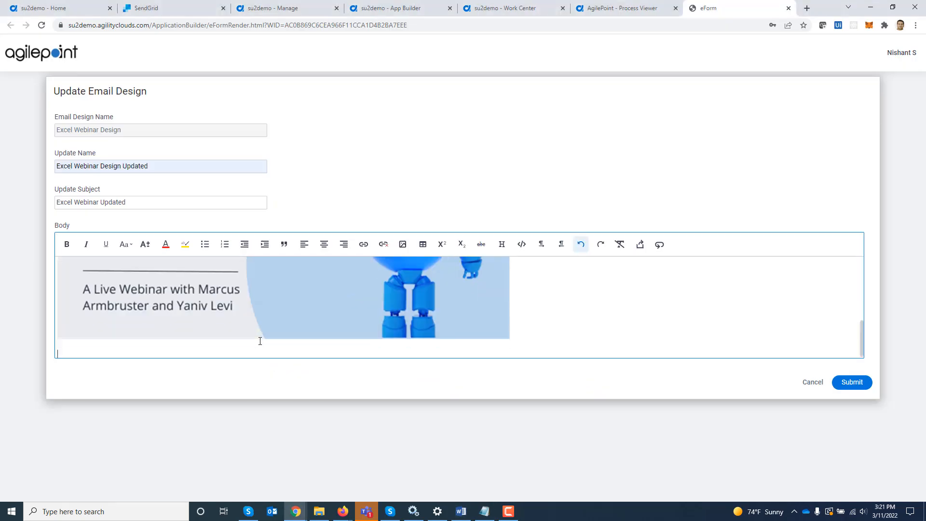
key(alt+Tab)
scroll(496, 299, down, 5)
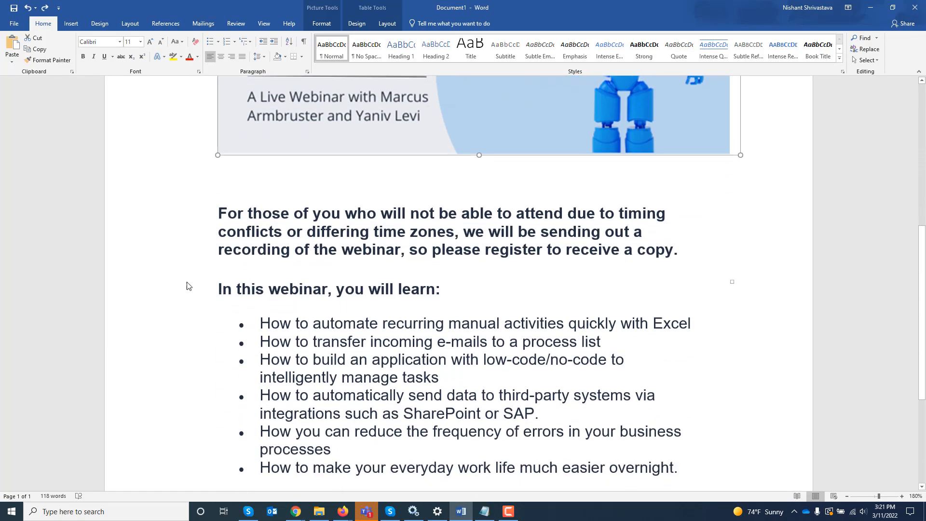
drag(222, 286, 542, 422)
key(ctrl+c)
click(295, 512)
key(ctrl+v)
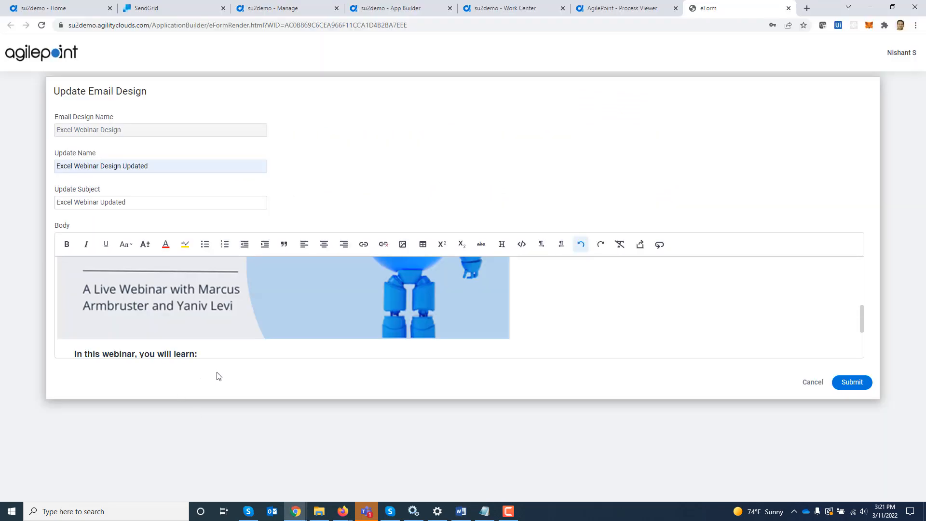
Submit the Update Email Design form and close it.
scroll(813, 302, down, 2)
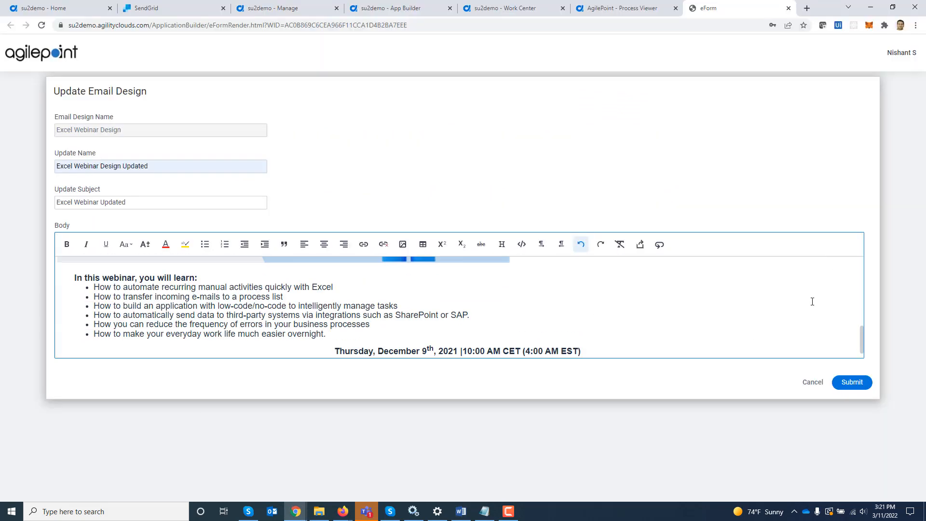
click(857, 384)
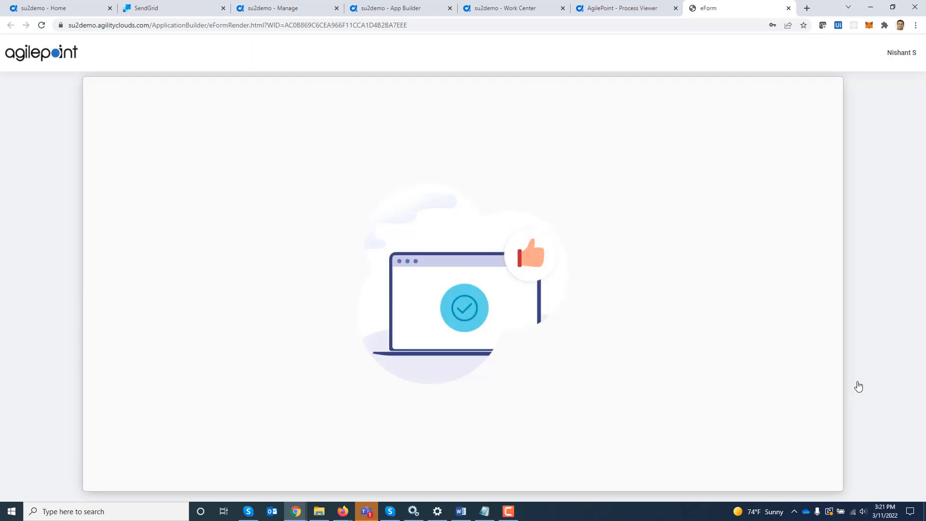
key(ctrl+w)
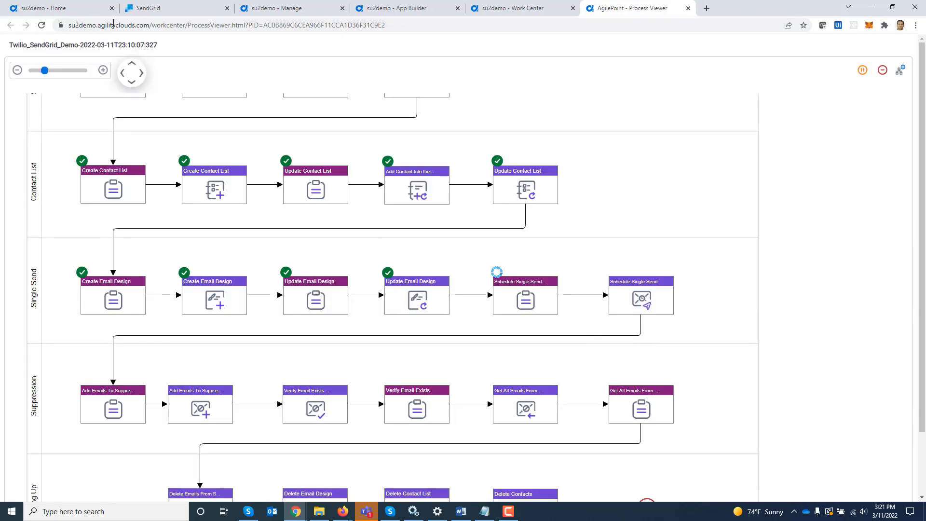
click(144, 10)
click(42, 26)
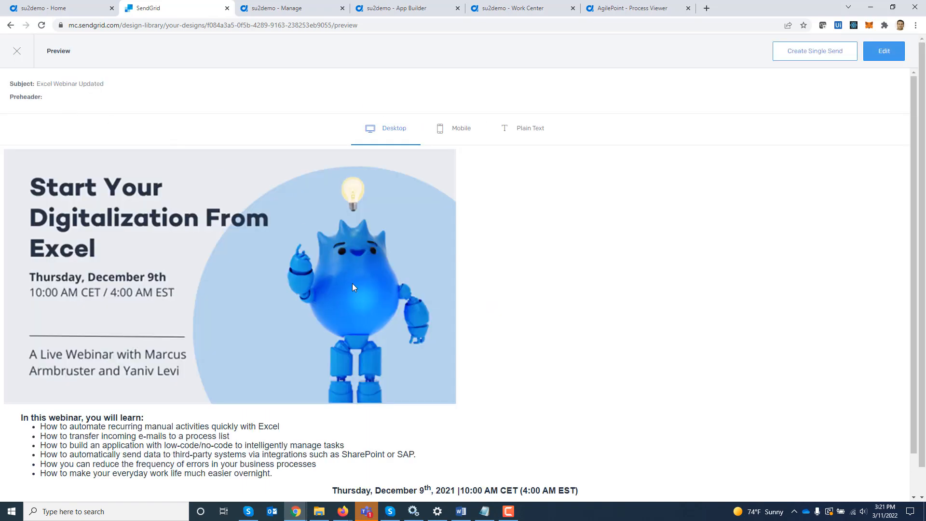
scroll(352, 285, down, 1)
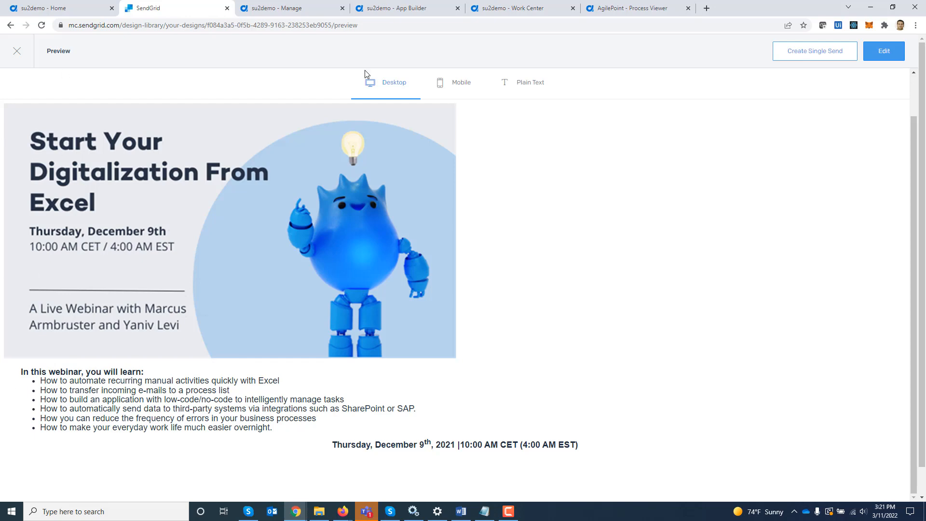
click(17, 51)
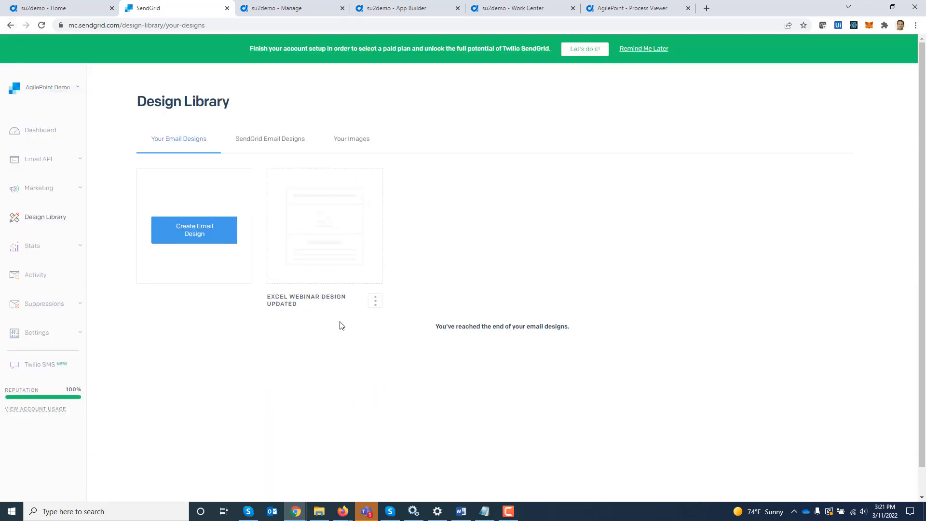
click(626, 7)
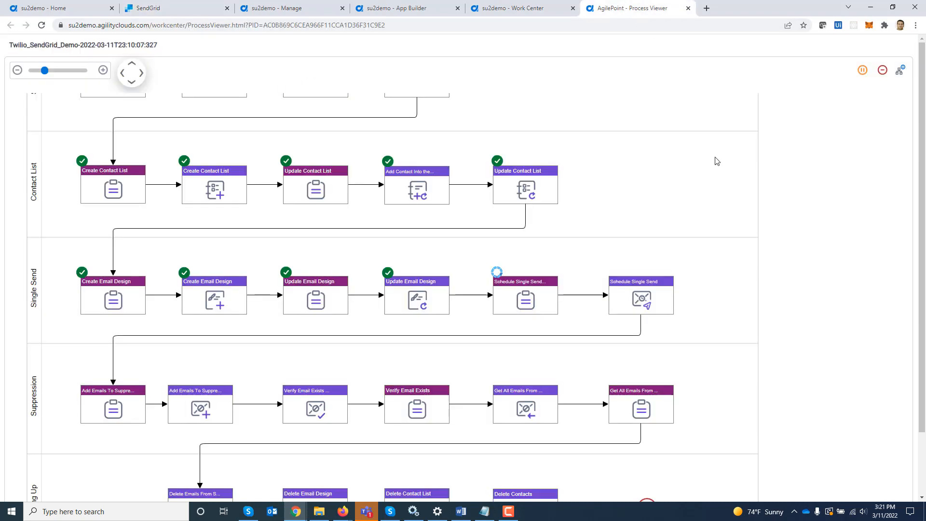
Open the Schedule Single Send task form and name the single send 'Demo'.
click(521, 298)
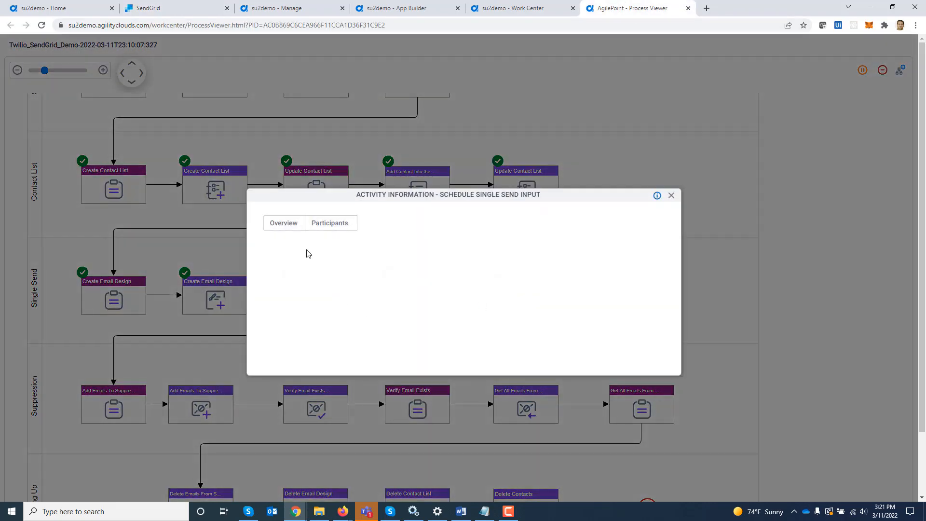
click(329, 223)
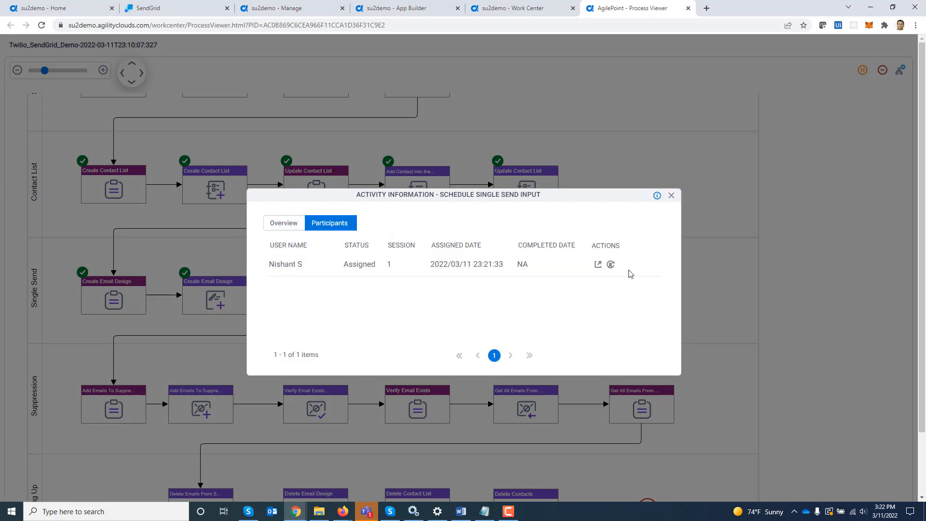
click(598, 264)
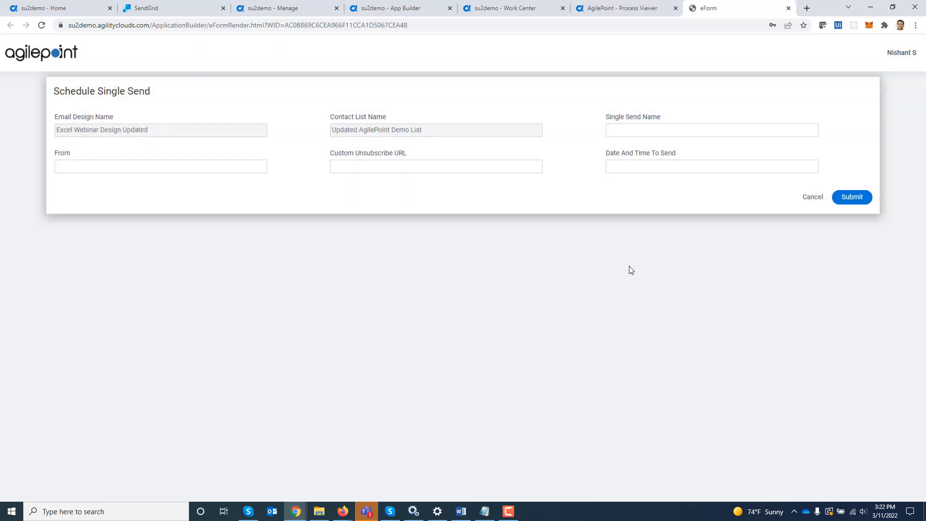
text(Demo)
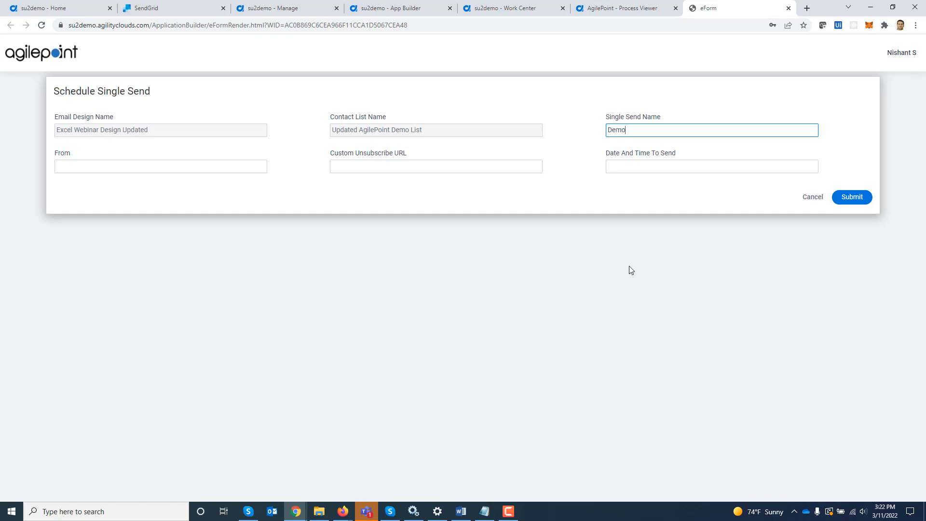
key(Tab)
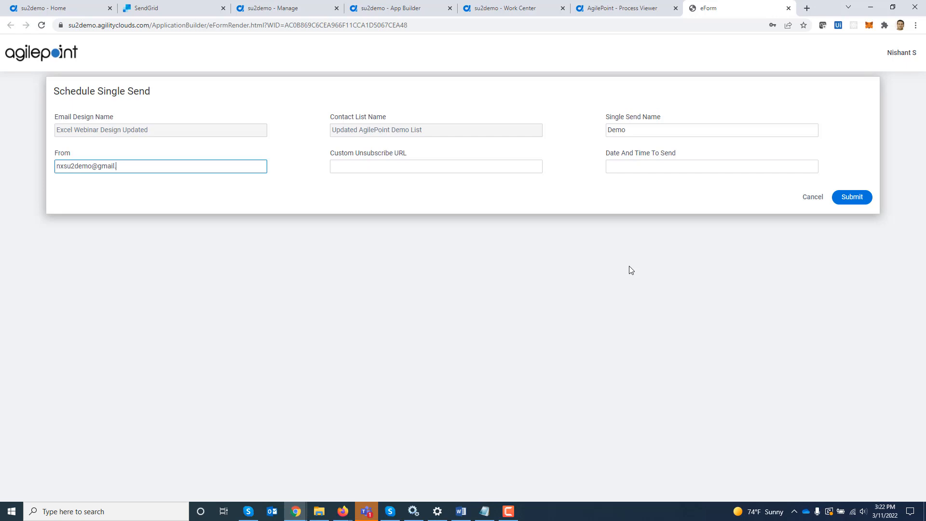
key(Tab)
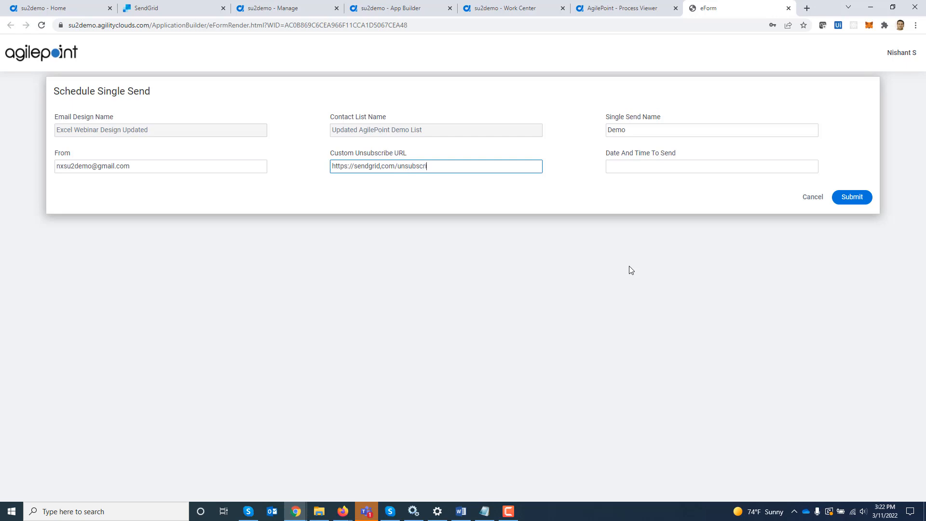
key(Tab)
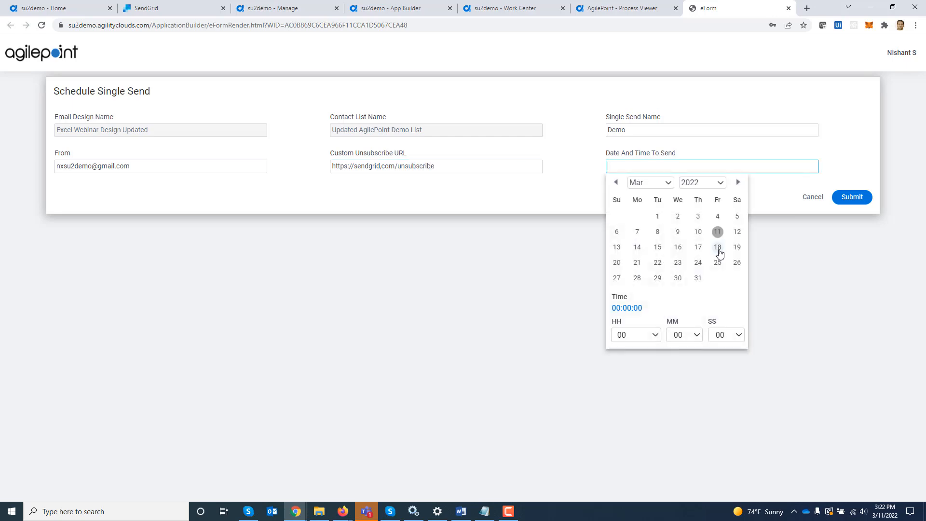
Set the send date and time to 03/14/2022 10:00:00 and submit the form.
click(638, 248)
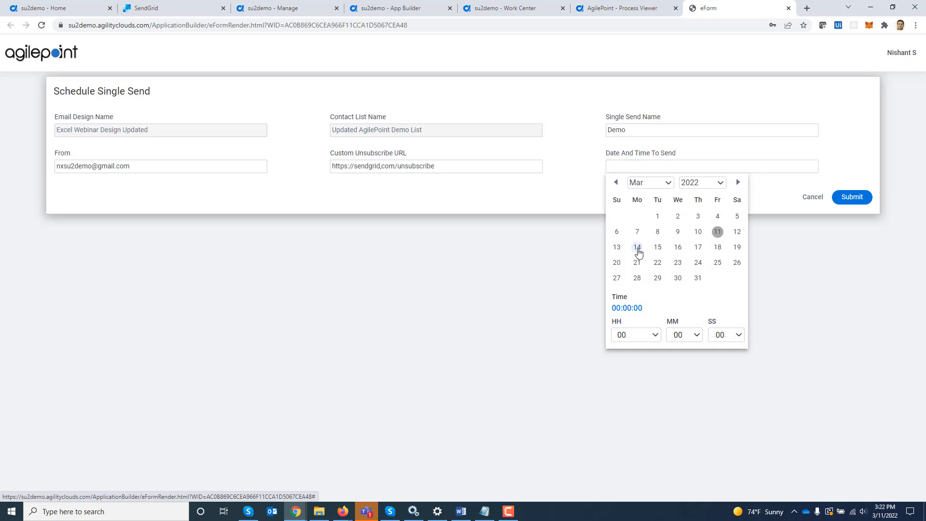
click(782, 295)
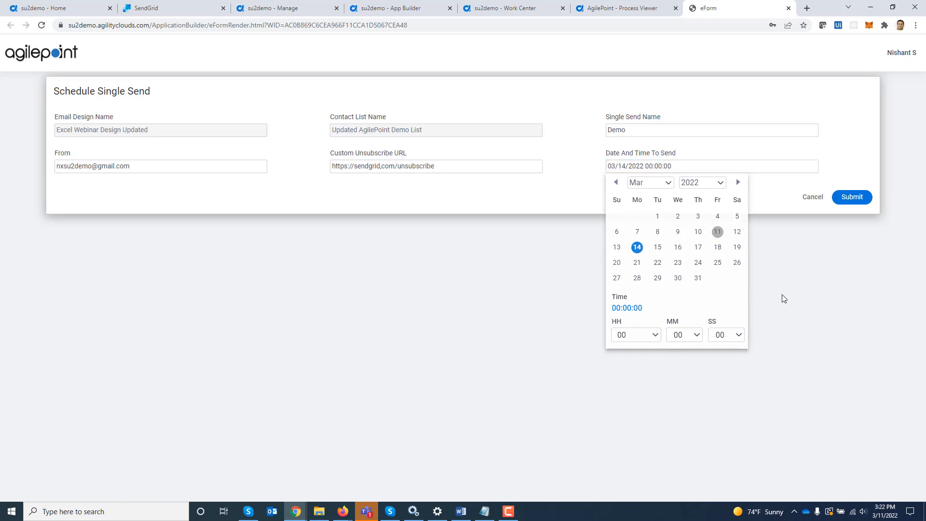
click(644, 166)
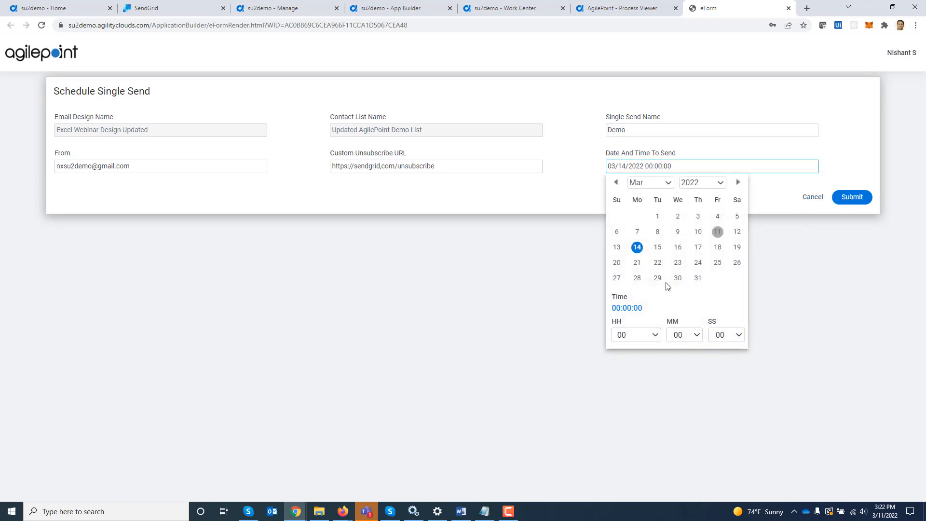
click(635, 336)
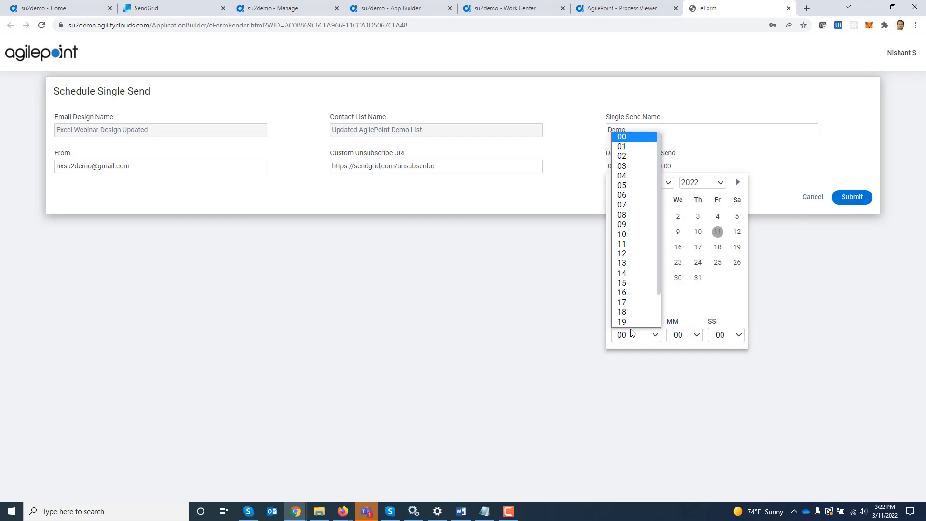
click(630, 233)
click(802, 341)
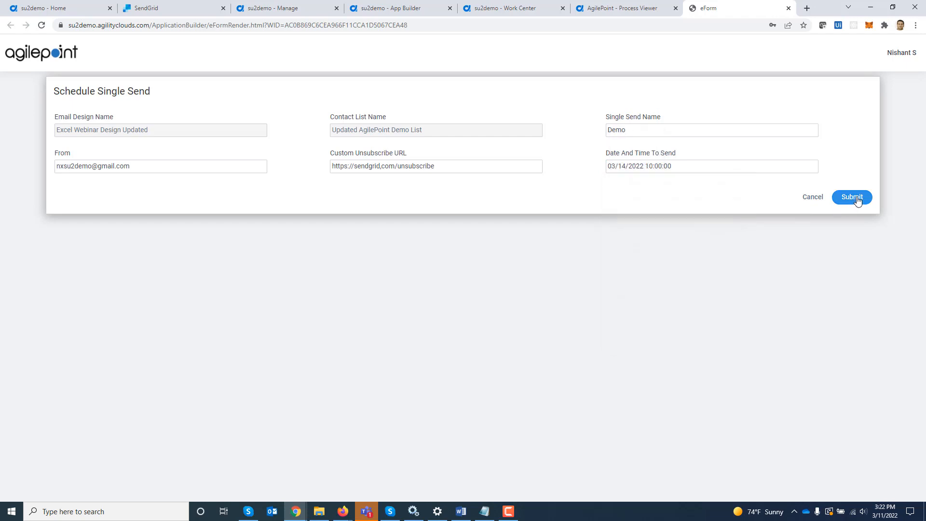
click(857, 203)
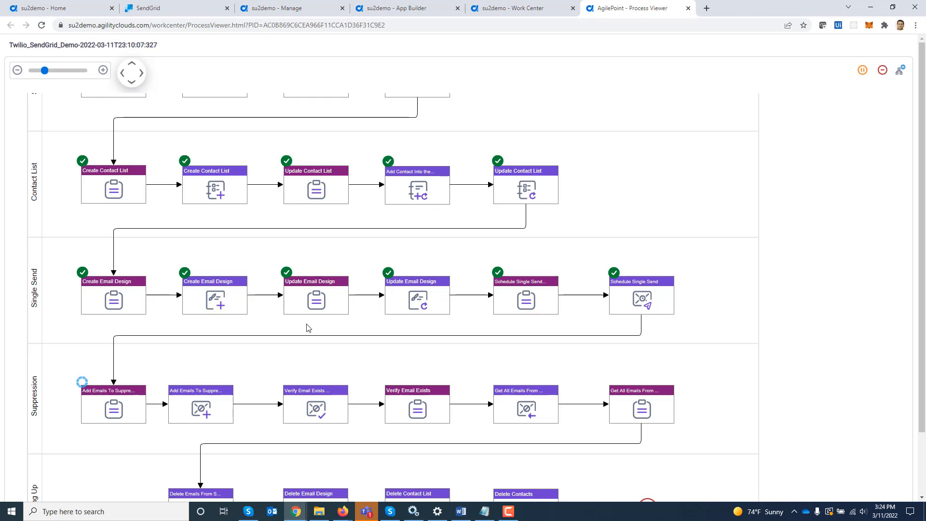
In SendGrid's Single Sends, confirm Demo is dated 03/14/2022, then return to the process viewer.
click(189, 6)
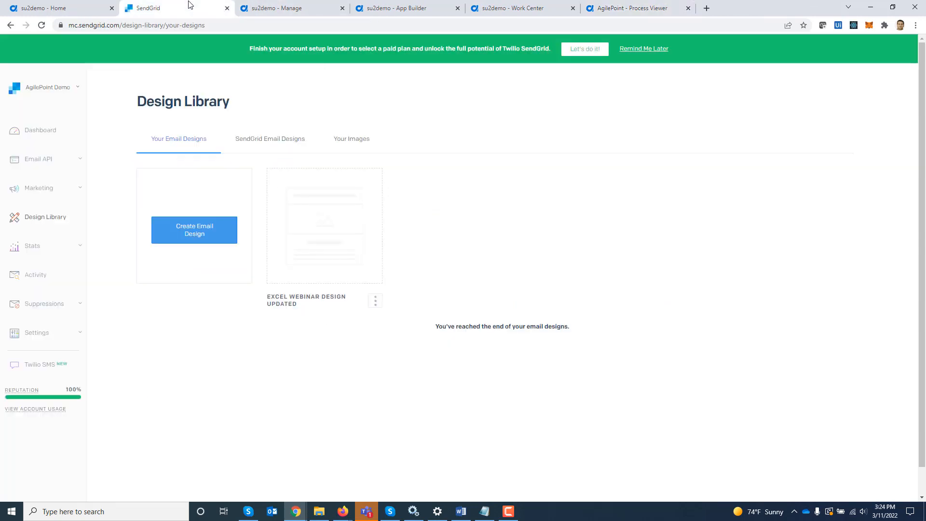
click(44, 188)
click(26, 224)
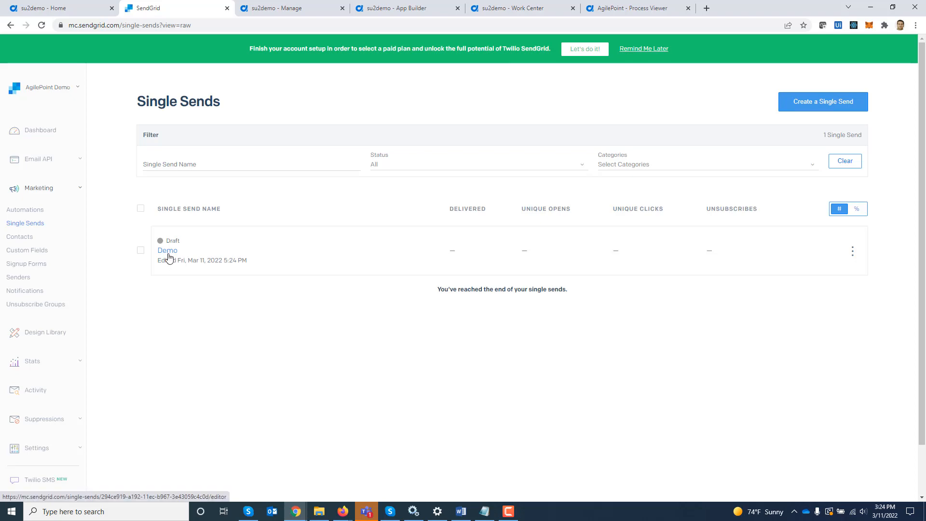
click(167, 250)
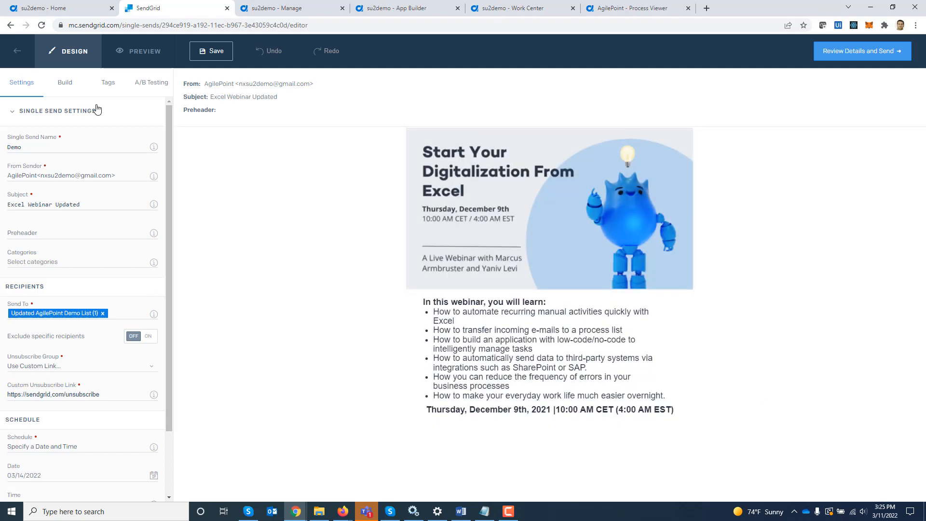
click(630, 8)
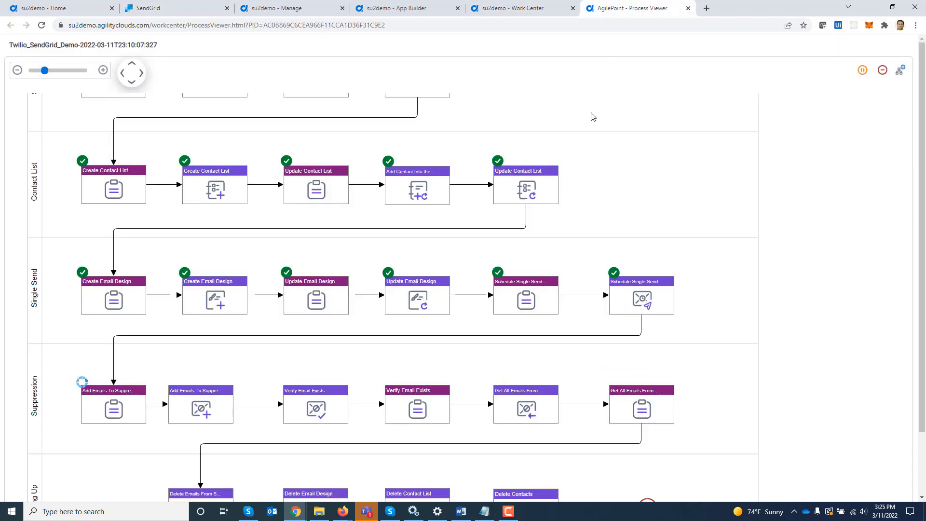
Open the Add Emails To Suppression Group form, enter a test email address, and submit it.
click(110, 410)
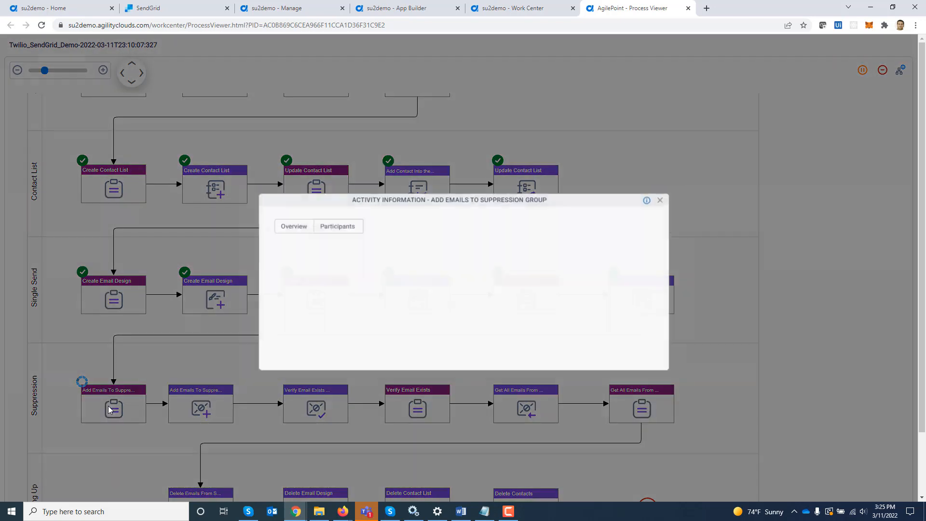
click(329, 223)
click(598, 264)
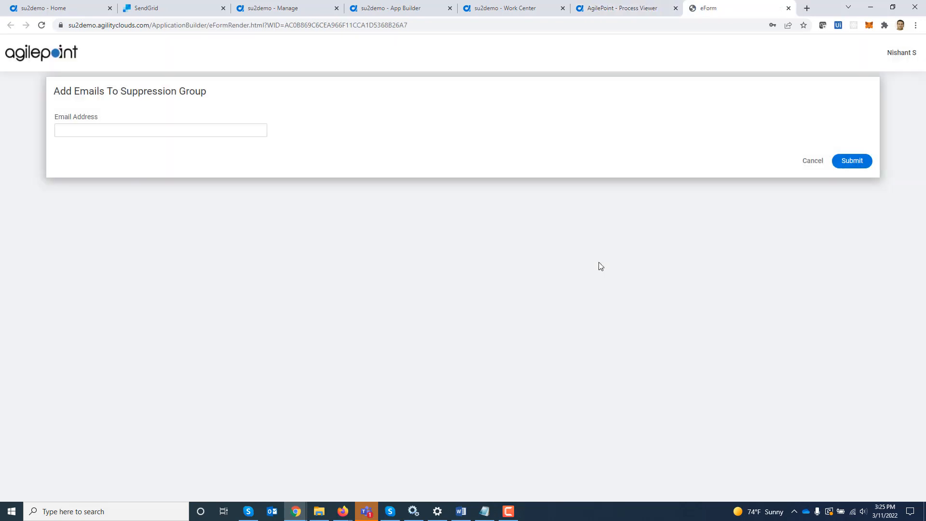
text(s)
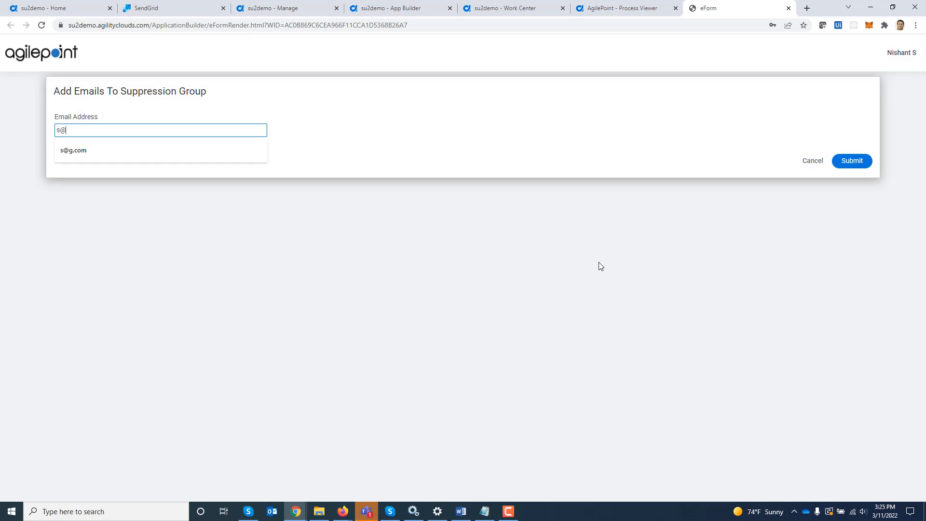
text(@g.com)
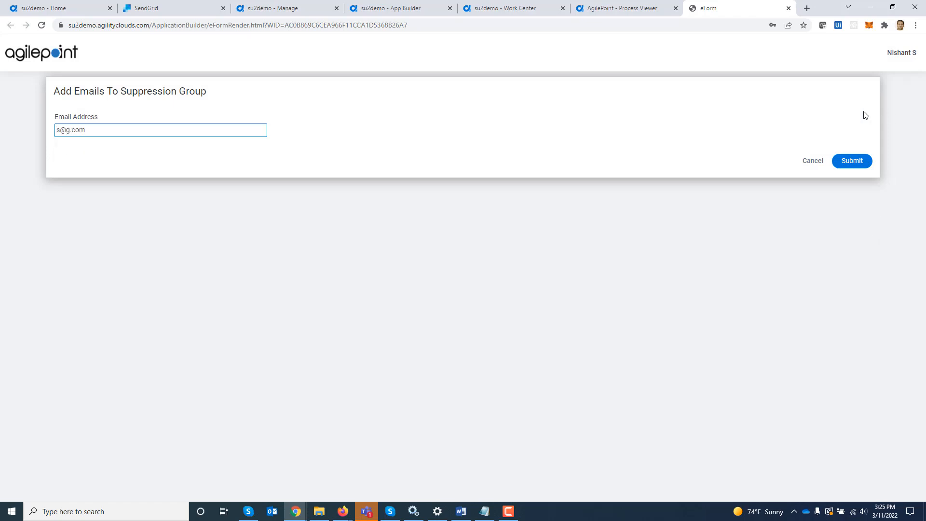
click(857, 162)
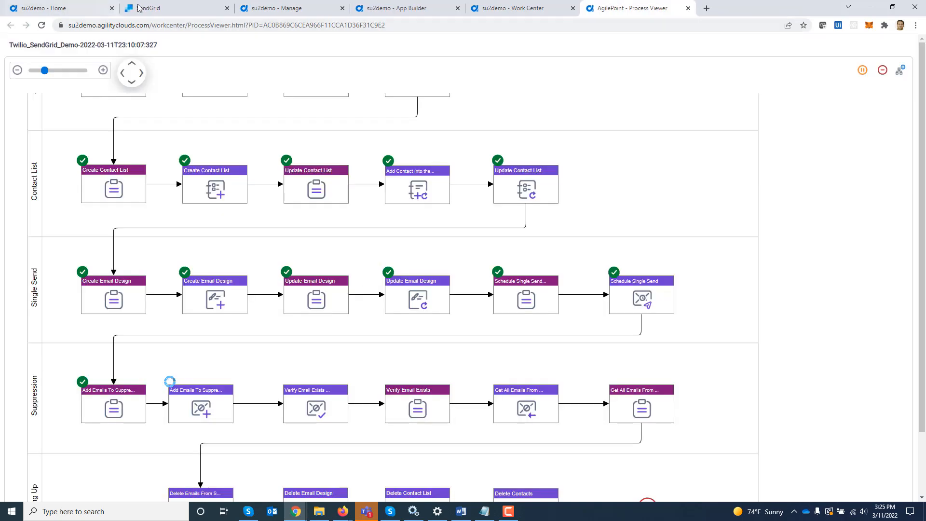
Check SendGrid's Suppressions > Global Unsubscribes lists the test address, then return to the process viewer.
click(170, 5)
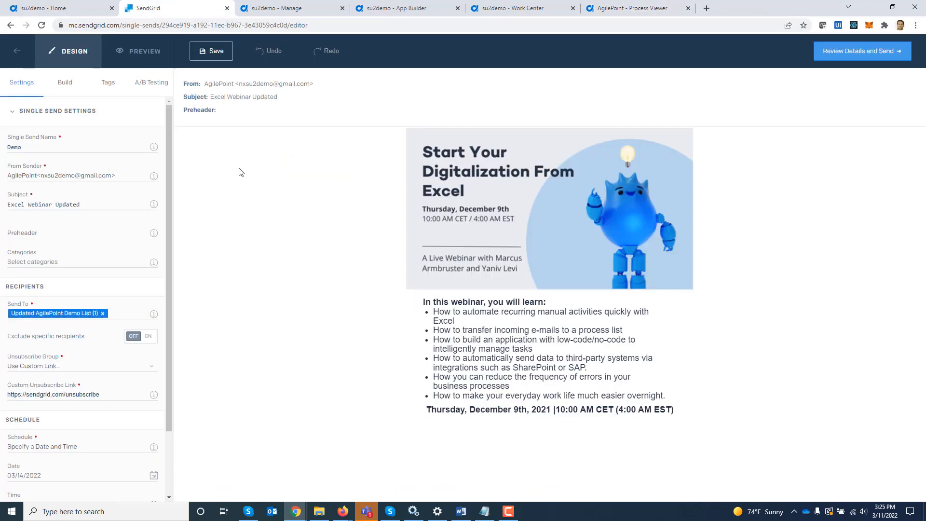
click(22, 57)
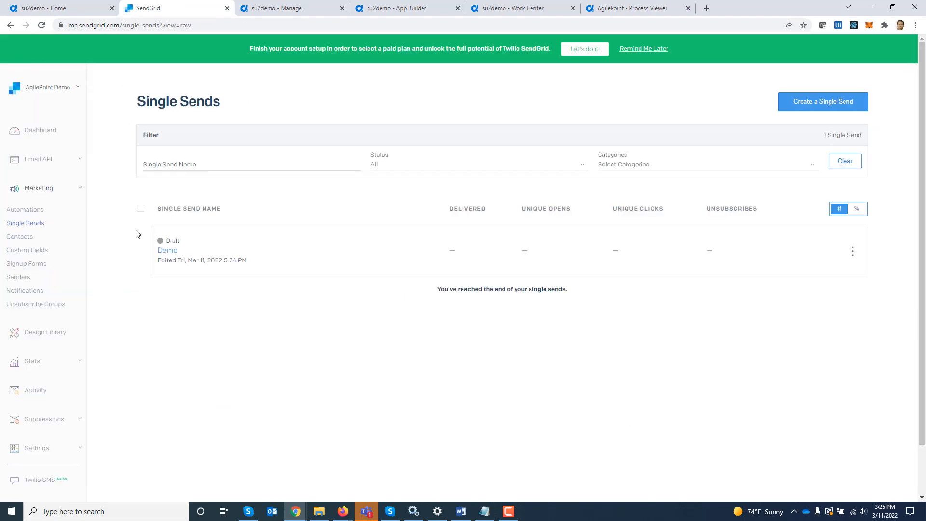
click(50, 426)
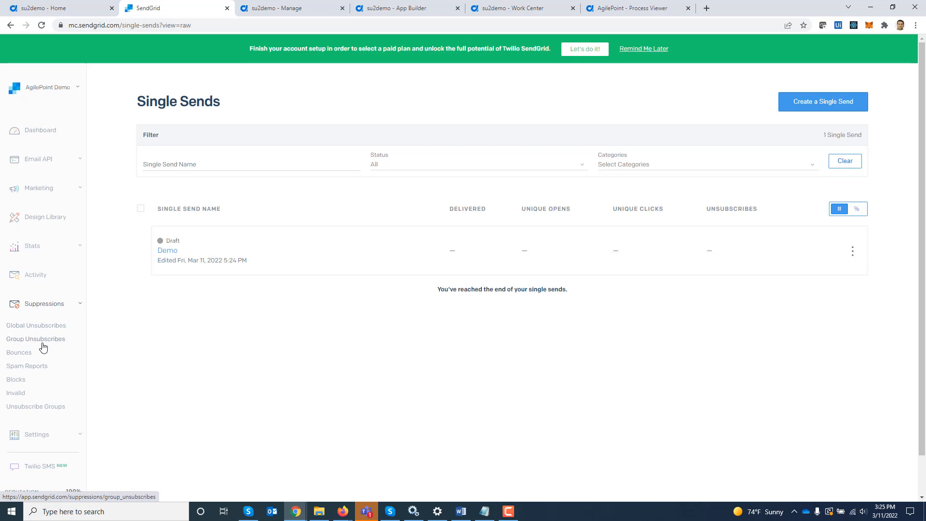
click(33, 330)
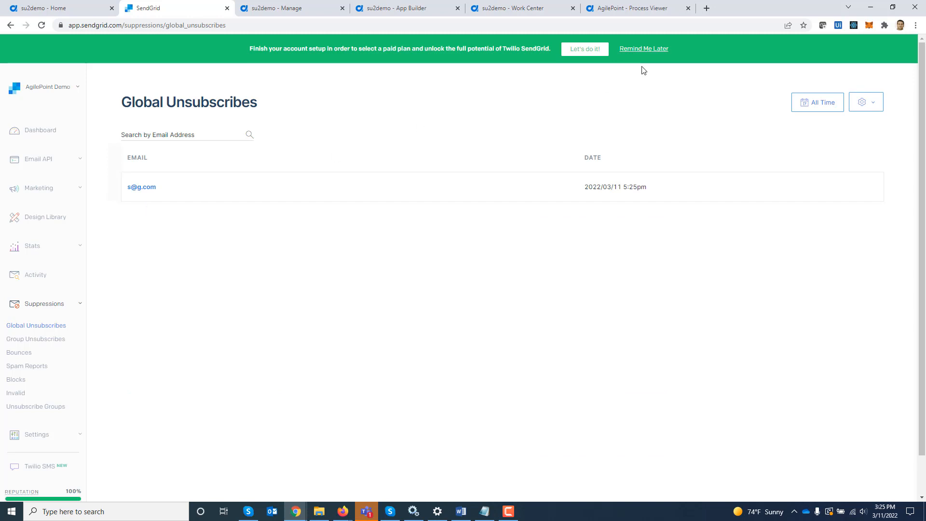
click(627, 3)
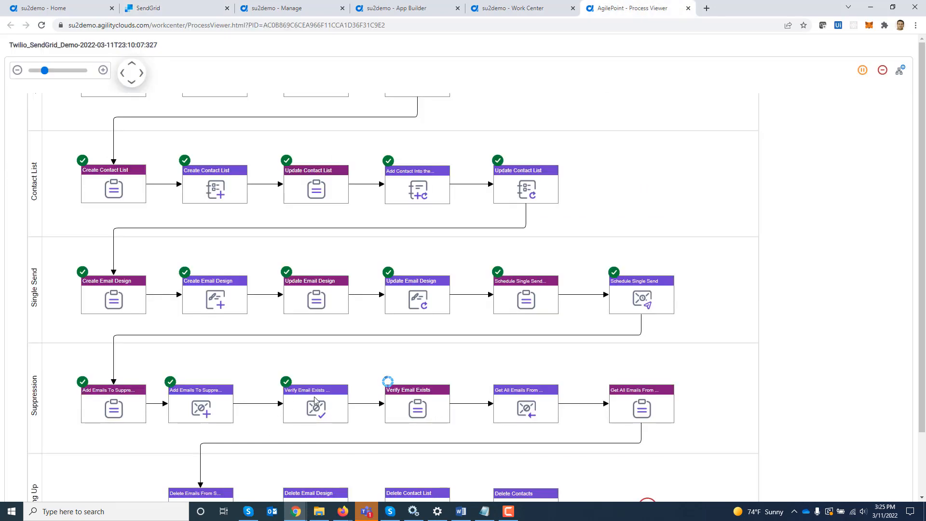
Open the Verify Email Exists form showing Status true and submit it.
click(419, 411)
click(330, 224)
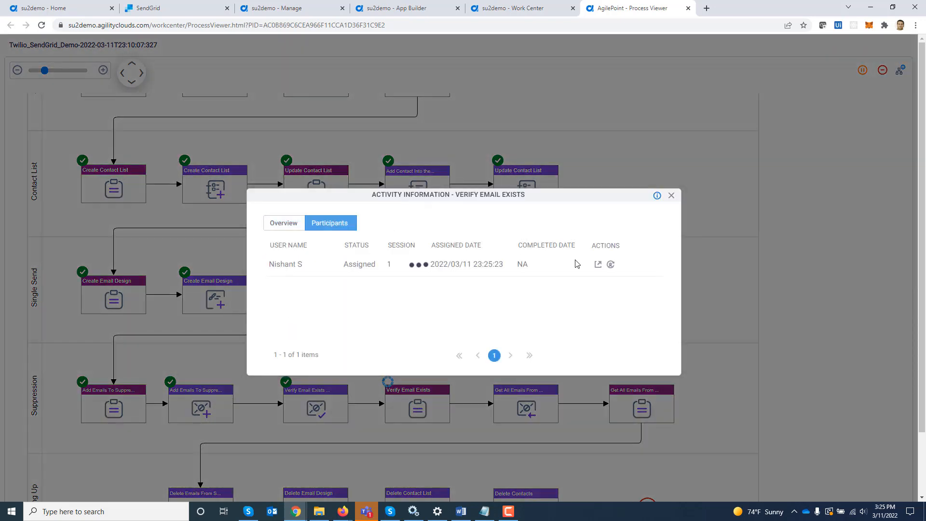
click(598, 265)
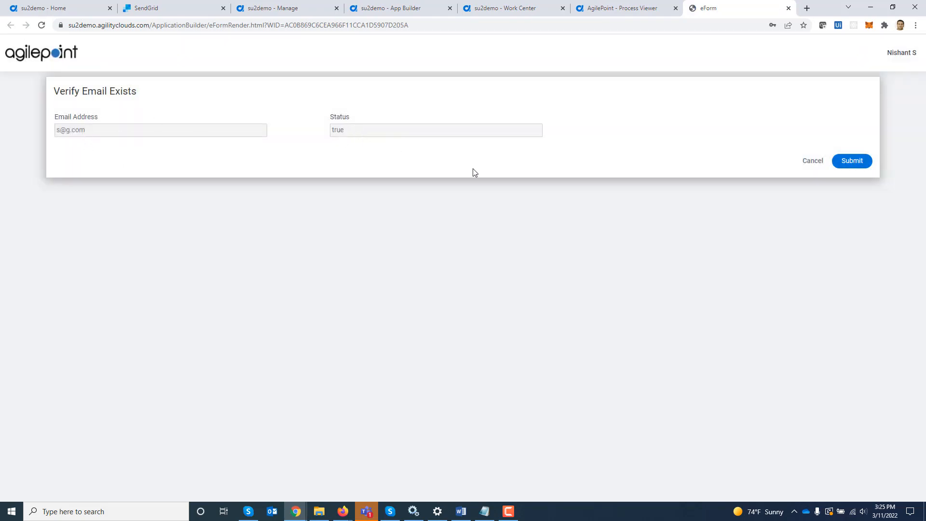
click(852, 161)
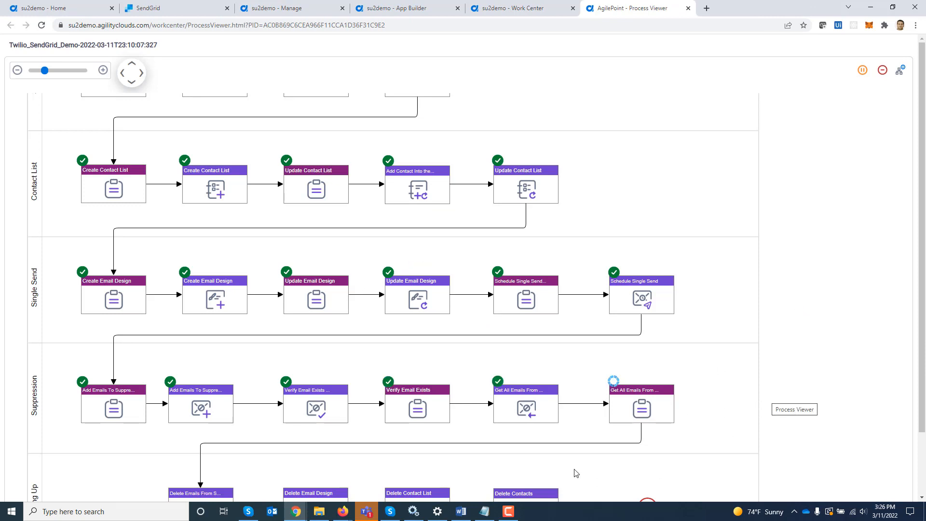
Open the Get All Emails From Suppression Group form and submit it.
scroll(734, 328, down, 3)
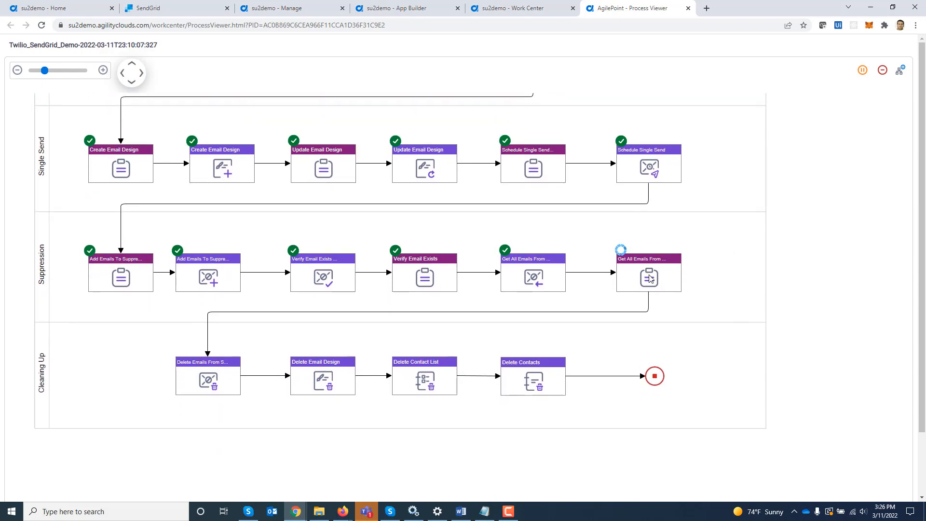
click(649, 278)
click(328, 223)
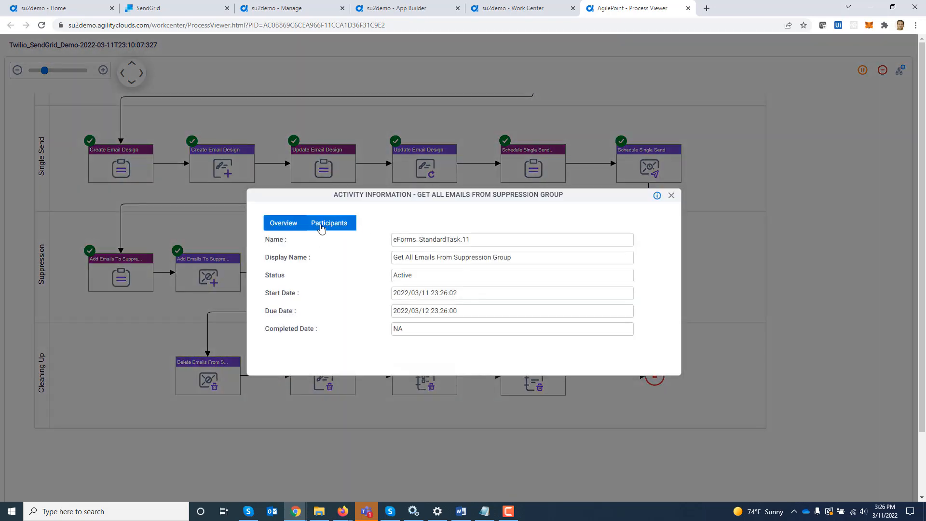
click(598, 265)
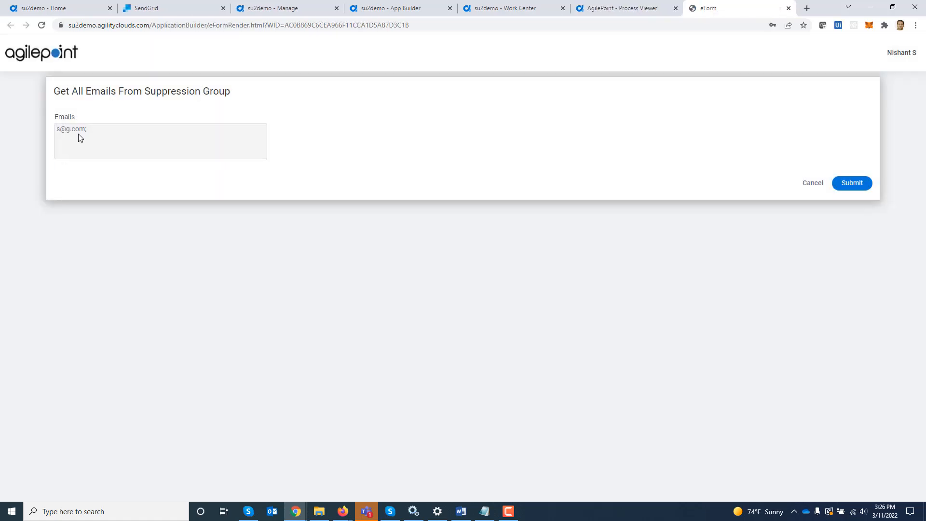
click(862, 184)
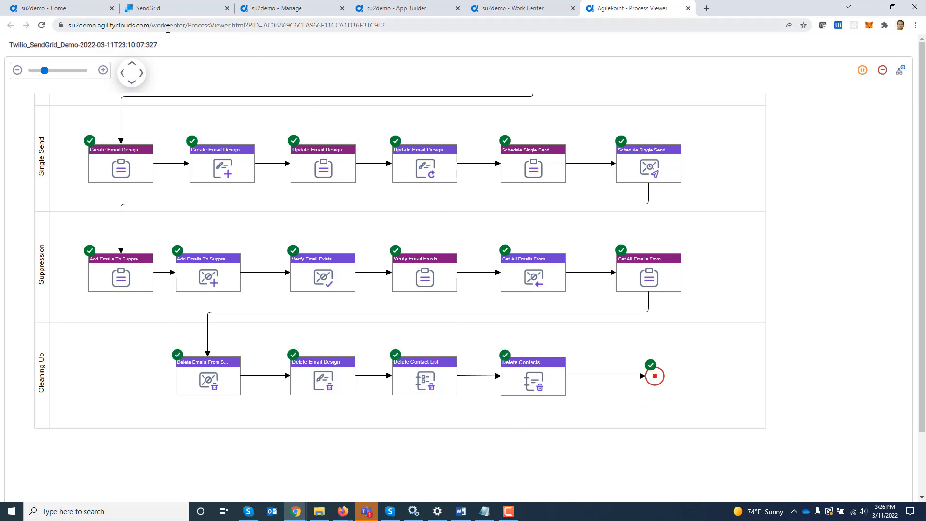
Confirm in SendGrid that Global Unsubscribes, the Design Library, and All Contacts are empty.
click(166, 9)
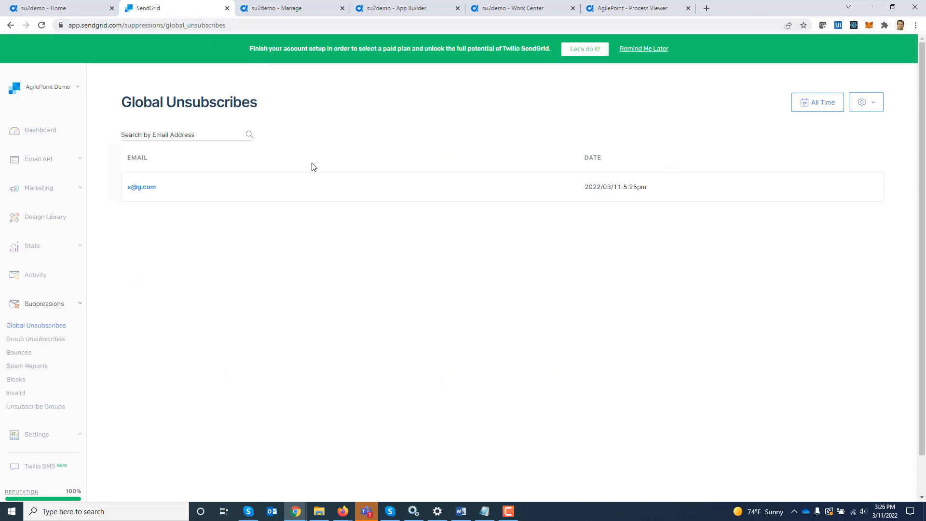
click(41, 25)
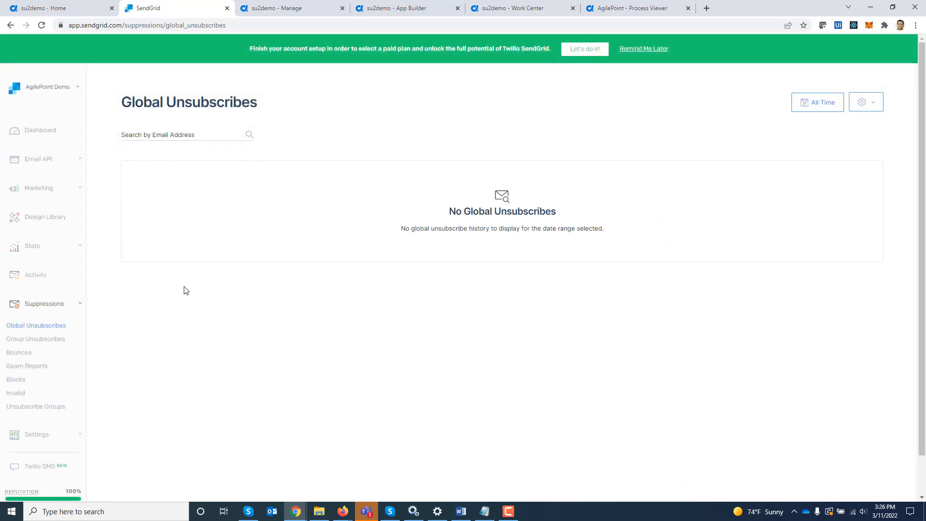
click(58, 227)
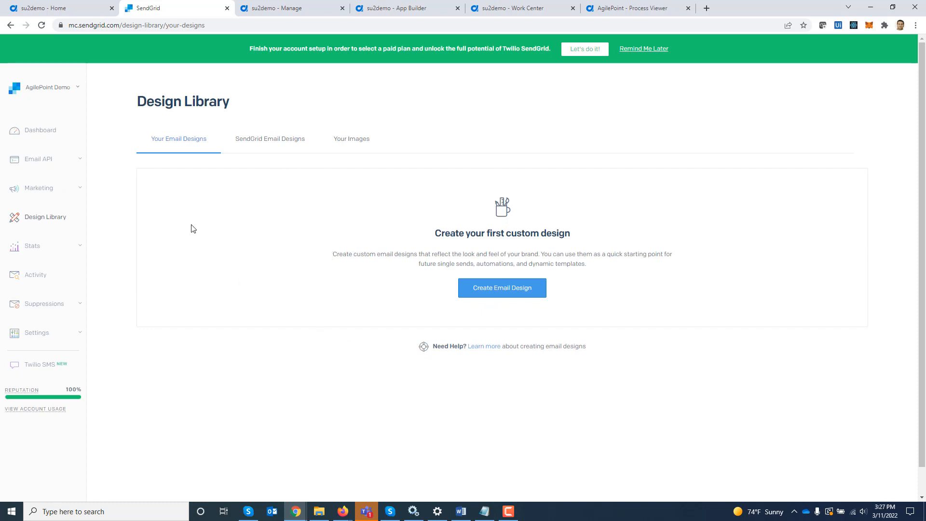
click(74, 196)
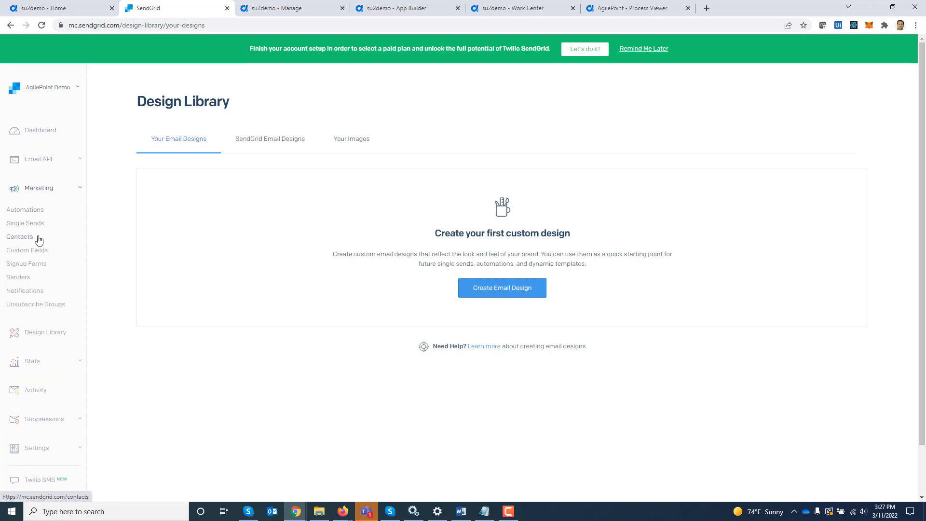
click(22, 237)
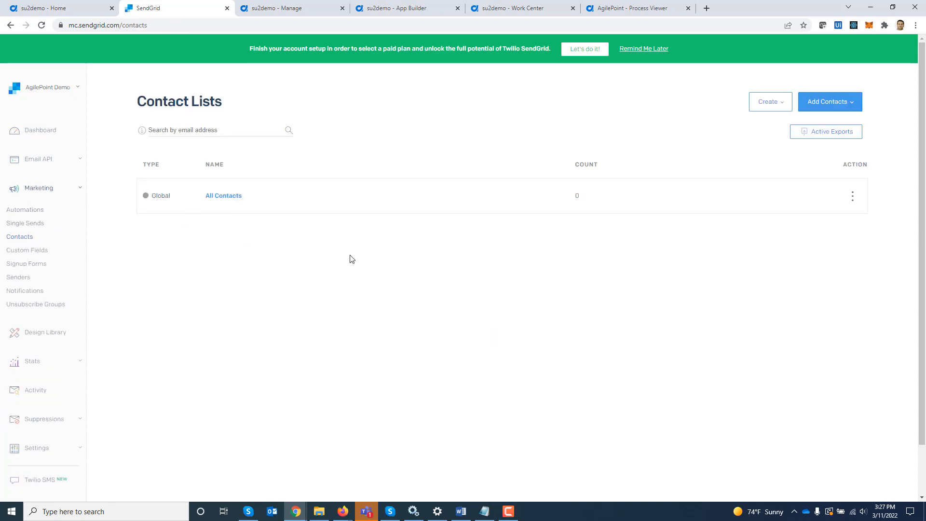
mouse_move(578, 203)
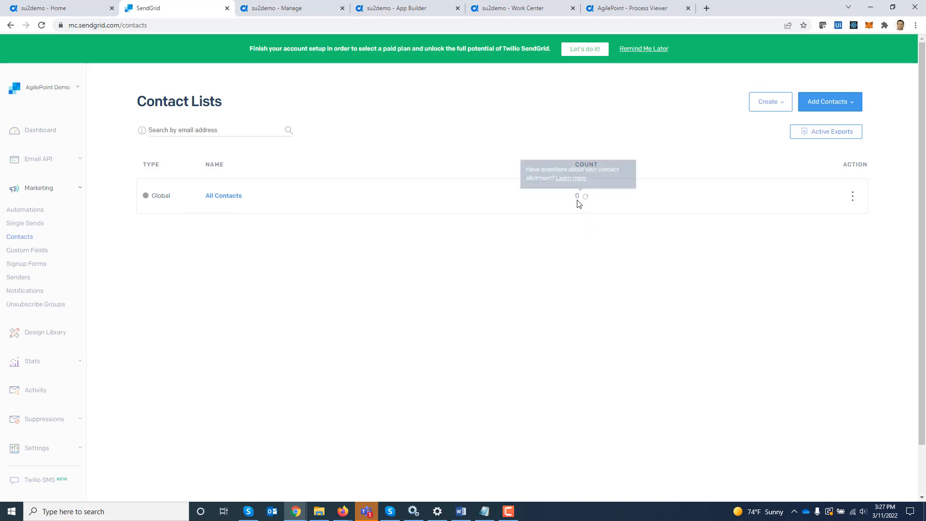
click(213, 198)
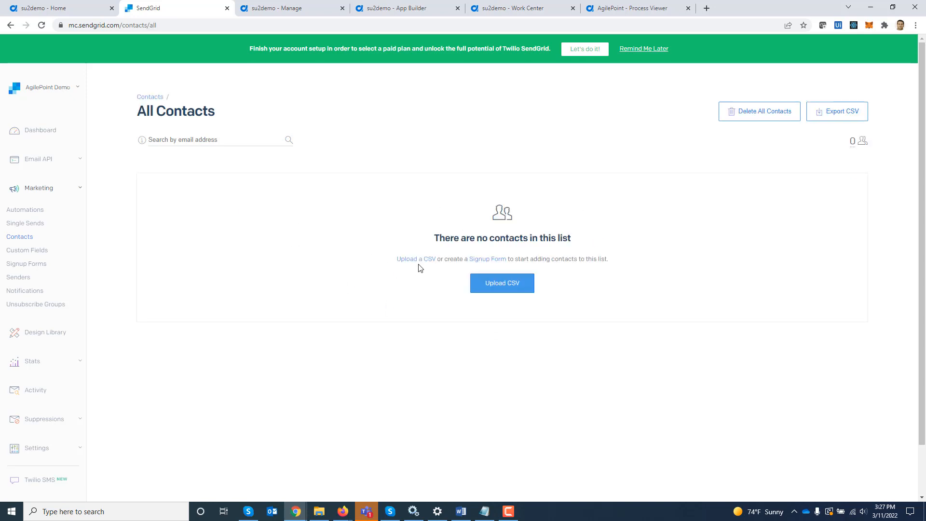